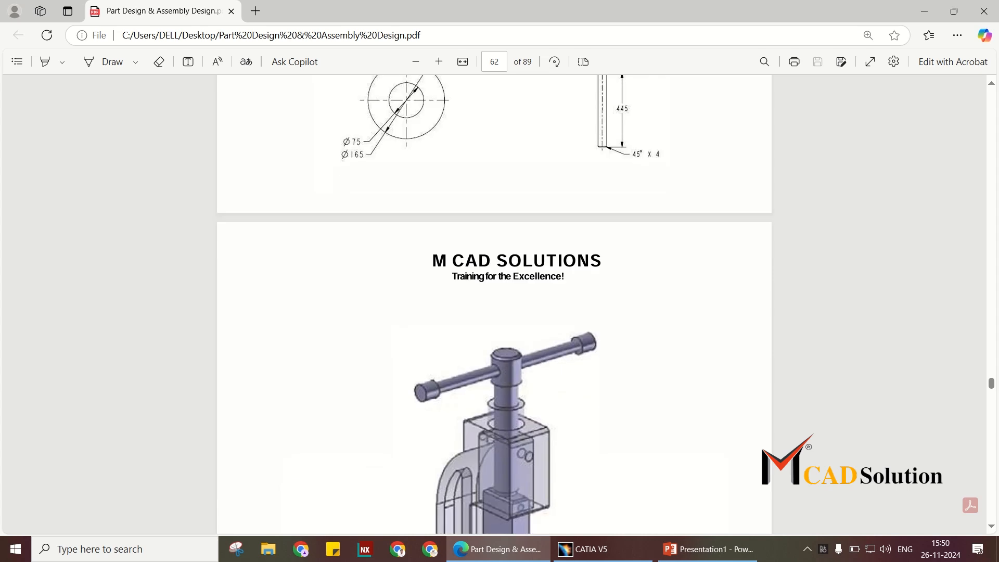
- Examine the Pipe Vice assembly illustration on page 62 of the PDF, down to its parts table
scroll(495, 307, "down", 1)
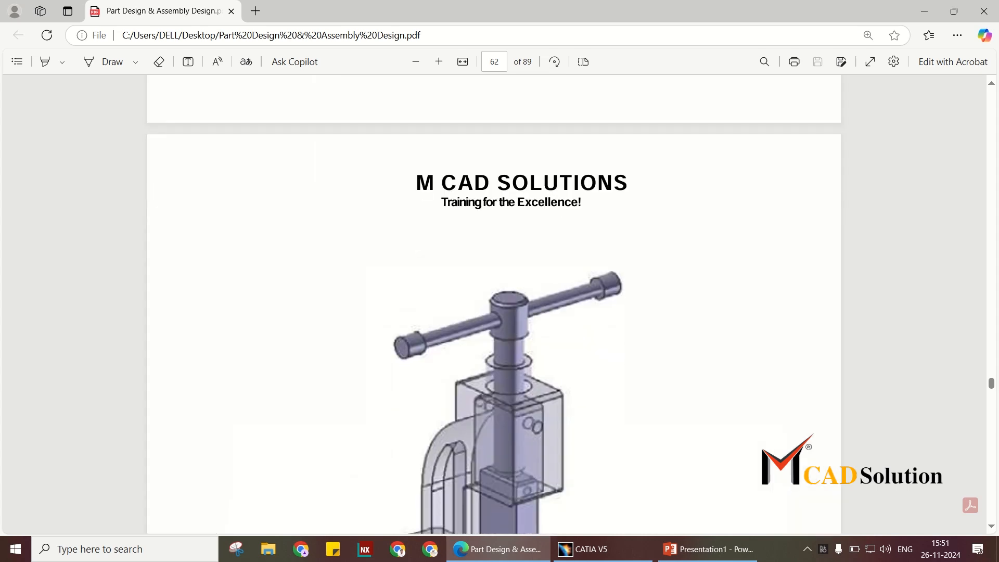
scroll(494, 307, "down", 2)
scroll(494, 307, "up", 1)
scroll(495, 307, "down", 1)
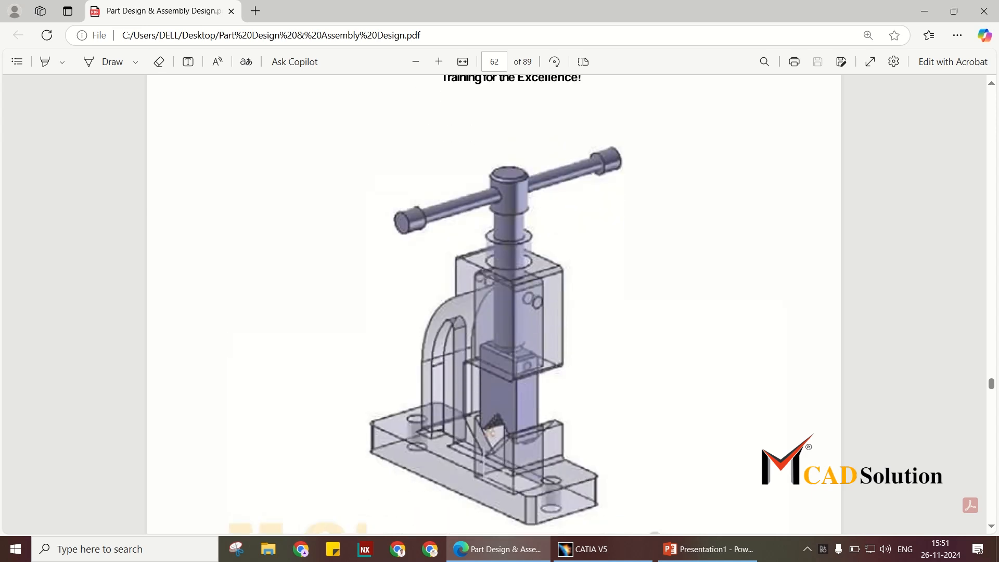
scroll(494, 307, "down", 1, "ctrl")
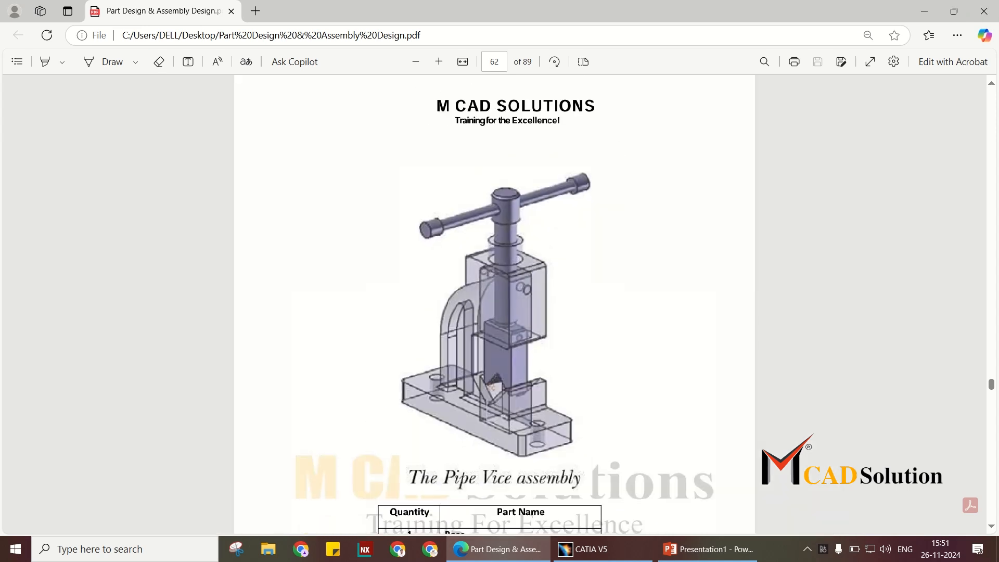
scroll(494, 307, "down", 1)
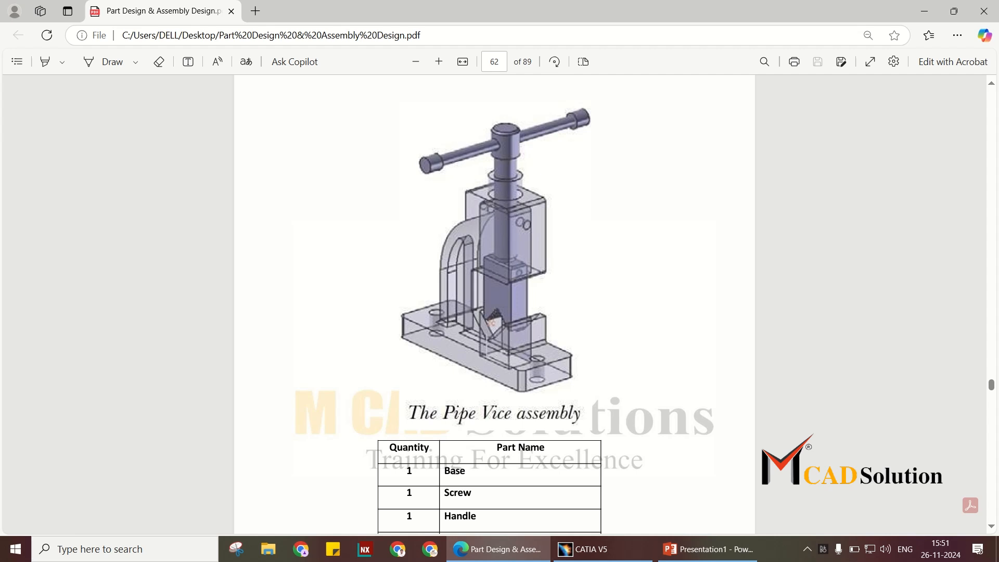
scroll(494, 307, "down", 1)
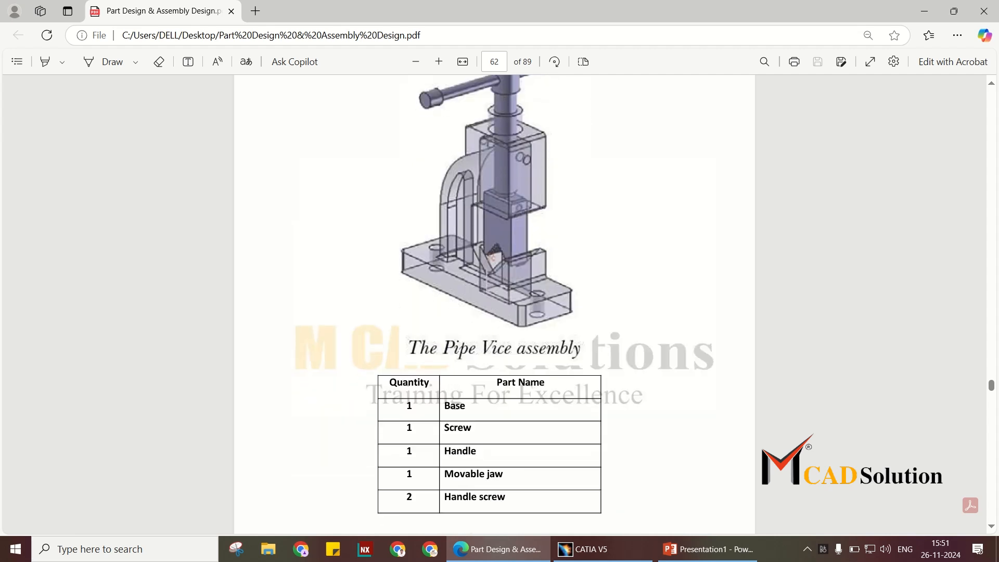
scroll(494, 307, "down", 1)
scroll(494, 307, "up", 1, "ctrl")
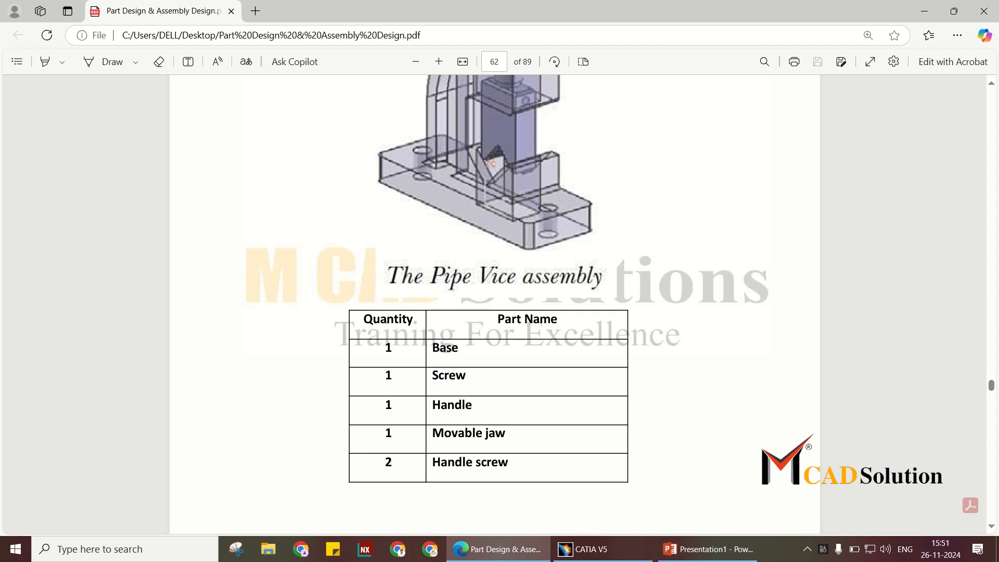
- Review the quantity and part name entries in the Pipe Vice parts table, from Base through Handle screw
double_click(386, 319)
left_click(512, 319)
double_click(515, 319)
left_click(468, 349)
double_click(446, 349)
double_click(449, 376)
left_click(451, 405)
triple_click(454, 433)
double_click(453, 463)
left_click(454, 464)
- Bring the complete dimensioned drawing of the Base on page 63 into view
scroll(495, 304, "down", 3)
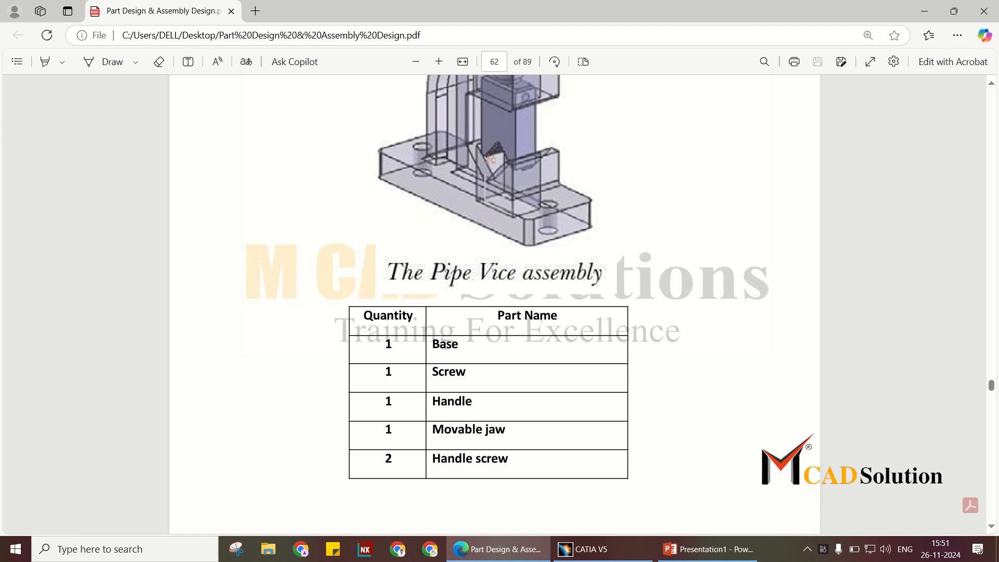
scroll(495, 304, "up", 1)
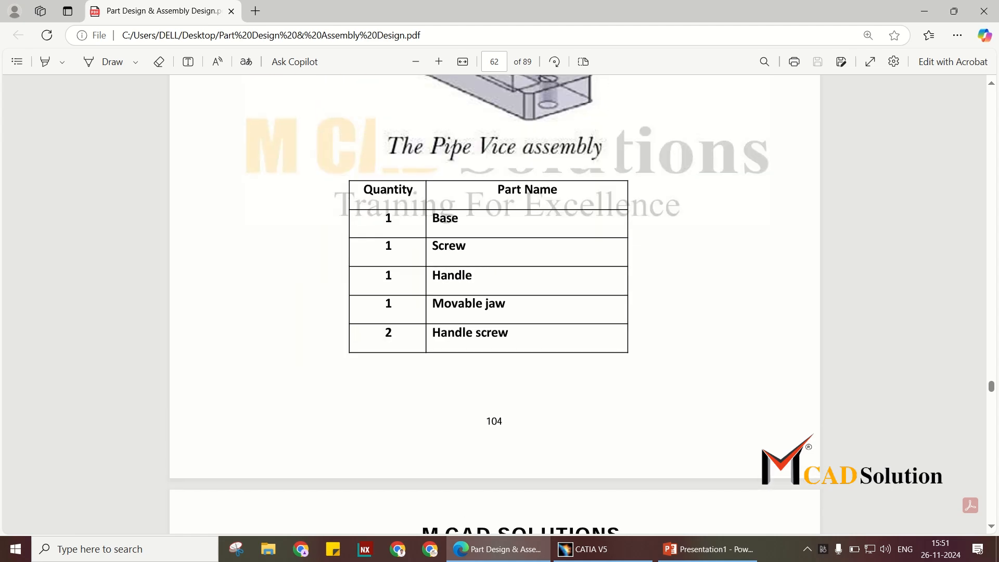
scroll(495, 305, "down", 10)
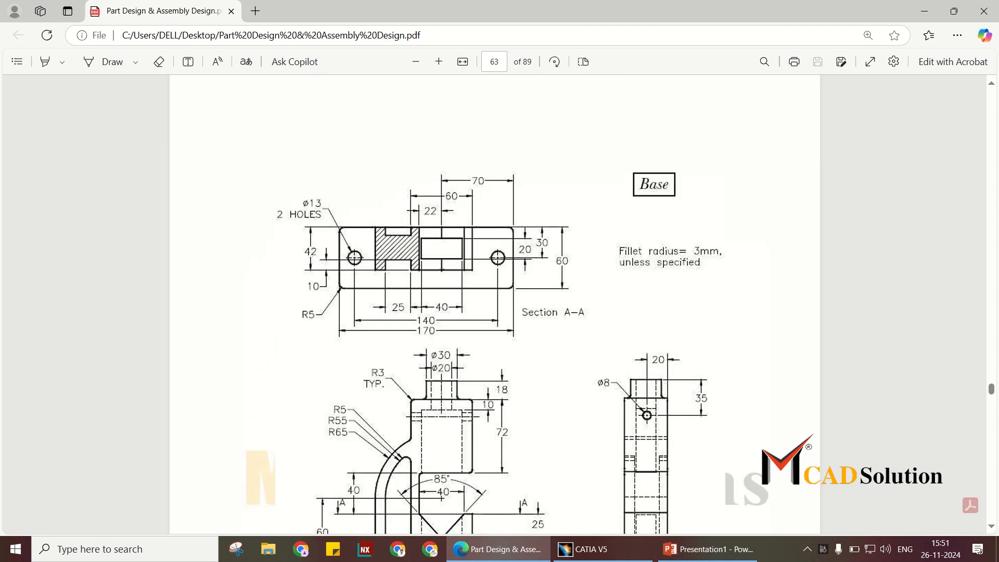
scroll(495, 304, "down", 1)
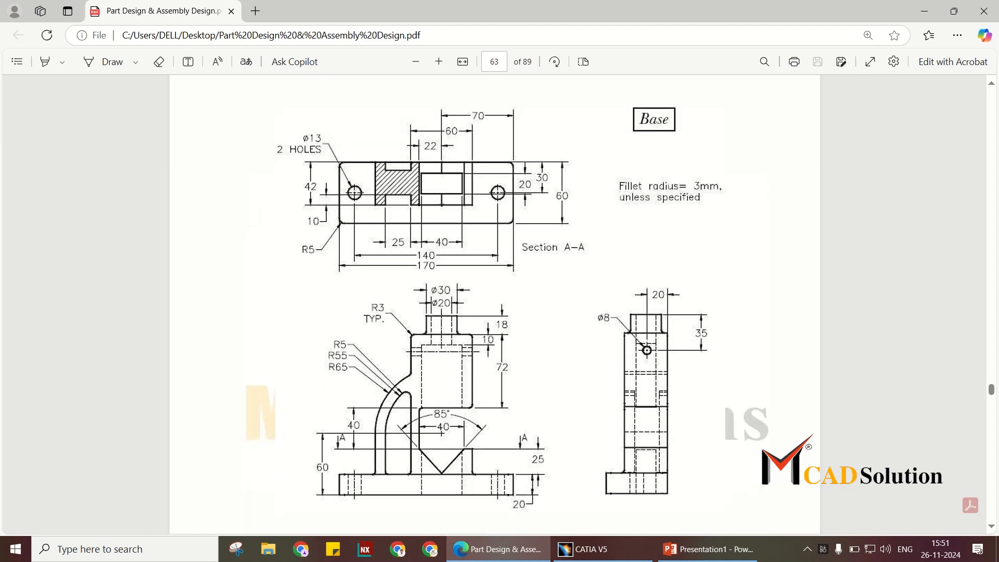
- Switch to CATIA V5 and create a new part named Base
left_click(603, 549)
left_click(498, 549)
left_click(603, 549)
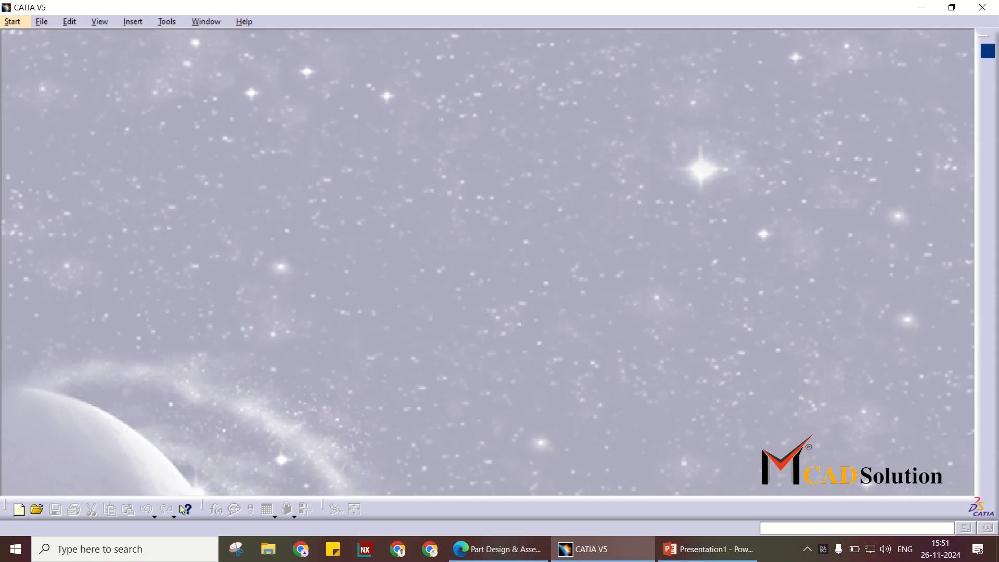
left_click(648, 150)
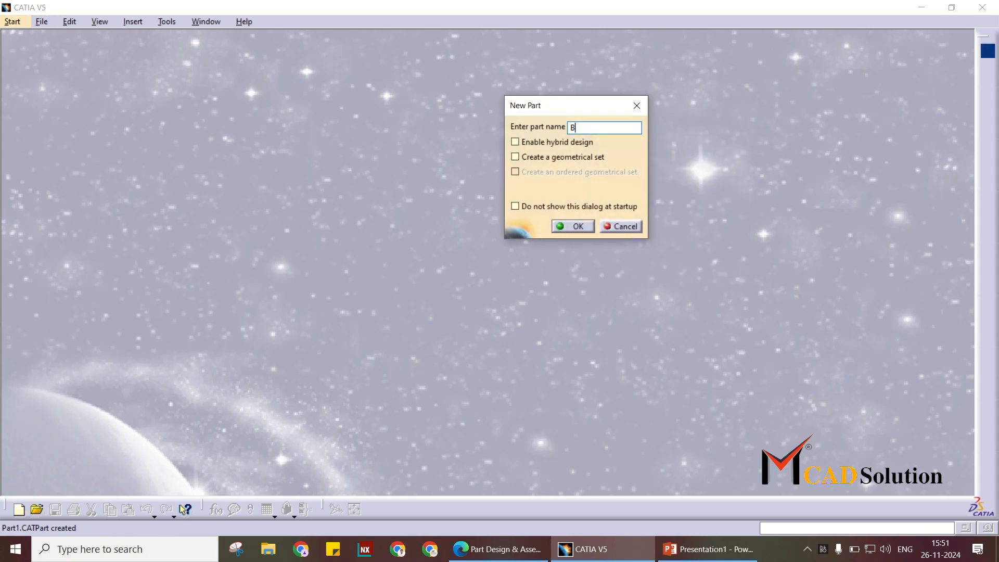
key("Return")
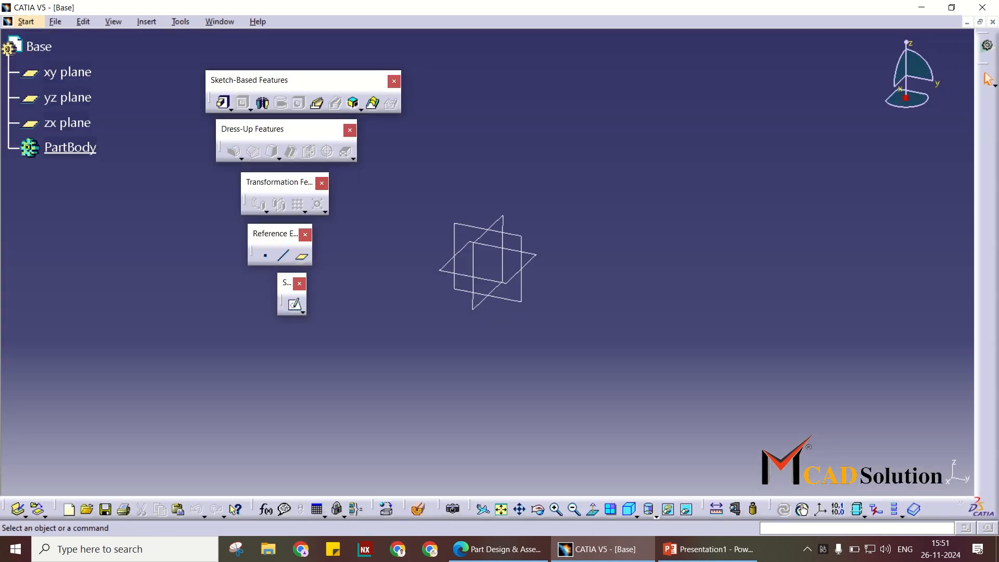
- Create a positioned sketch on the xy plane with the H direction reversed and the axes swapped
left_click(303, 313)
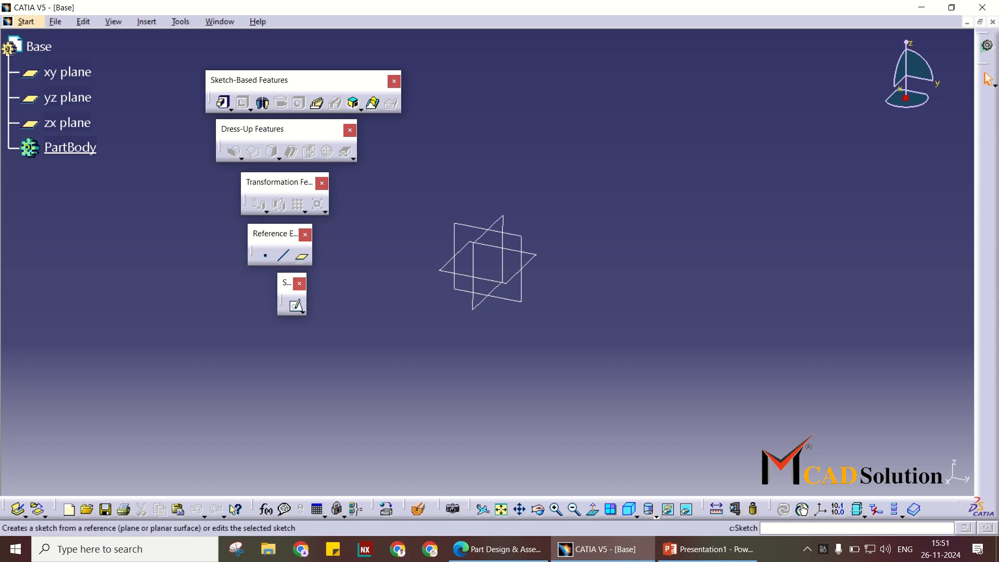
left_click(303, 313)
left_click(339, 318)
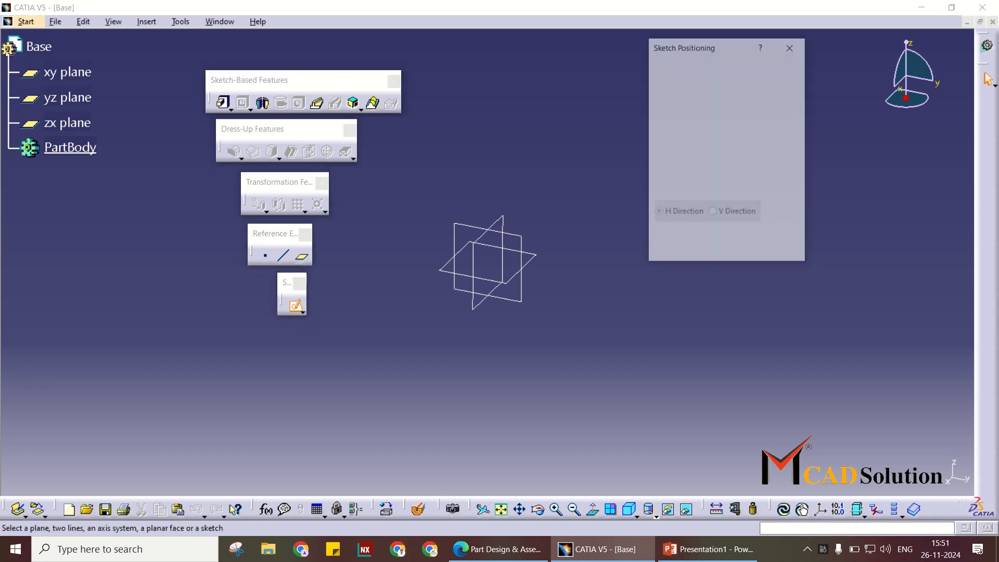
left_click(67, 73)
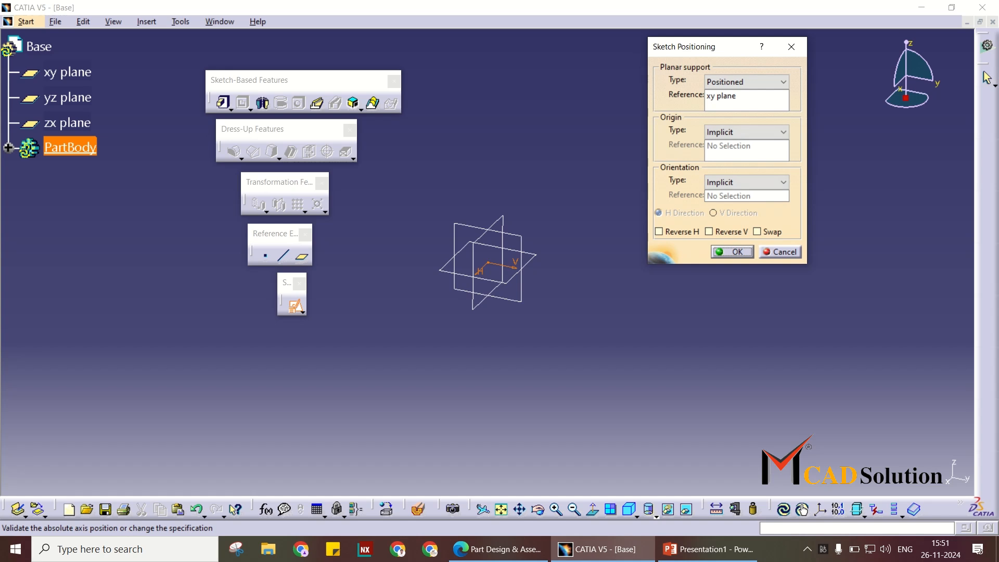
middle_click_drag(547, 312, 536, 325)
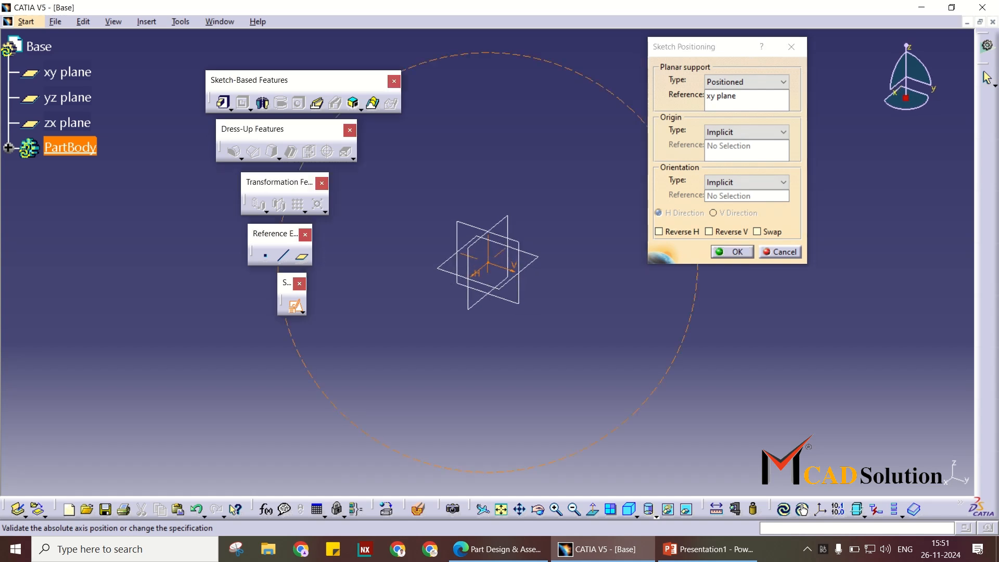
left_click(659, 231)
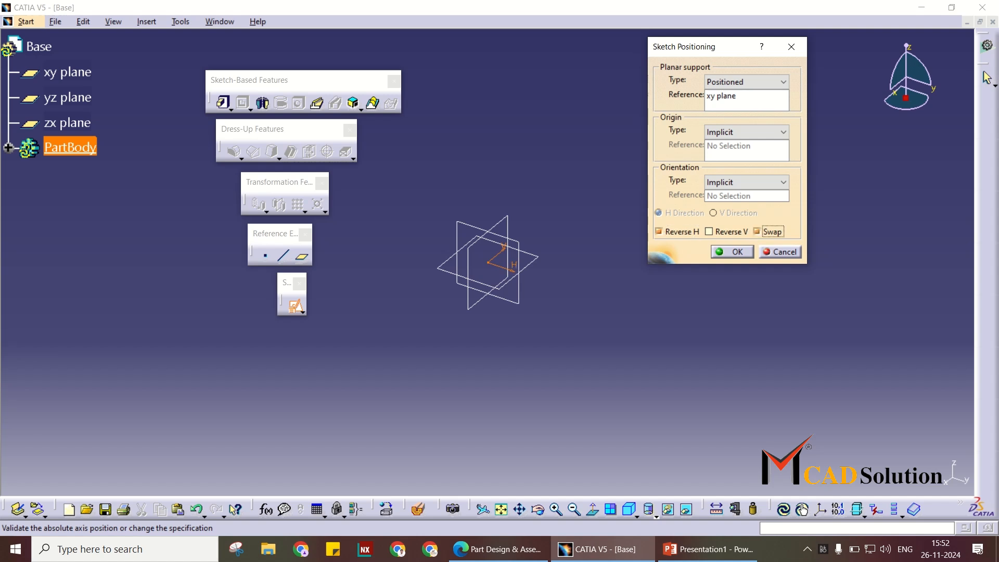
left_click(733, 252)
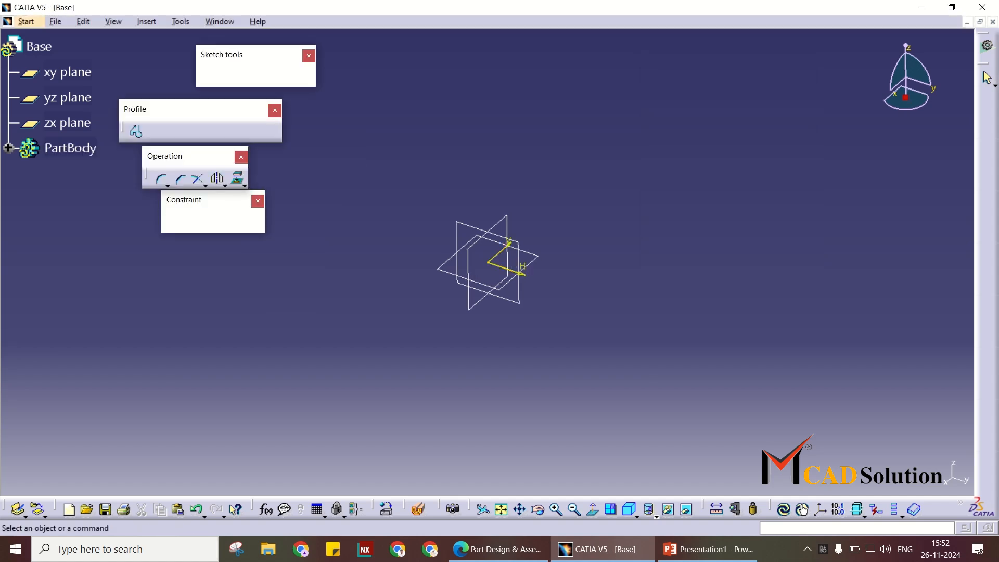
- Draw a centered rectangle about 95 mm wide and 63 mm high at the sketch origin
left_click(162, 138)
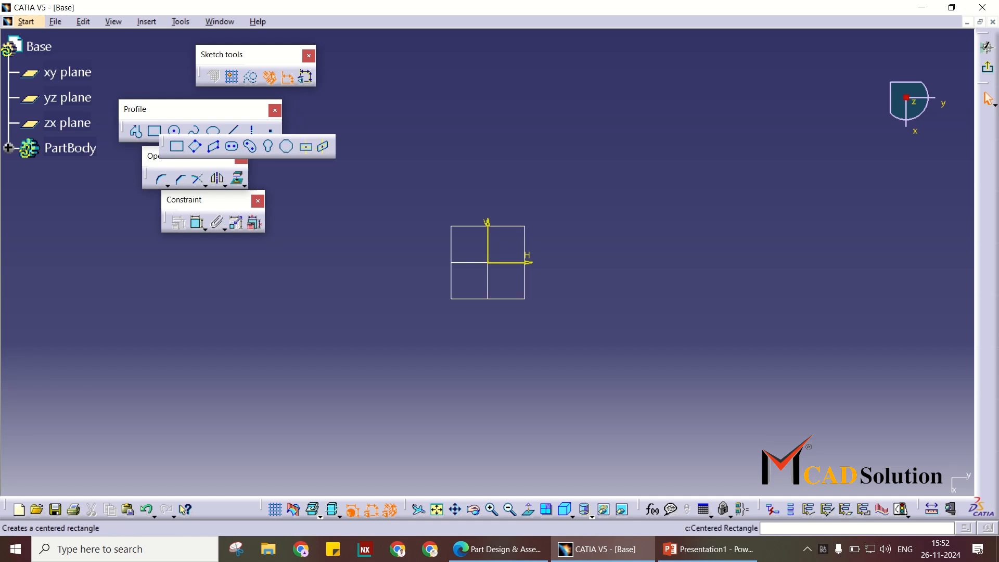
left_click(304, 146)
left_click(488, 263)
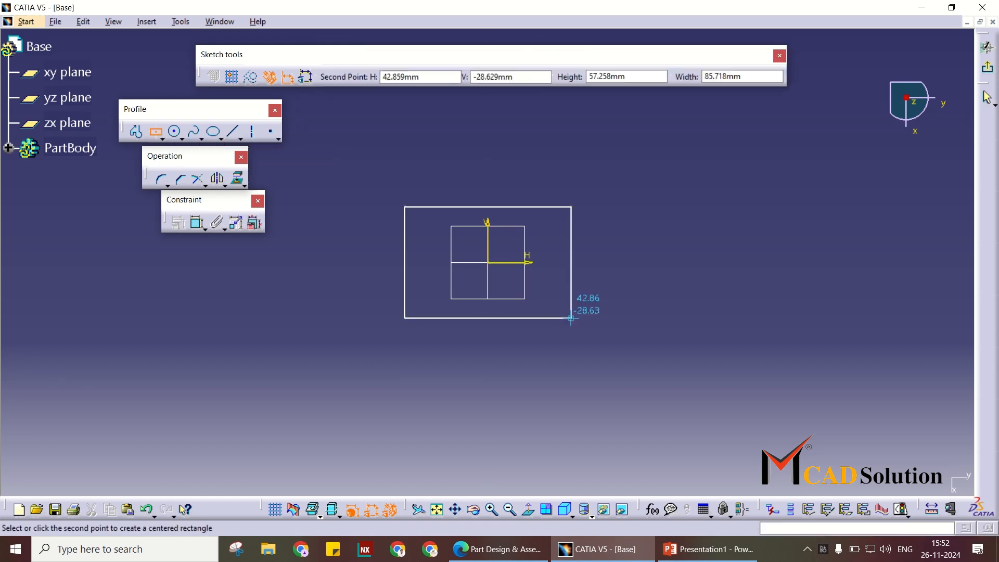
left_click(581, 324)
key("Escape")
- Check the Base drawing in the PDF and constrain the rectangle to 170 mm wide and 60 mm high
key("alt+Tab")
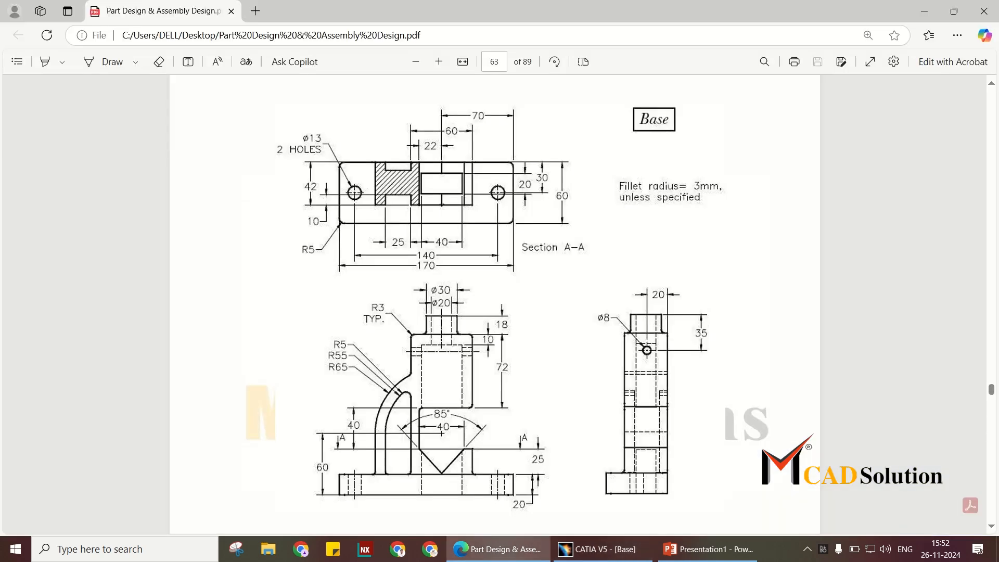
key("alt+Tab")
left_click(197, 223)
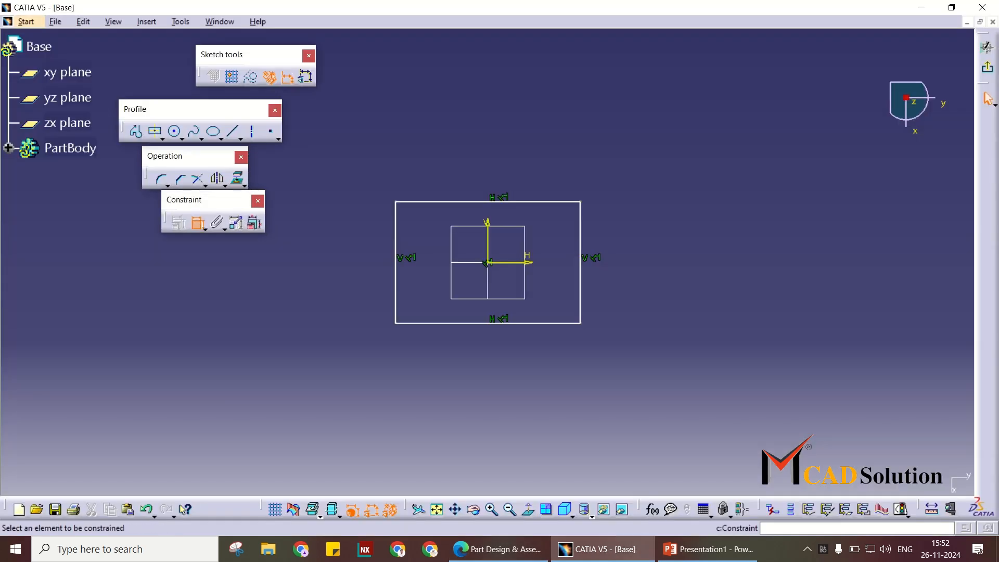
left_click(434, 323)
left_click(434, 337)
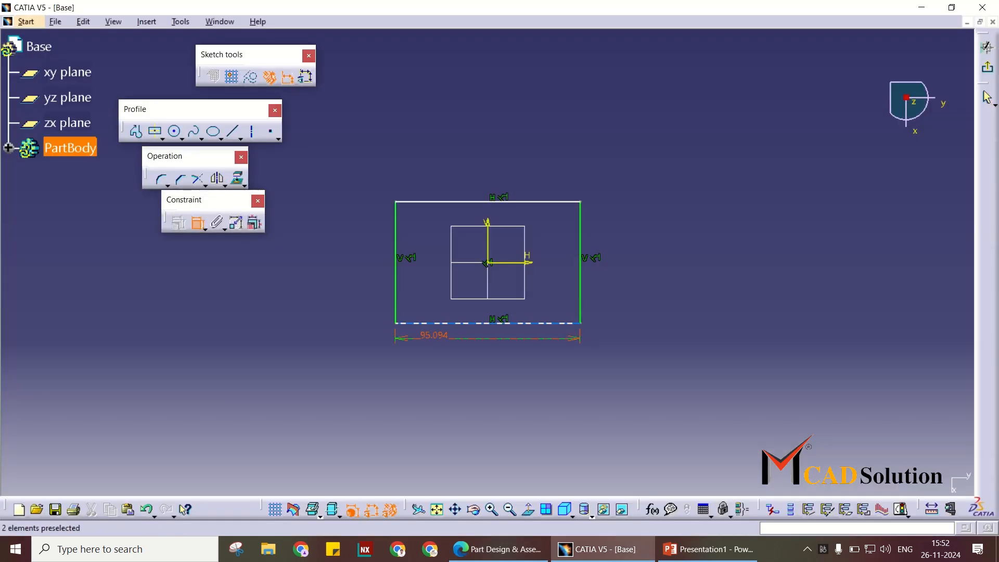
double_click(435, 337)
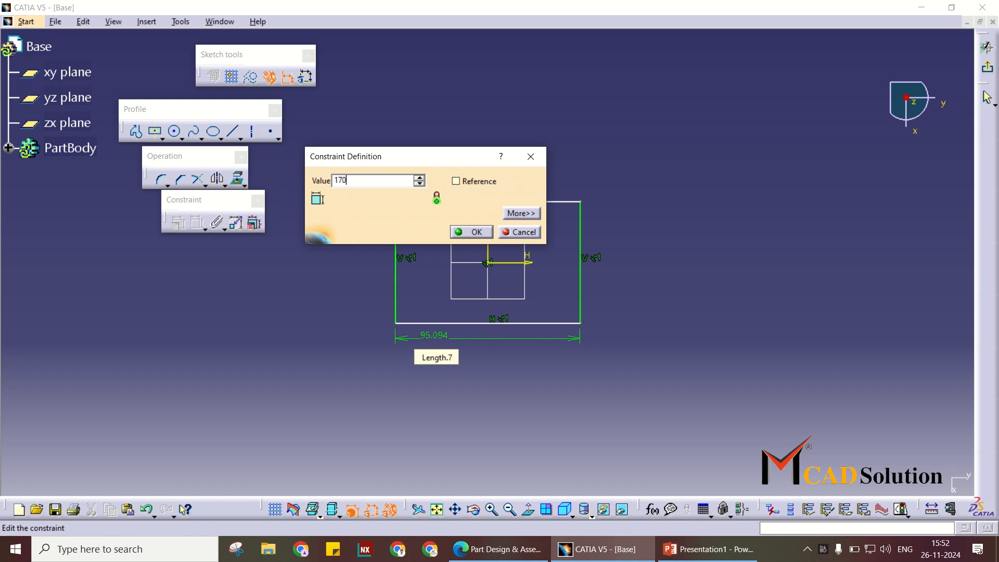
key("Return")
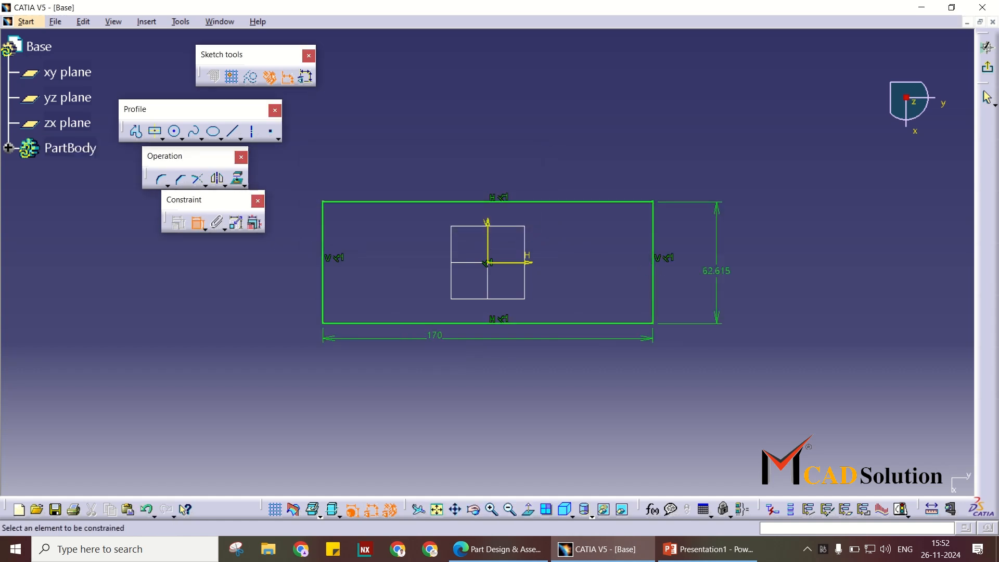
double_click(717, 271)
type("60")
key("Return")
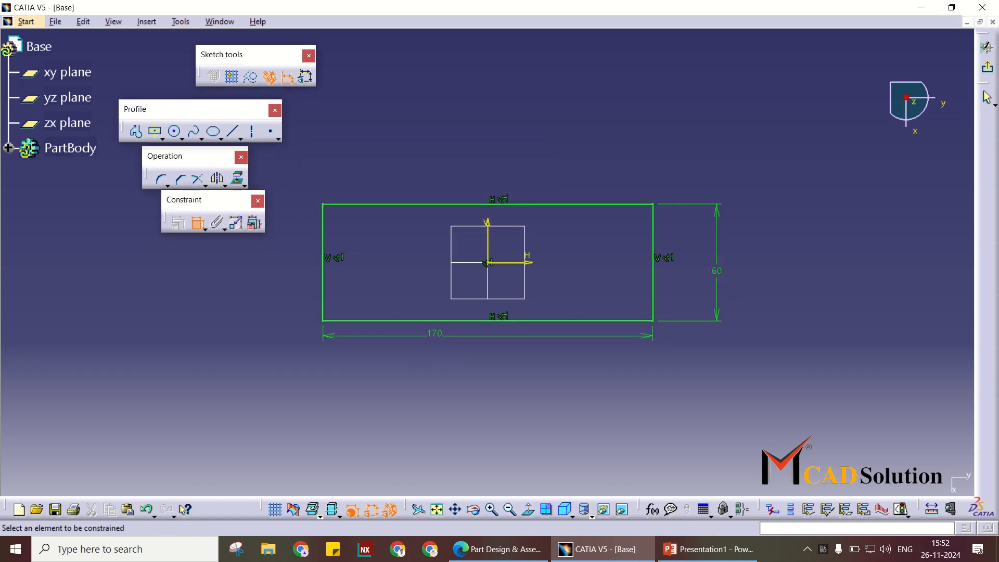
- Exit the sketch, pad the rectangle to a length of 20 mm and check it against the Base drawing
left_click(987, 47)
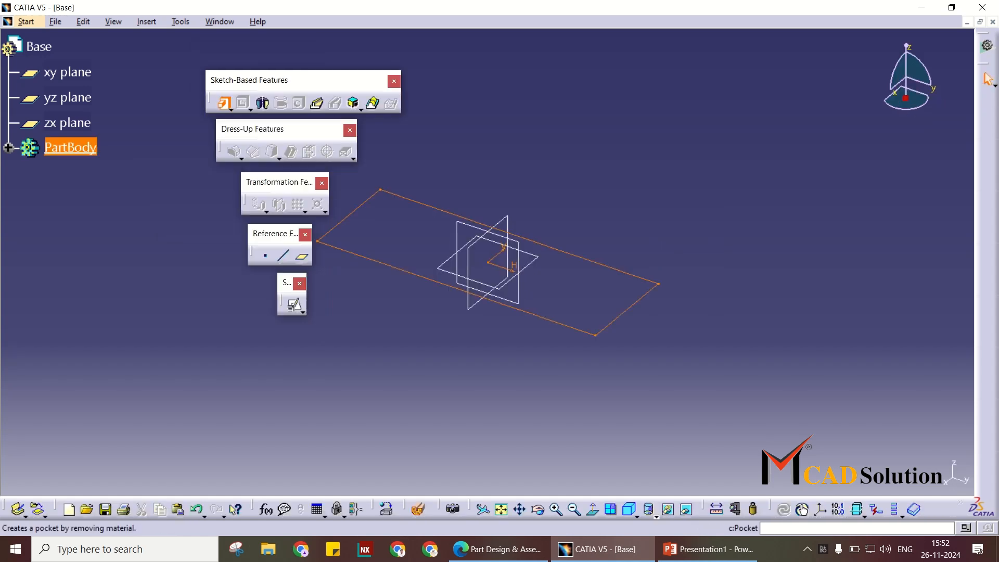
left_click(224, 102)
key("Return")
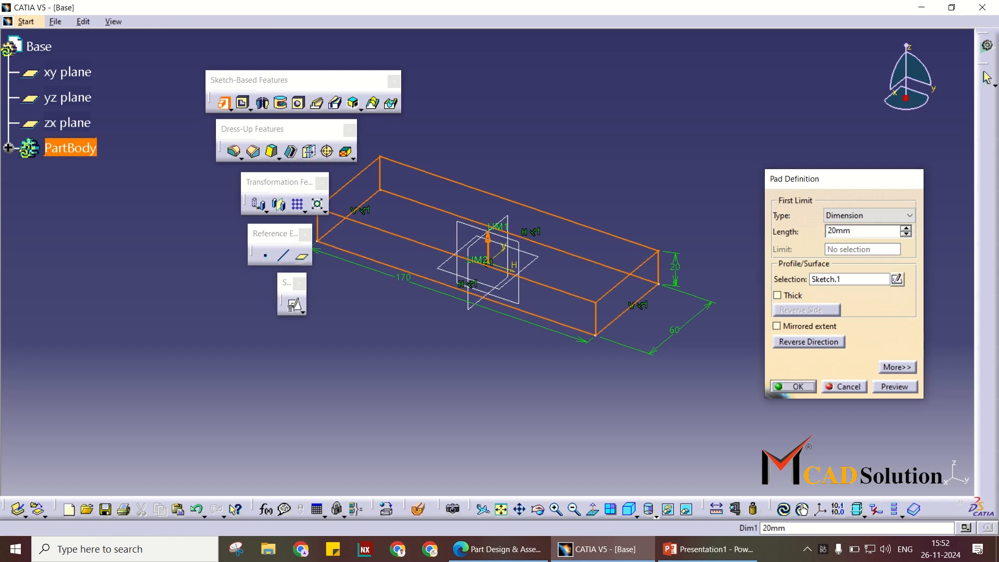
key("alt+Tab")
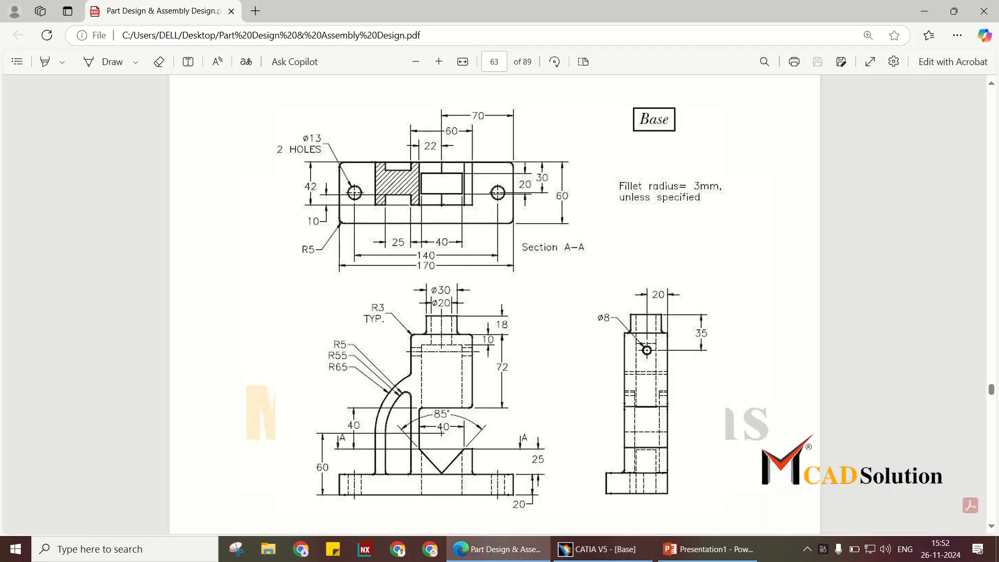
key("alt+Tab")
- Examine the upright body's dimensions in the section, front and side views of the Base drawing, and return to CATIA V5
middle_click_drag(675, 207, 604, 284)
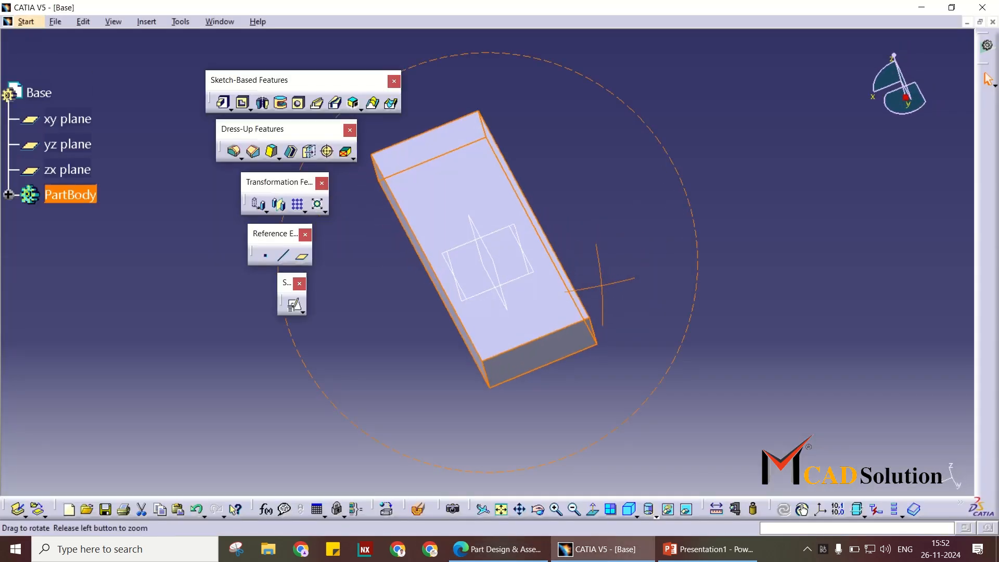
key("alt+Tab")
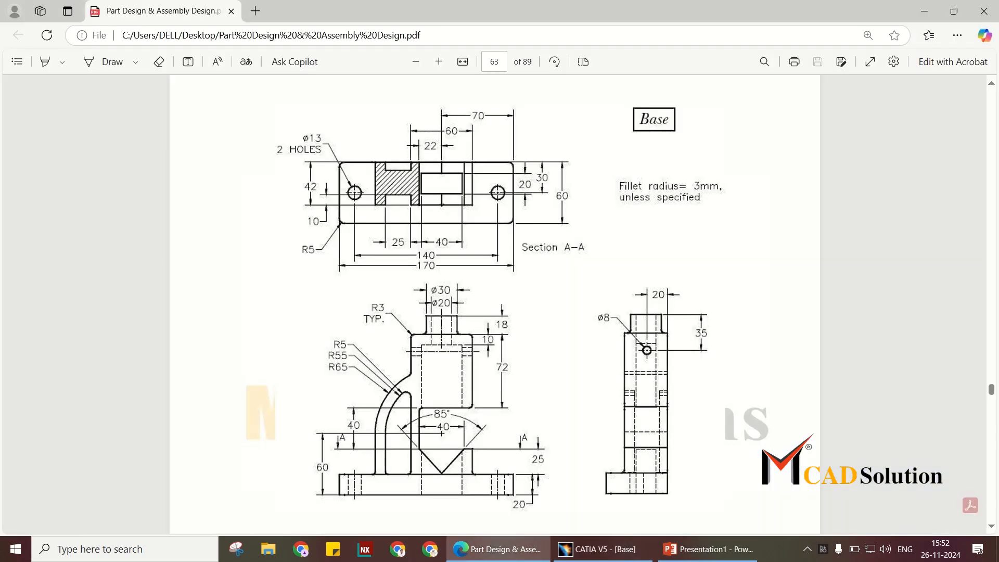
scroll(573, 246, "up", 1)
scroll(573, 247, "up", 2, "ctrl")
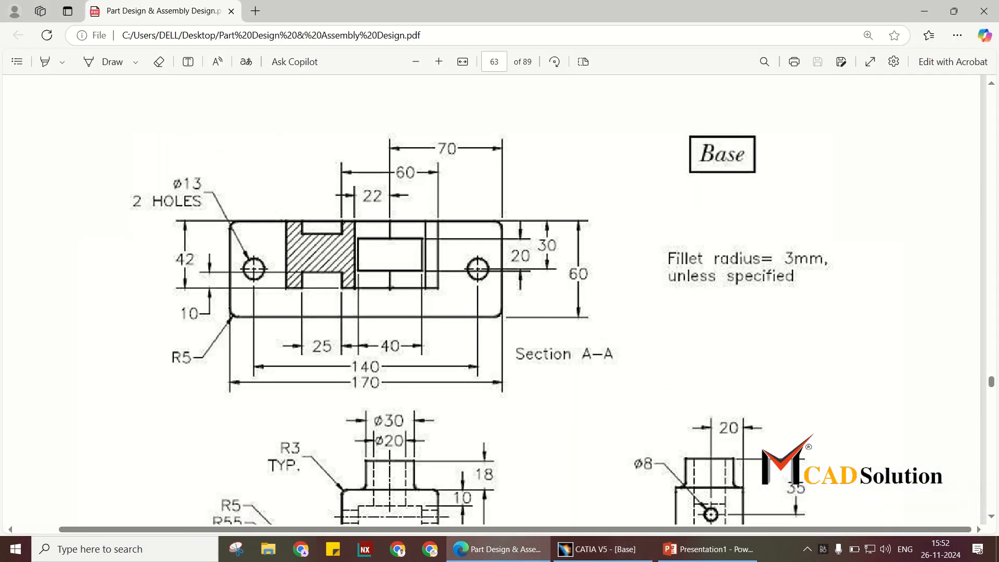
scroll(567, 253, "down", 1, "ctrl")
scroll(567, 253, "down", 2)
scroll(520, 377, "up", 1, "ctrl")
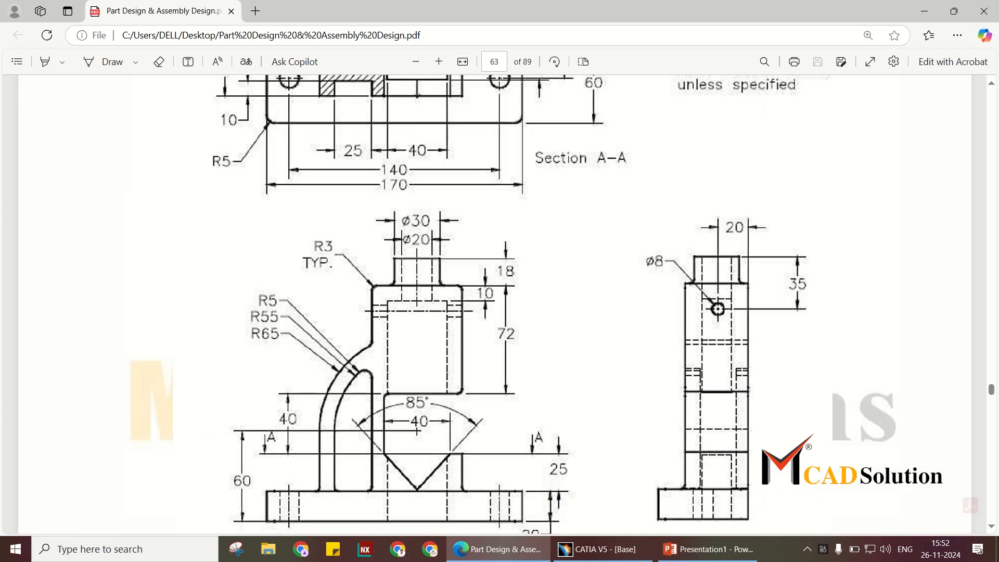
key("alt+Tab")
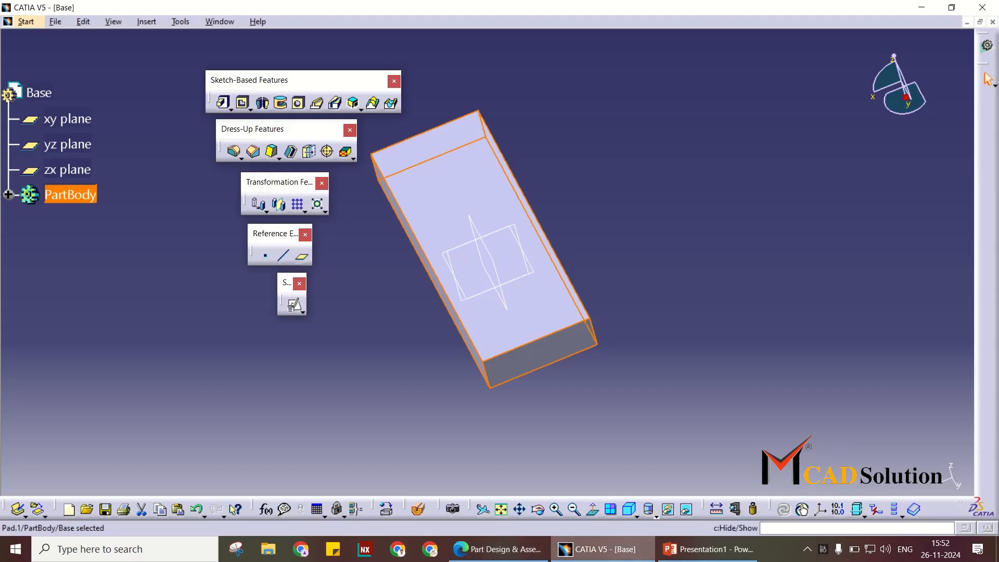
- Create a reference plane offset 20 mm from the yz plane
left_click(629, 509)
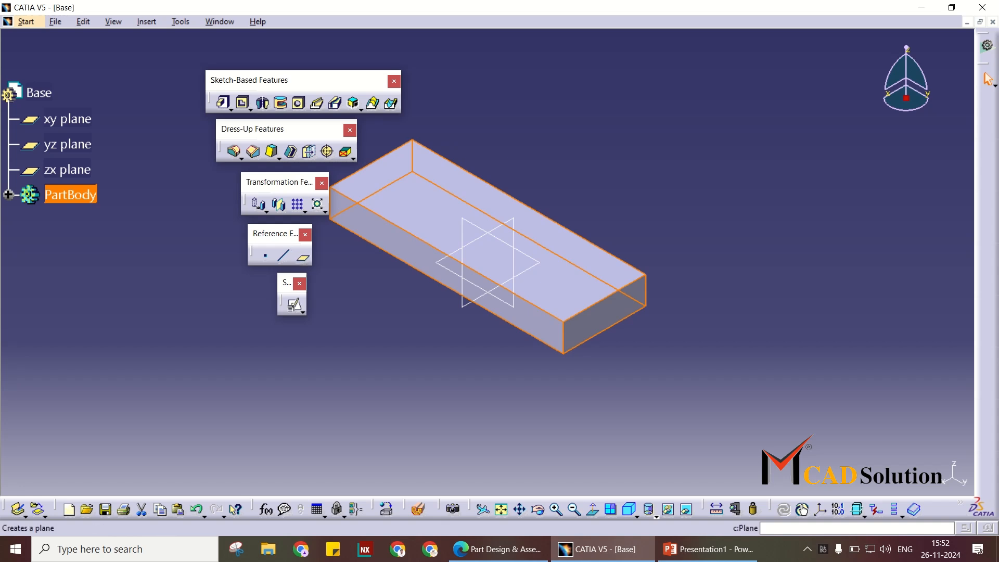
left_click(303, 257)
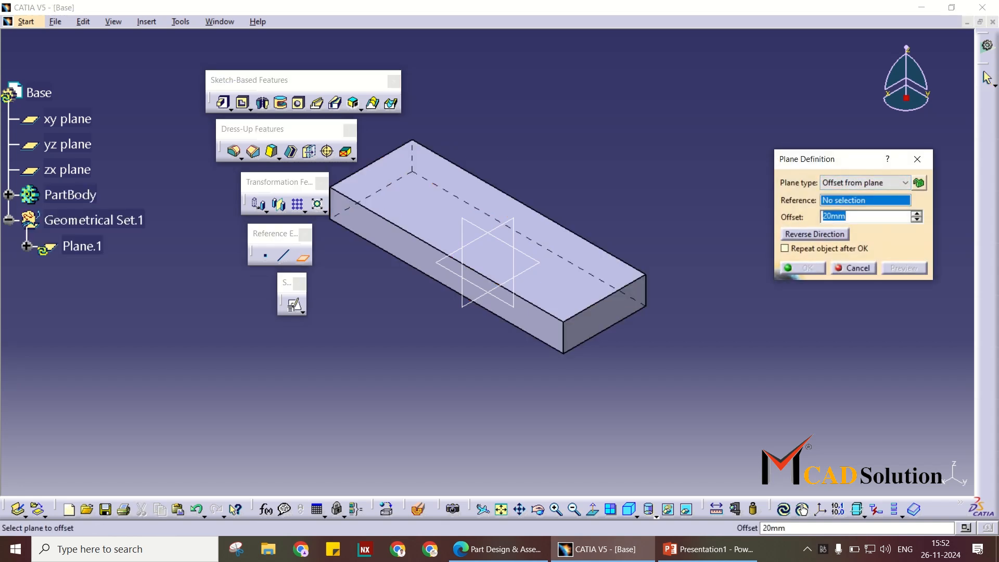
key("Escape")
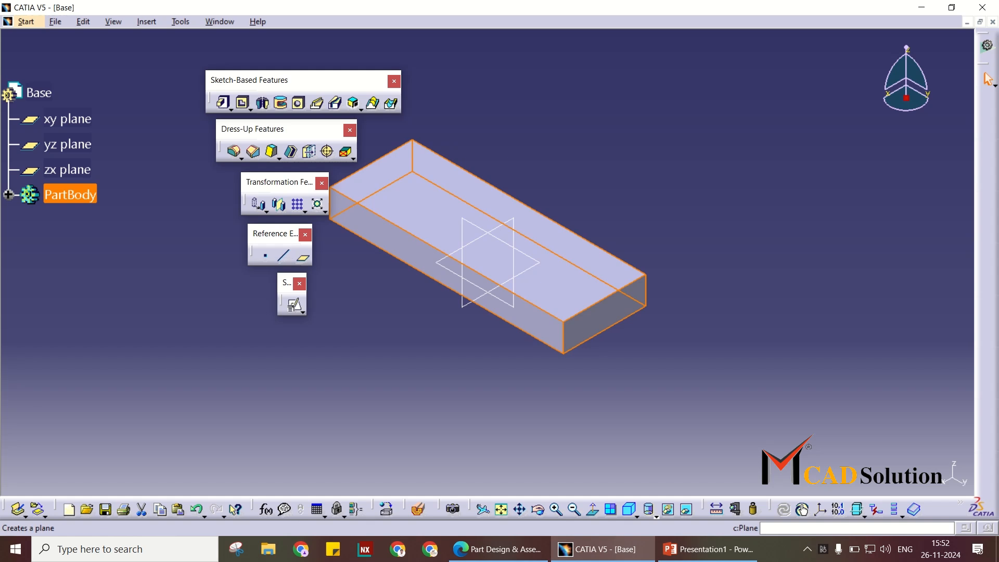
left_click(303, 257)
left_click(905, 182)
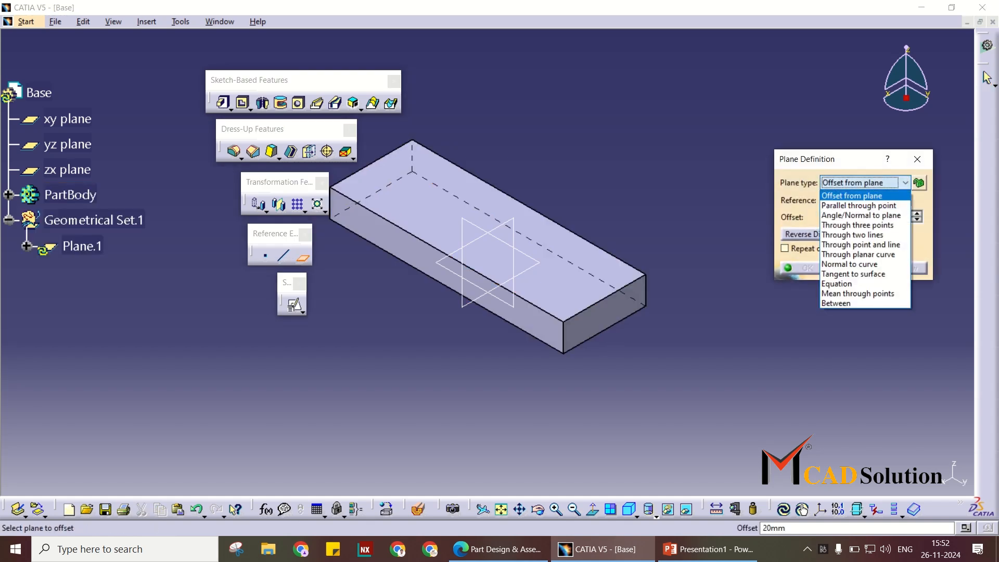
left_click(852, 195)
left_click(68, 144)
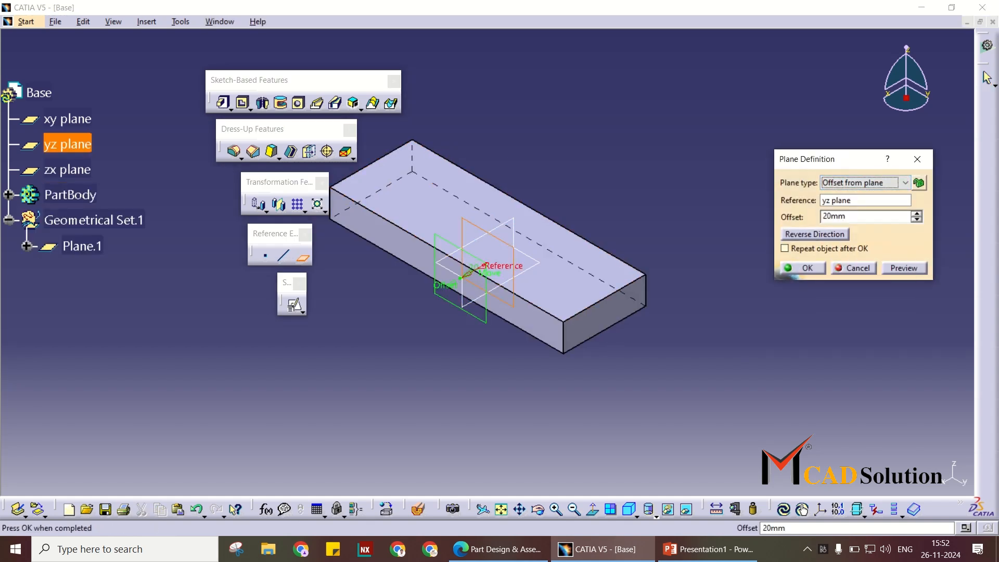
key("Return")
left_click(805, 268)
- Set the display to Shading with Edges without Smooth Edges and start a positioned sketch on the new offset plane
middle_click_drag(475, 175, 488, 255)
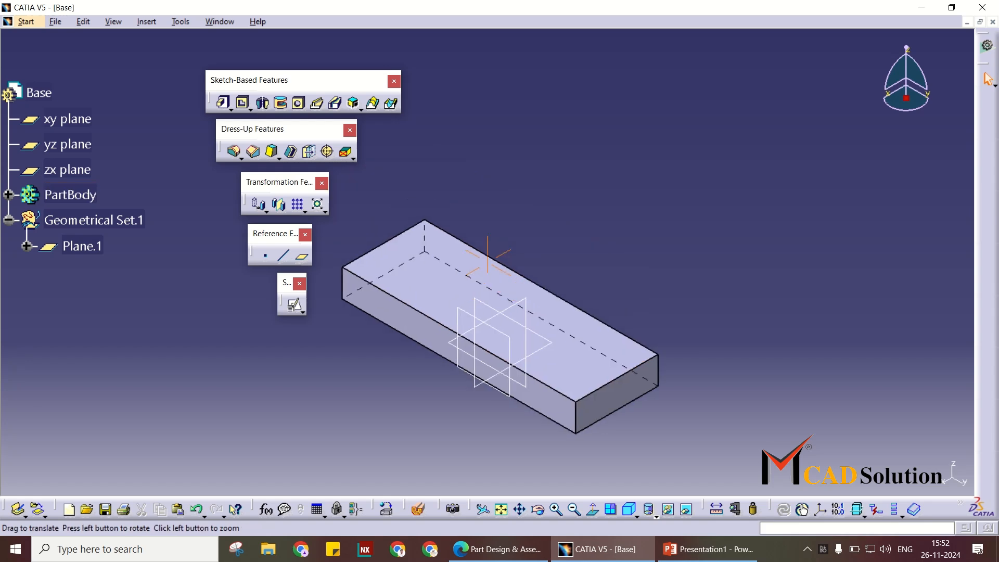
left_click(656, 516)
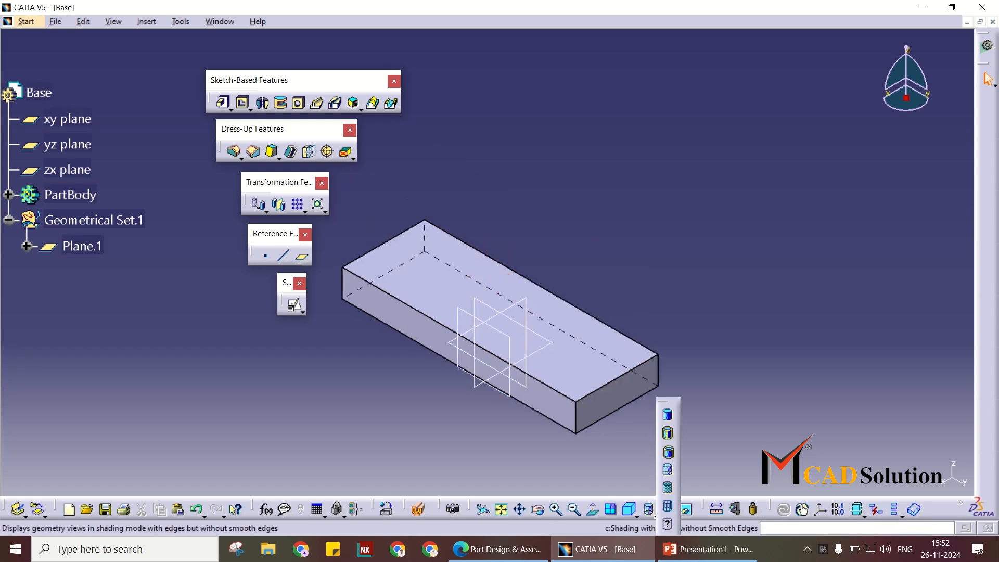
left_click(668, 426)
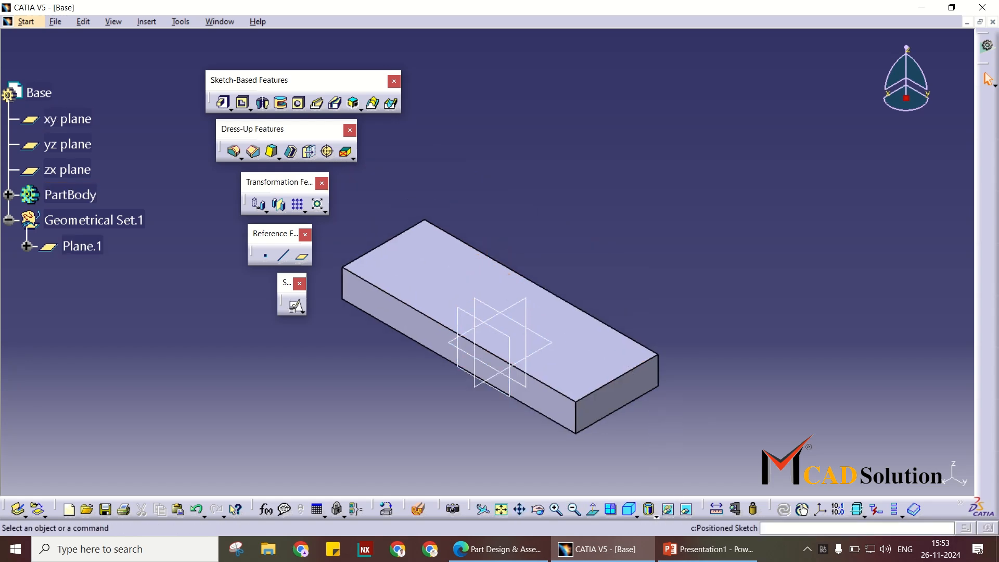
left_click(81, 246)
middle_click_drag(453, 245, 490, 255)
scroll(463, 260, "up", 1)
left_click(733, 252)
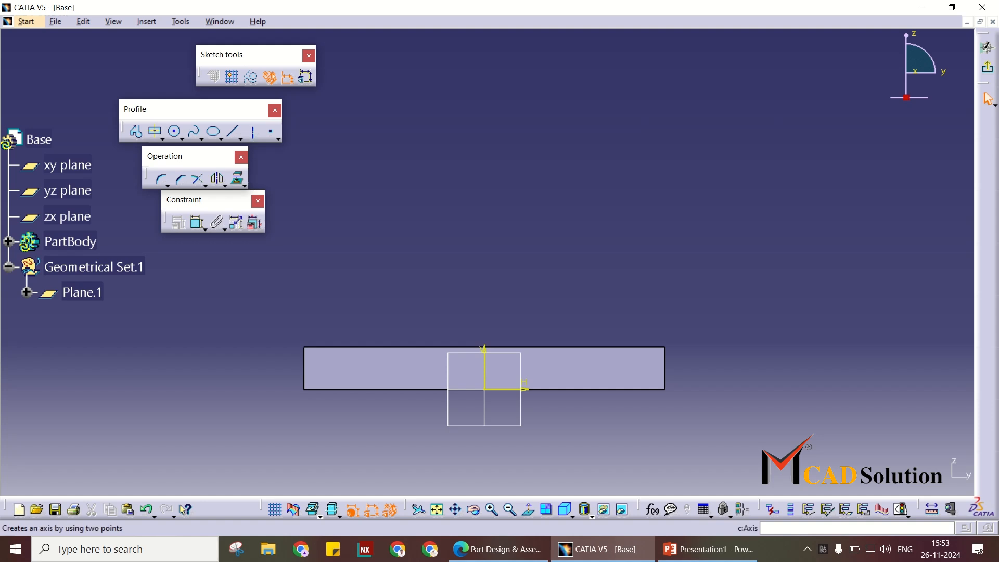
- Draw a vertical axis crossing the base block, on the positive horizontal side of the sketch origin
left_click(253, 131)
middle_click_drag(614, 261, 587, 196)
left_click(562, 201)
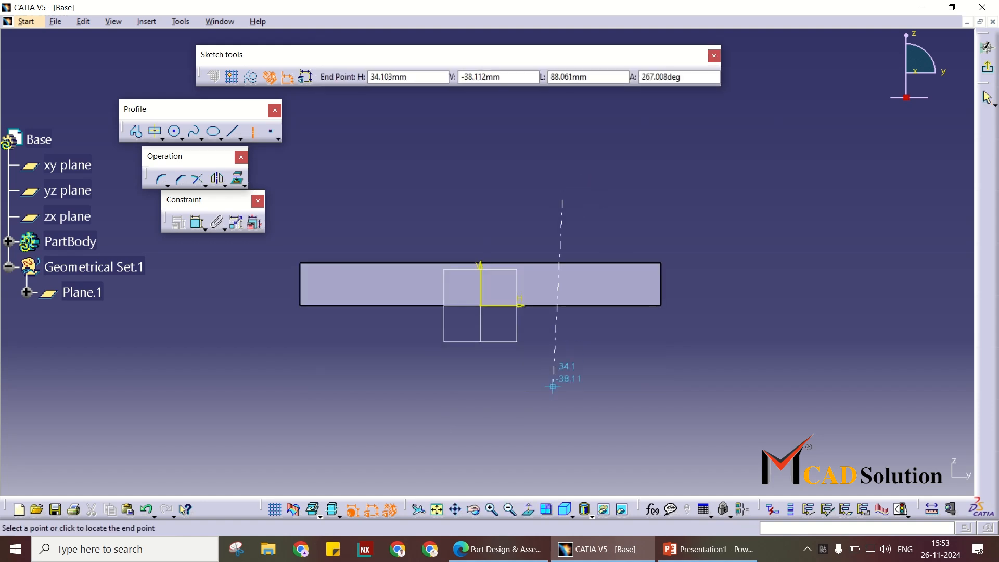
left_click(560, 405)
- Constrain the axis 70 mm from the base block's nearer end edge and extend both of its ends beyond the block
left_click(197, 223)
left_click(661, 285)
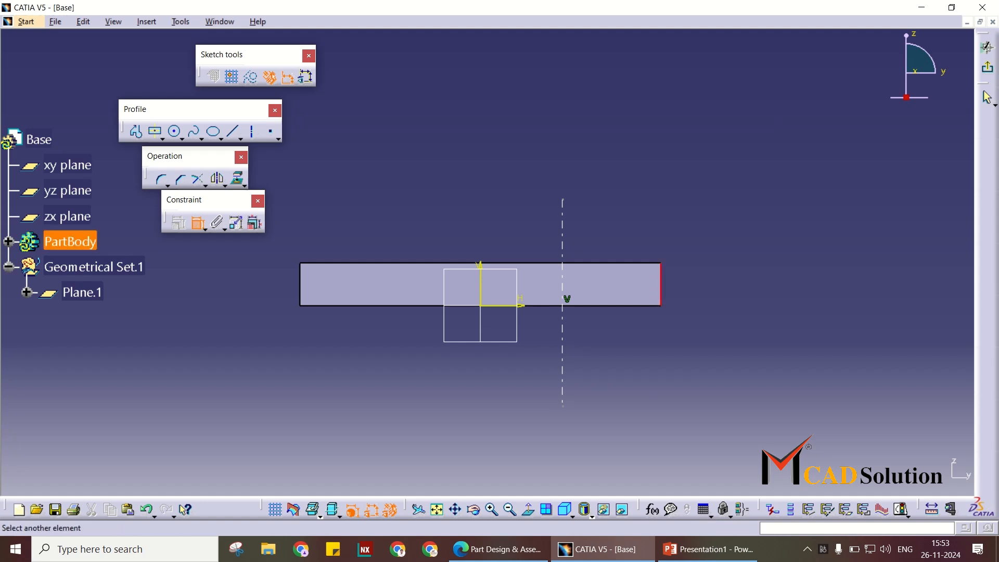
left_click(636, 379)
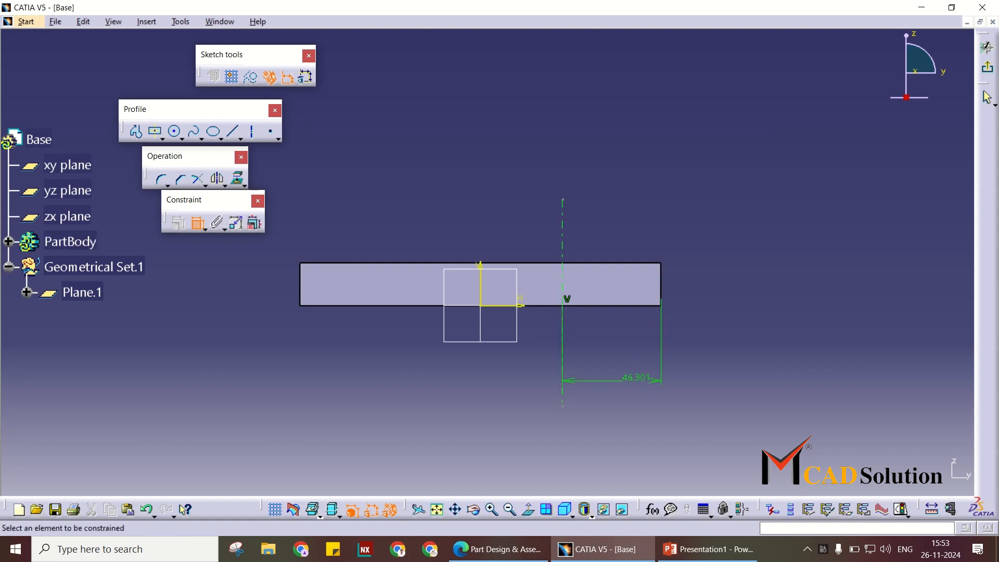
double_click(634, 379)
type("70")
key("Return")
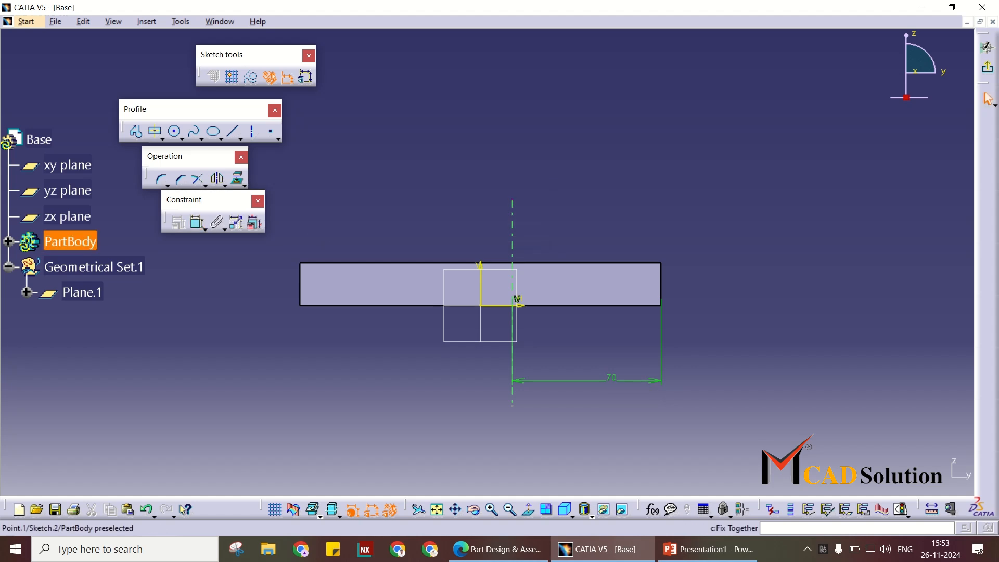
left_click_drag(512, 199, 512, 80)
left_click_drag(512, 406, 512, 447)
- Start the upright's profile above the base with a vertical edge, a short horizontal ledge and a V-notch whose lowest point lies on the axis
left_click(136, 132)
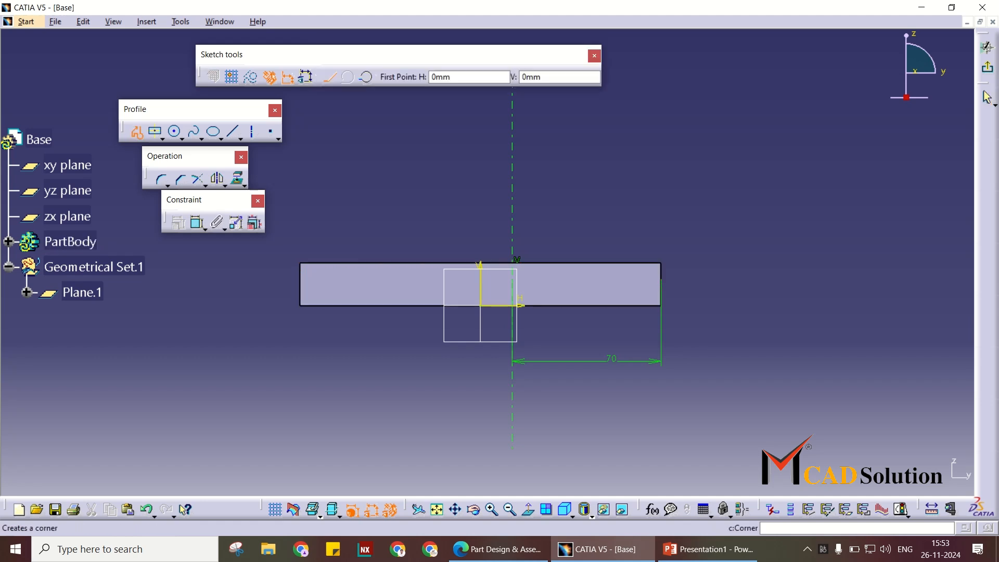
left_click(570, 238)
left_click(570, 191)
left_click(545, 191)
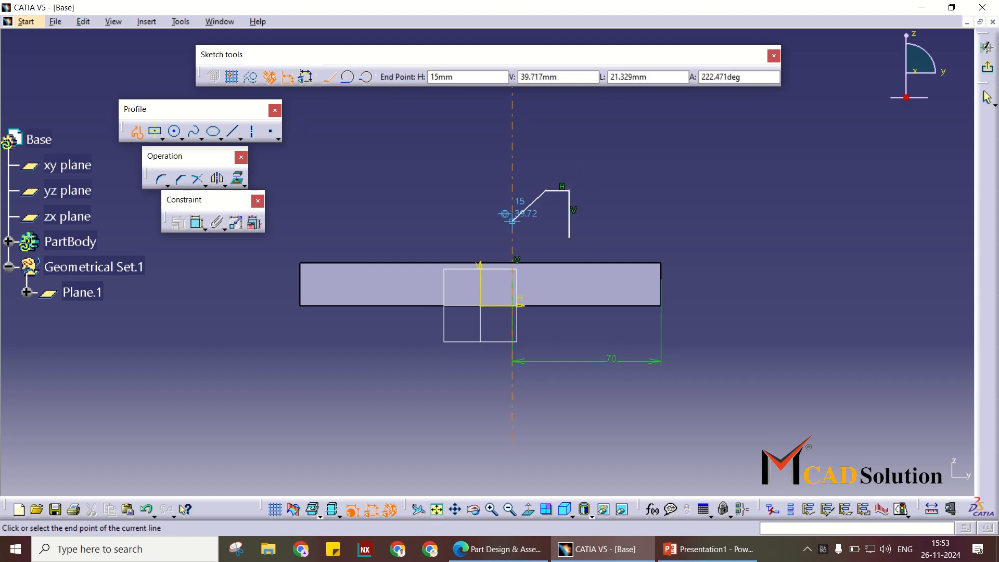
left_click(513, 221)
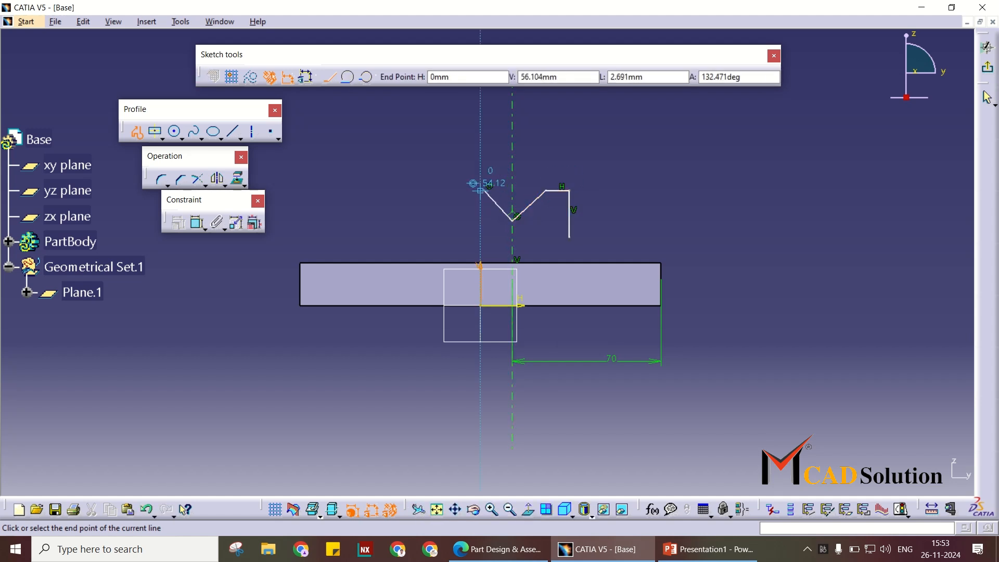
middle_click_drag(481, 190, 465, 303)
left_click(468, 305)
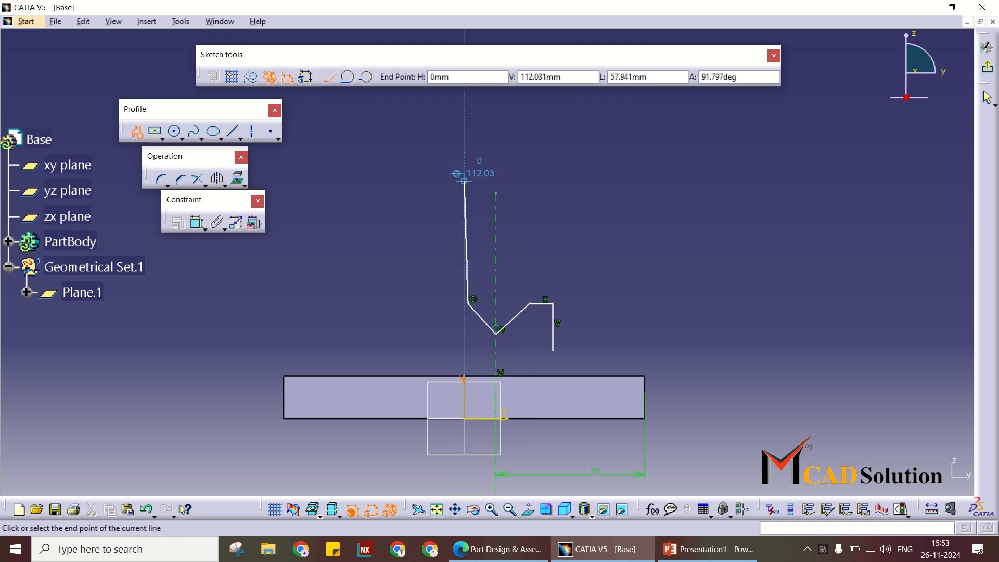
- Continue the profile with the vertical inner wall of the opening, the head's horizontal underside, its outer vertical edge and its top edge
left_click(469, 183)
left_click(555, 184)
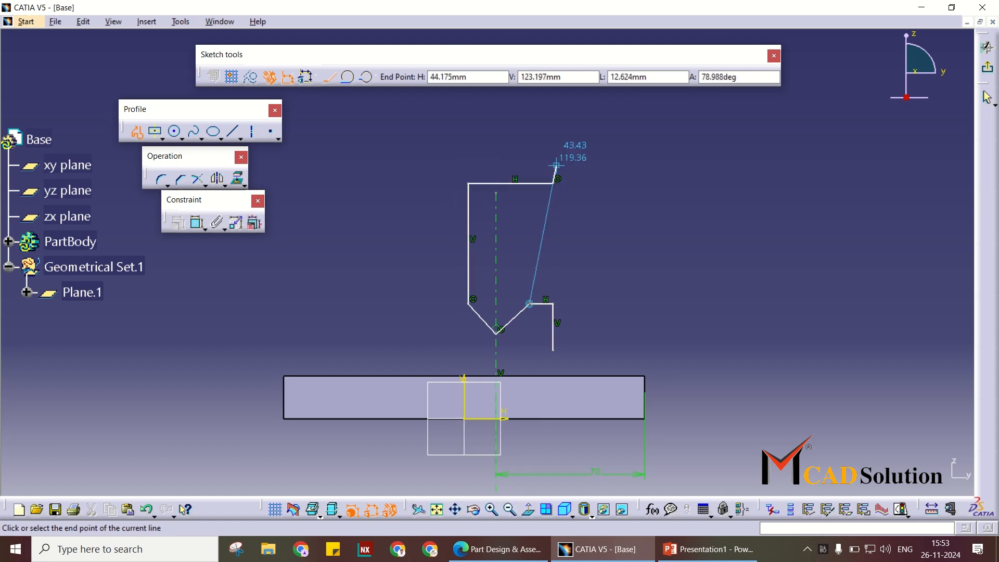
left_click(553, 109)
left_click(441, 109)
middle_click_drag(415, 163, 431, 190)
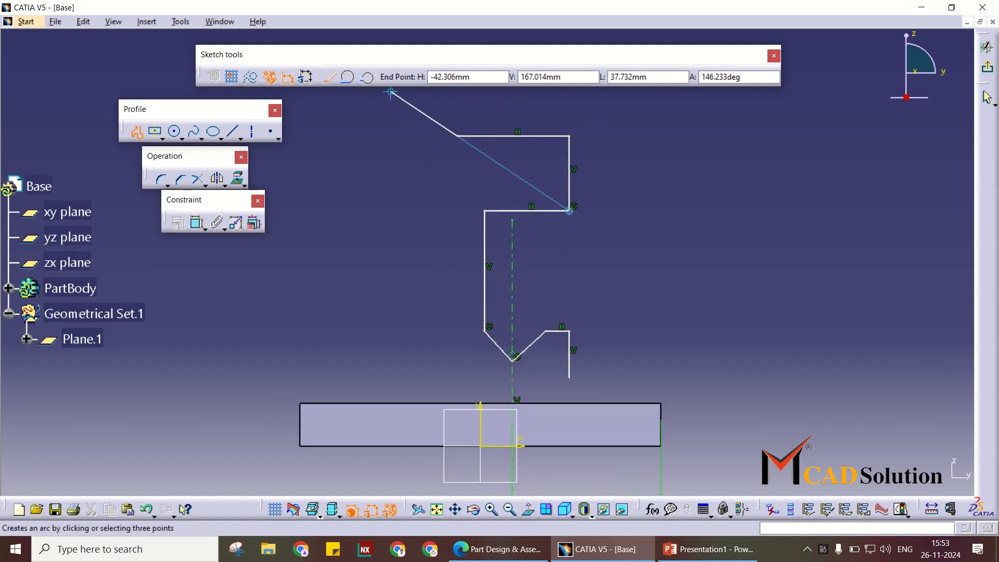
left_click(367, 78)
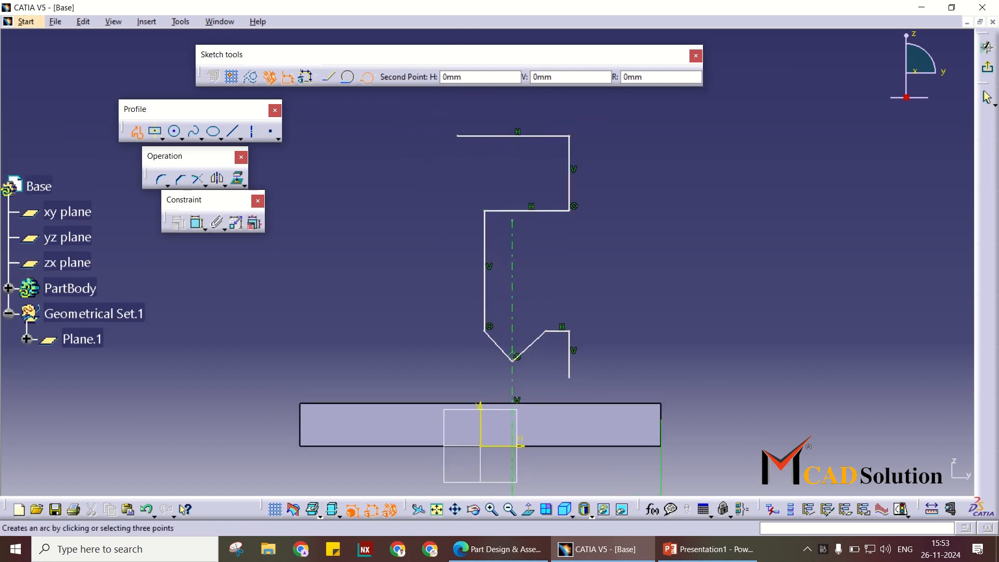
left_click(399, 198)
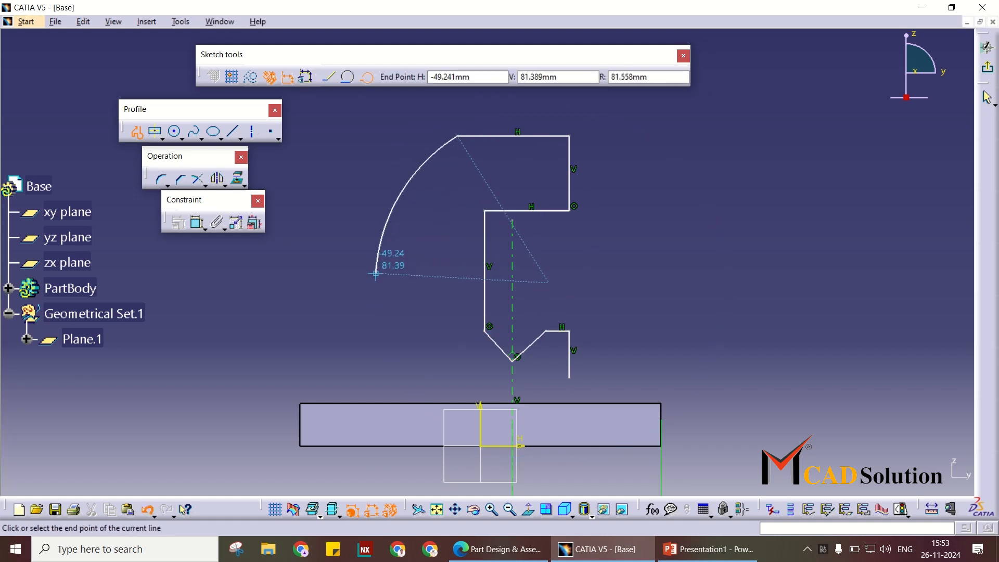
key("ctrl+z")
- Close the profile with the head's top and rear edges, a three-point back arc, a lower rear edge and a horizontal bottom line
left_click(436, 137)
left_click(436, 194)
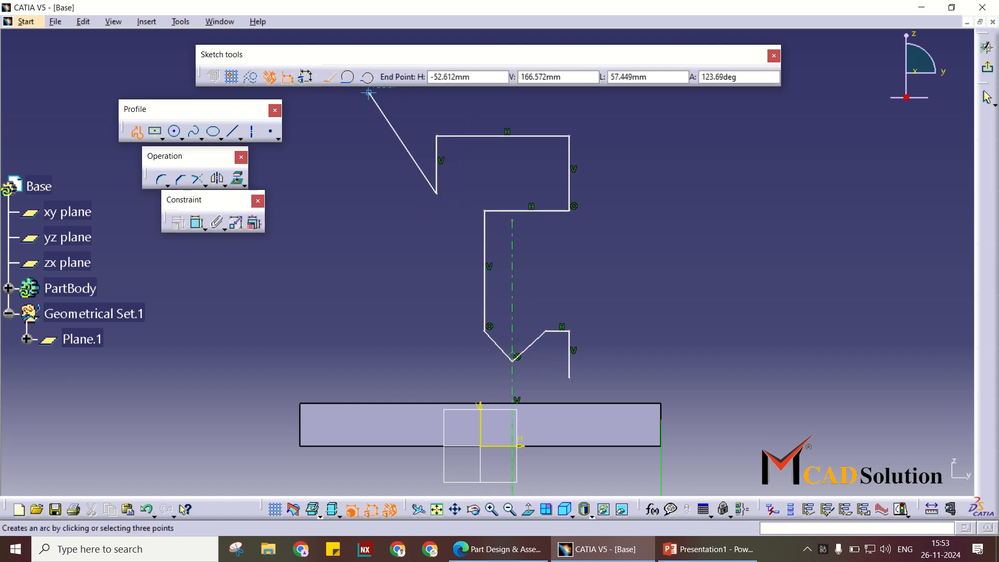
left_click(367, 77)
left_click(375, 243)
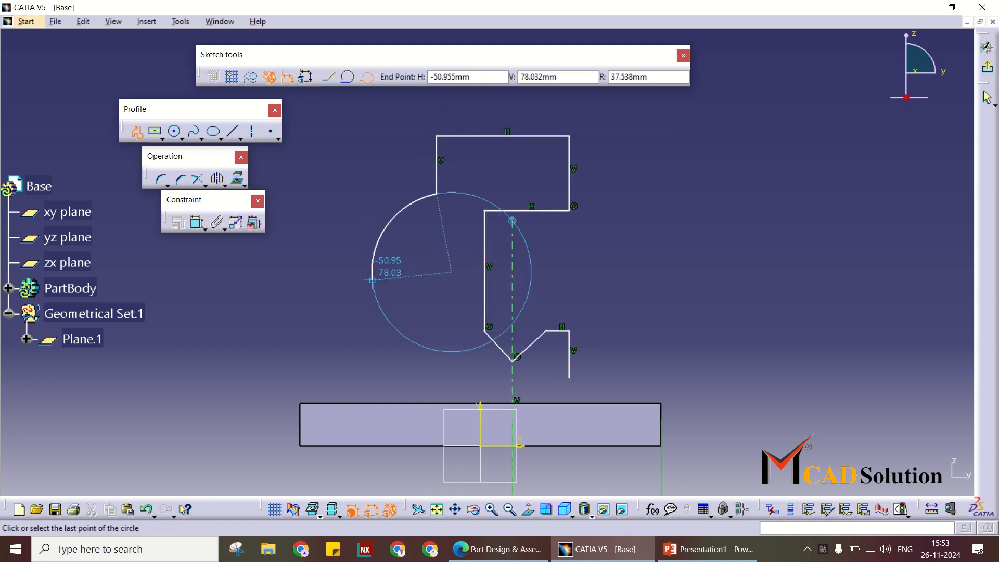
left_click(372, 280)
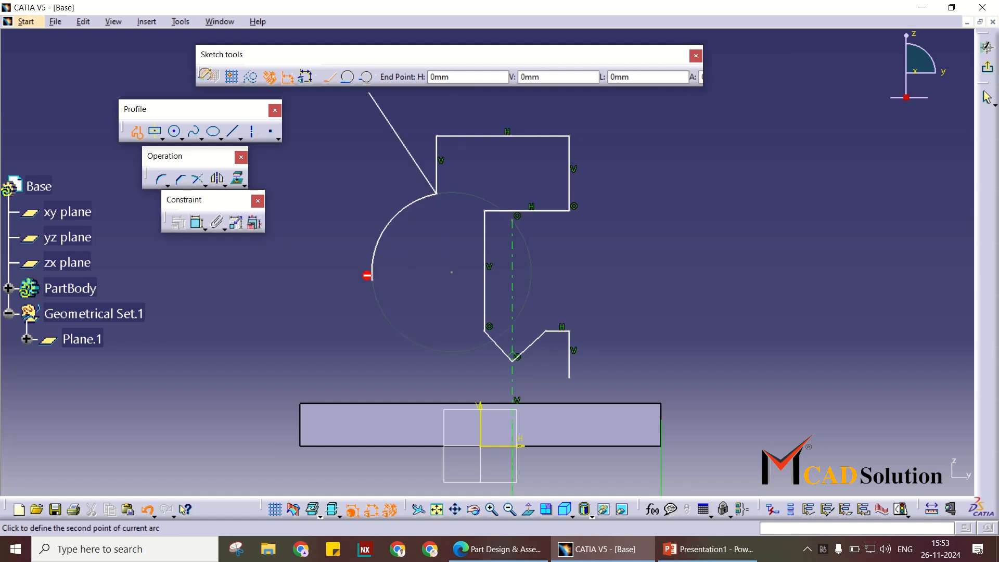
left_click(360, 321)
left_click(366, 378)
left_click(569, 378)
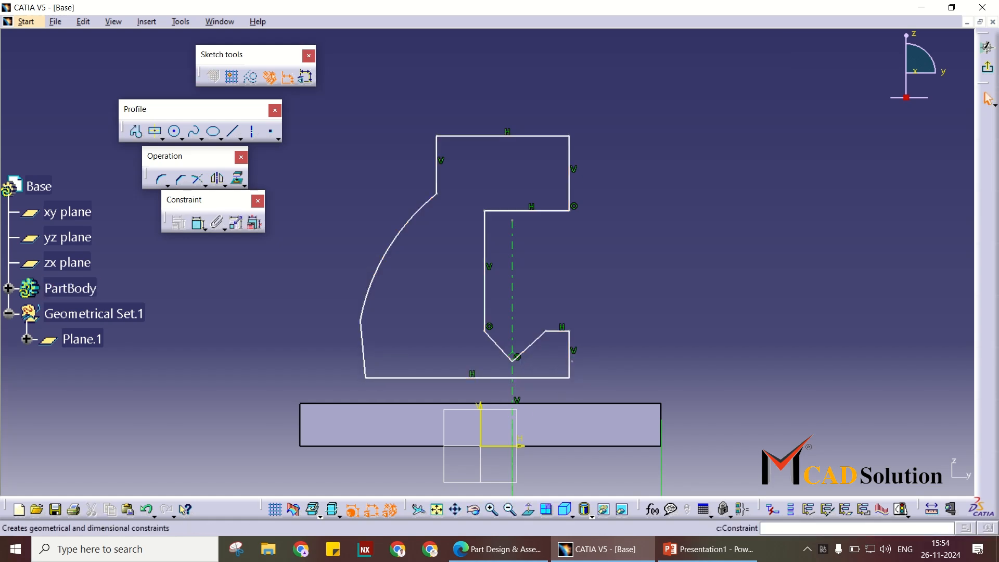
- Make the profile's bottom line coincident with the base block's top edge and constrain the lower rear edge to vertical
left_click(198, 223)
left_click(416, 378)
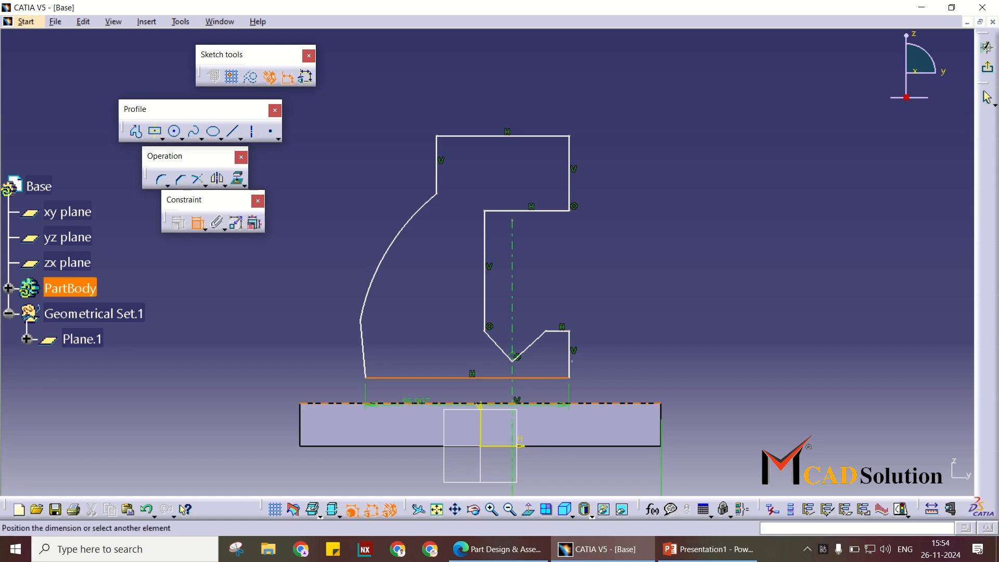
left_click(619, 404)
right_click(622, 318)
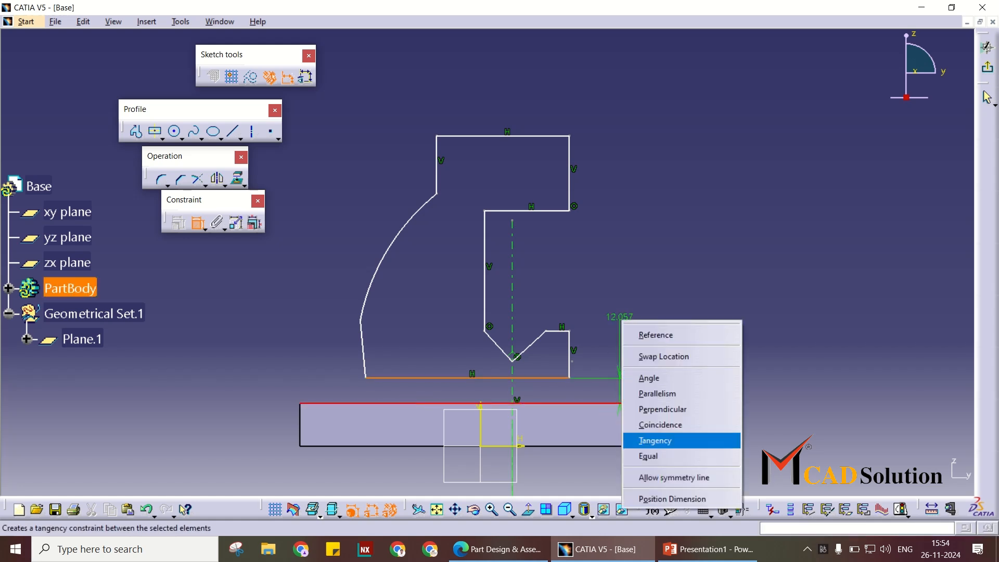
left_click(661, 425)
left_click(363, 365)
right_click(261, 306)
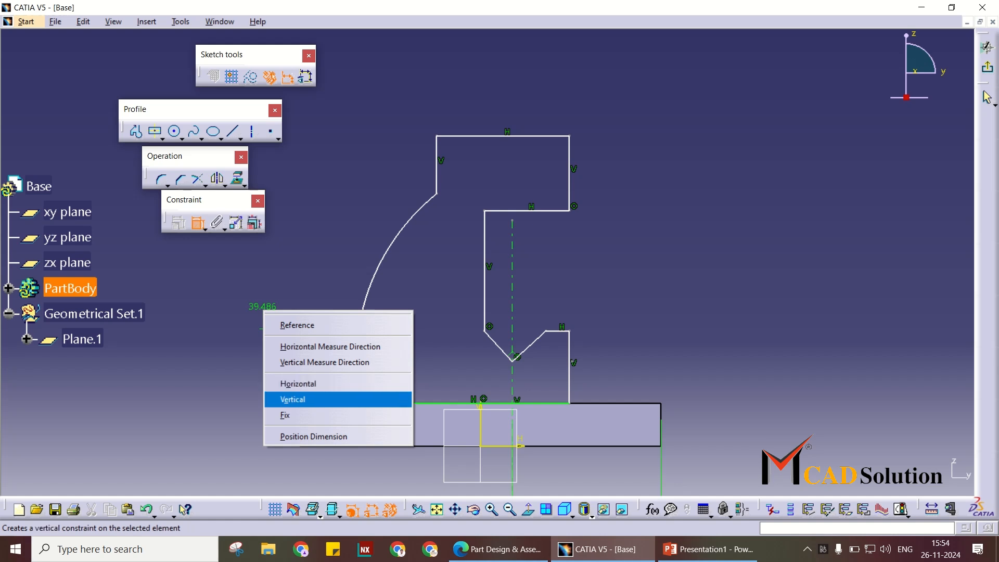
left_click(291, 400)
- Make the head's two side edges and the V-notch's two upper corners symmetric about the vertical axis
left_click(570, 179)
left_click(436, 170)
right_click(469, 41)
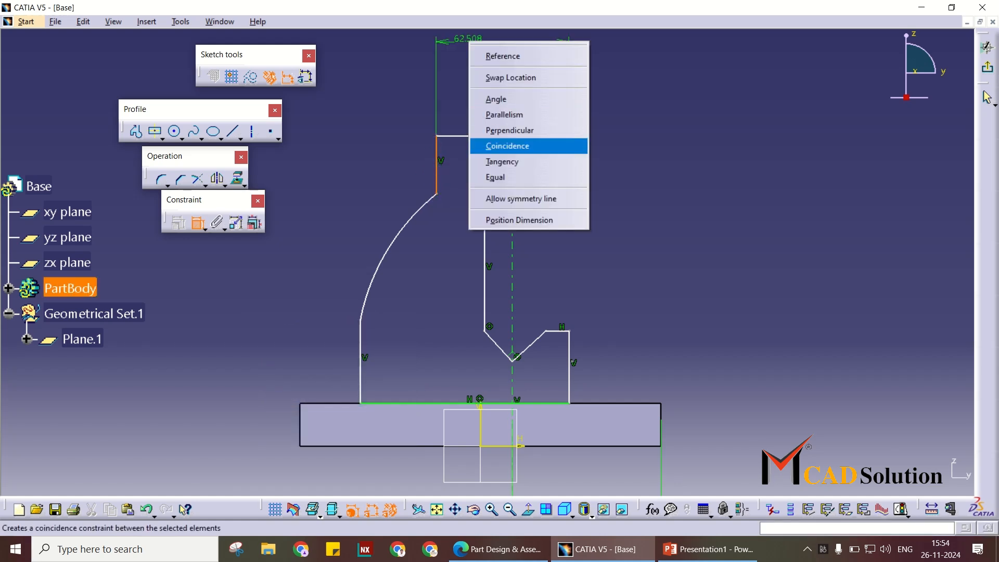
left_click(513, 199)
left_click(513, 271)
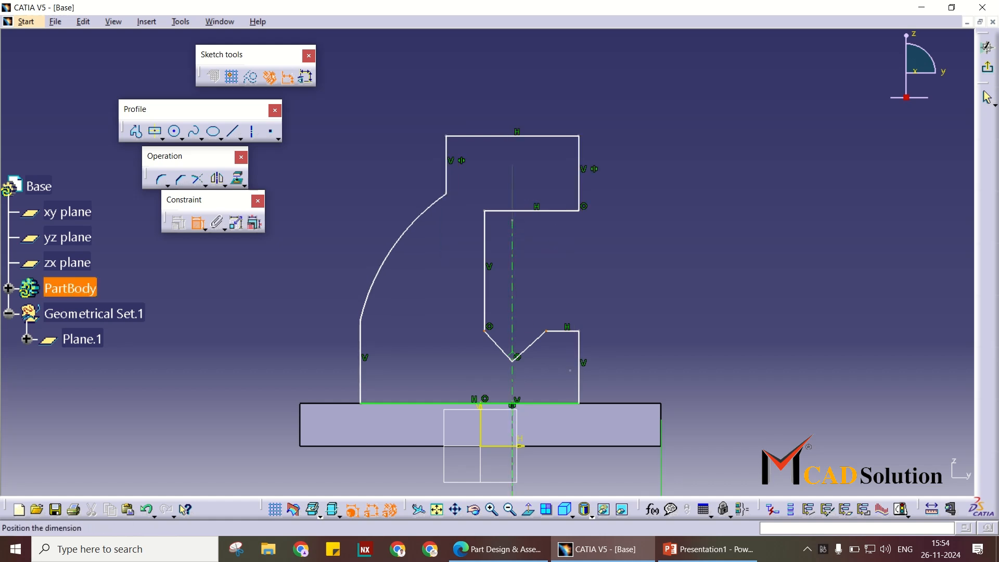
right_click(570, 370)
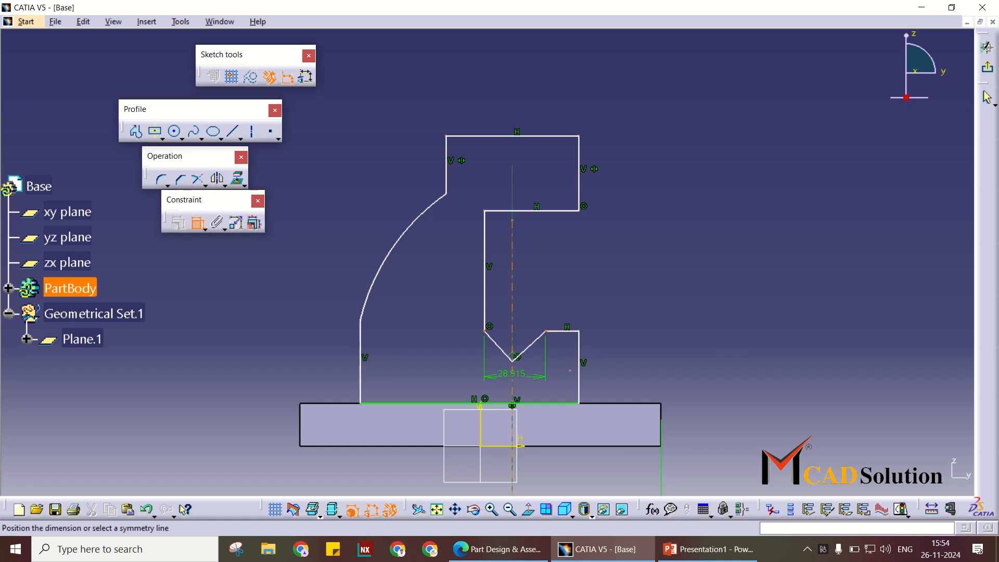
left_click(513, 375)
- Constrain the opening's vertical inner wall to a distance of 22 mm from the axis
middle_click_drag(592, 270, 591, 259)
scroll(591, 263, "up", 1)
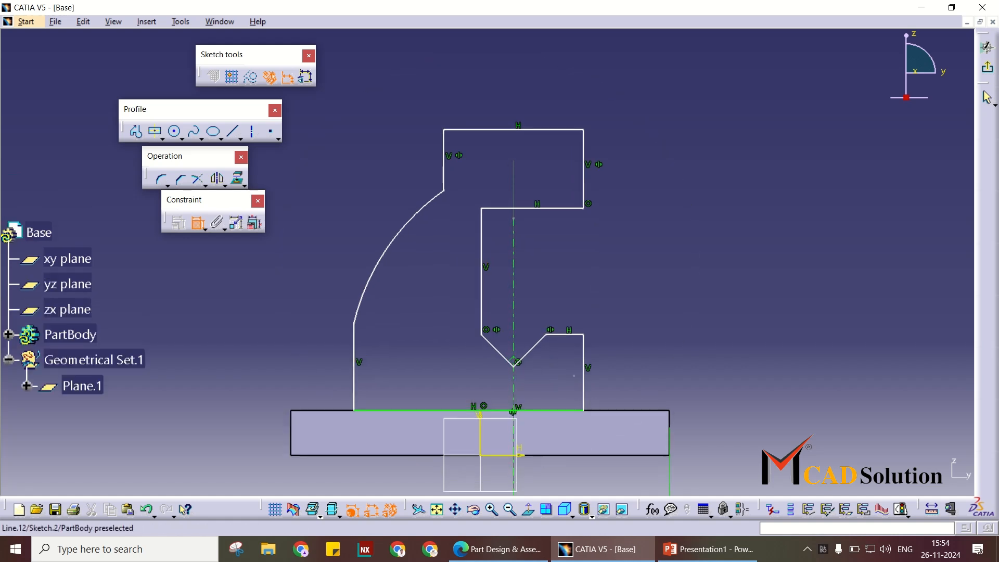
left_click(481, 292)
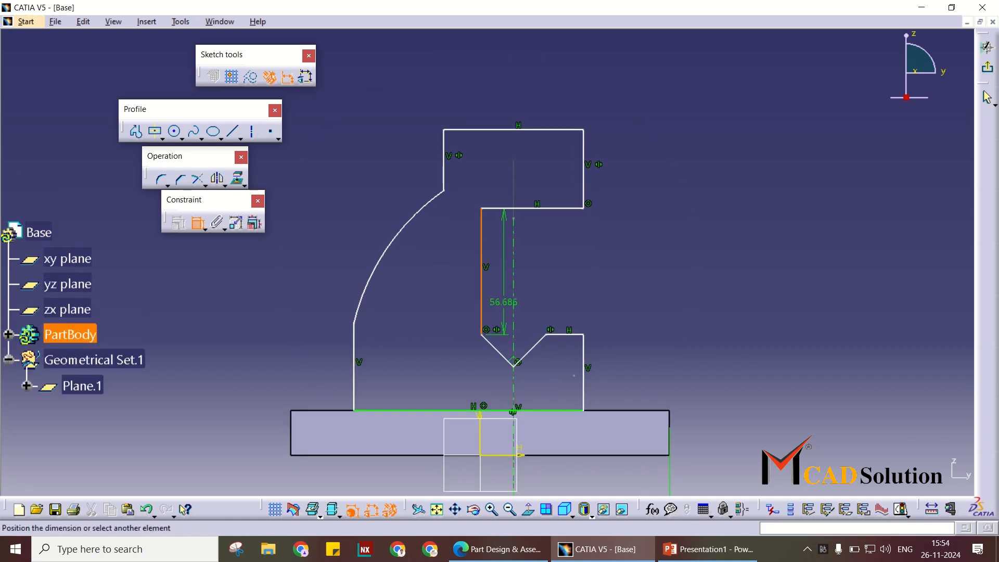
left_click(513, 313)
middle_click_drag(513, 320, 523, 201)
left_click(470, 445)
double_click(470, 445)
type("21")
key("Return")
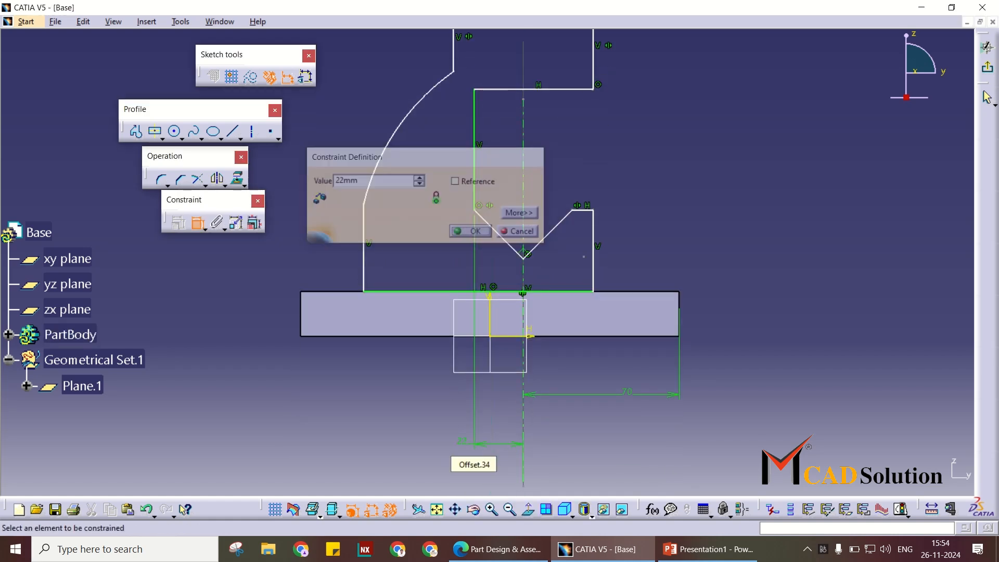
middle_click_drag(489, 323, 493, 349, "ctrl")
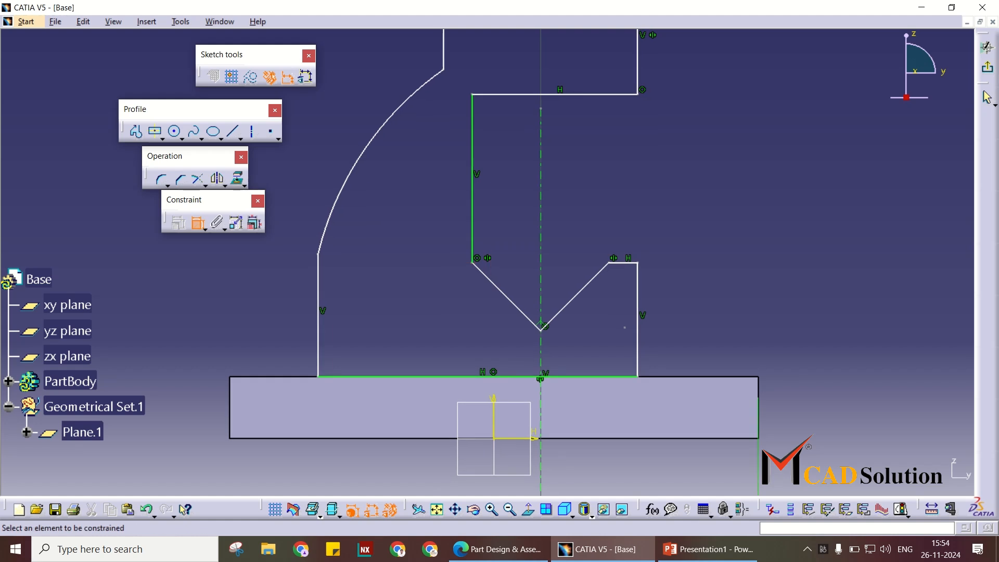
- Constrain the height of the profile's front ledge beside the V-notch to 25 mm above the base block's top
left_click(637, 320)
left_click(734, 286)
double_click(734, 289)
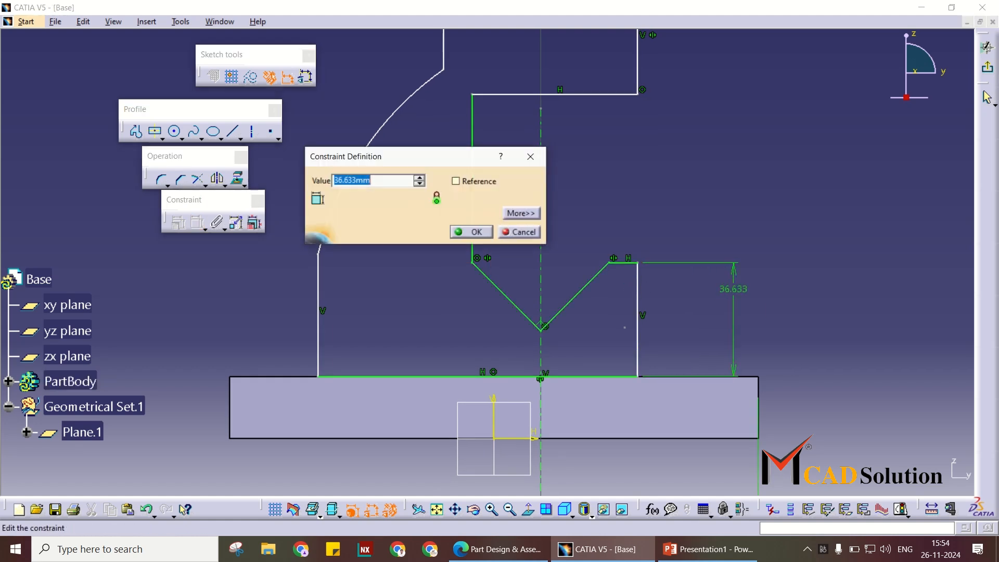
type("25")
key("Return")
- Constrain the opening's vertical inner wall to 40 mm and the head's height above the opening to 72 mm
middle_click_drag(489, 229, 484, 334)
left_click(467, 308)
left_click(771, 267)
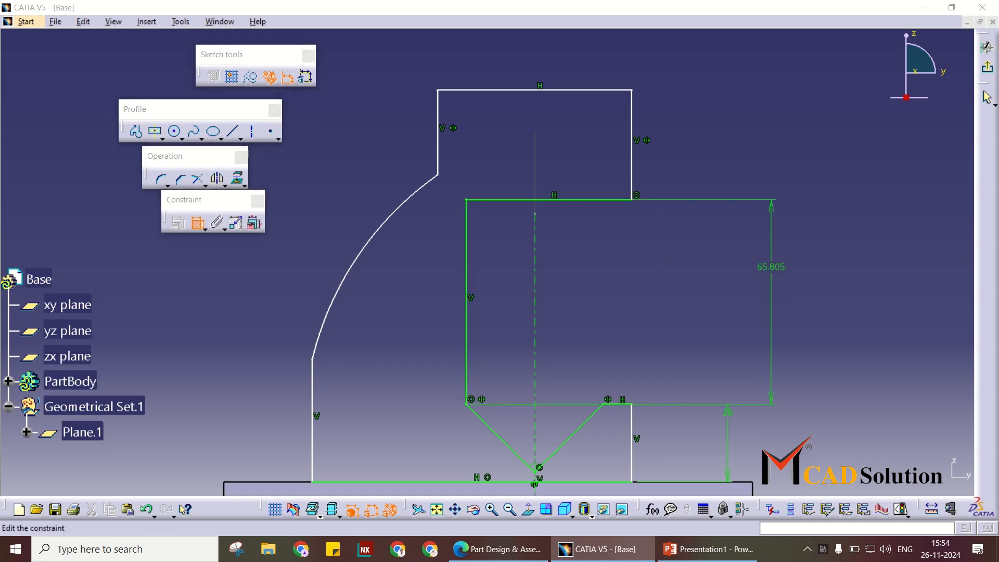
double_click(771, 267)
key("Return")
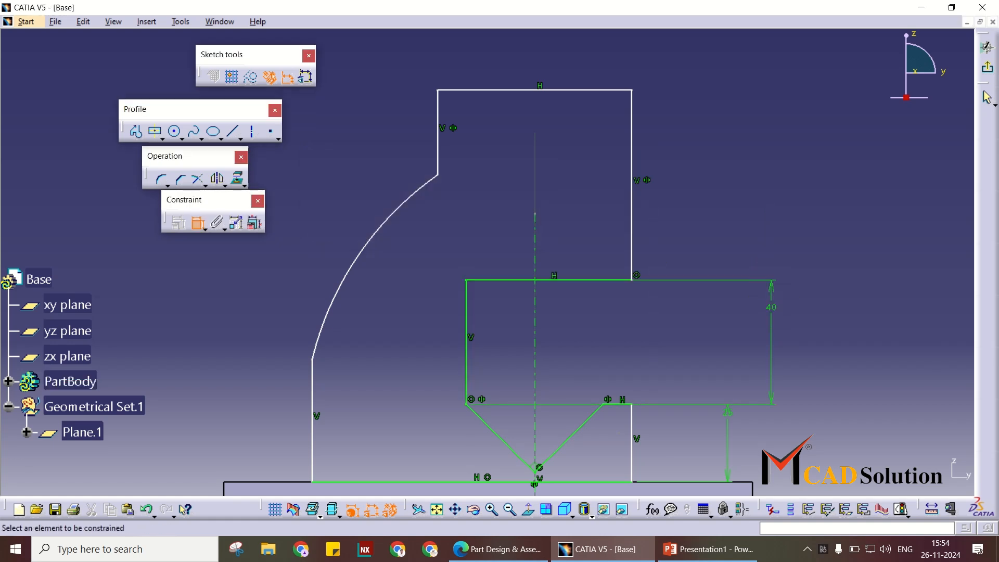
left_click(632, 206)
double_click(732, 204)
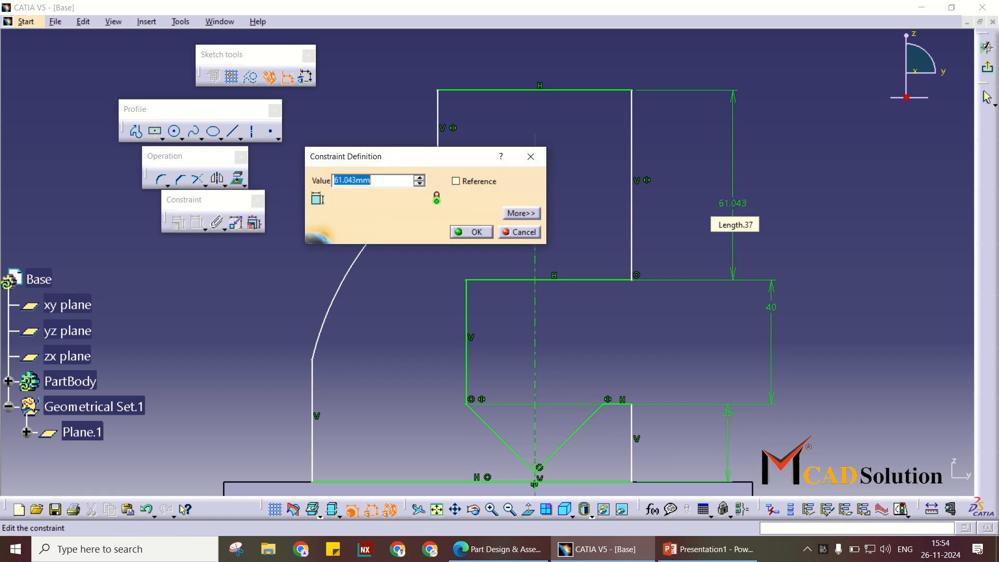
key("Return")
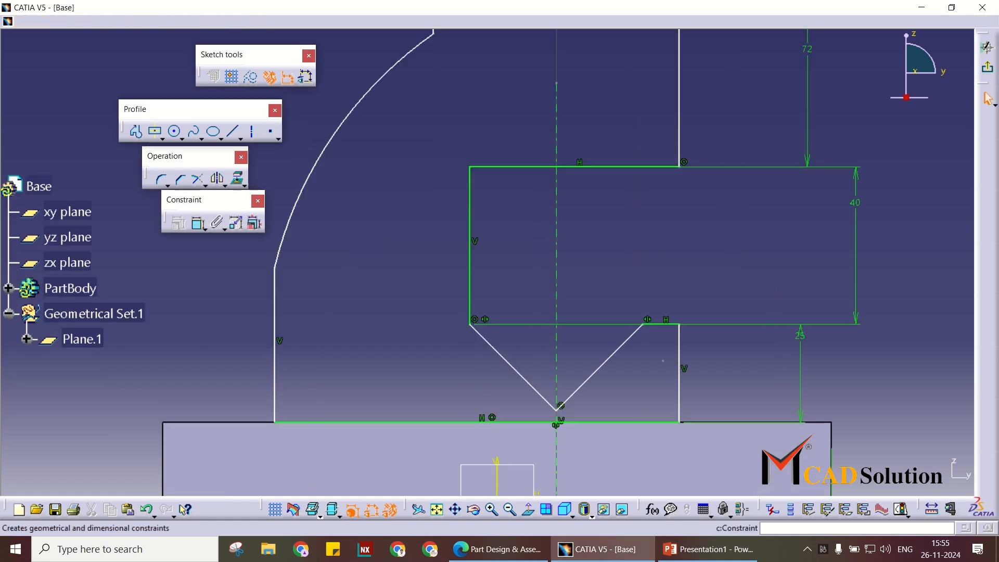
- Constrain the angle between the V-notch's two sloped edges to 85 degrees
left_click(198, 224)
middle_click_drag(679, 206, 676, 205)
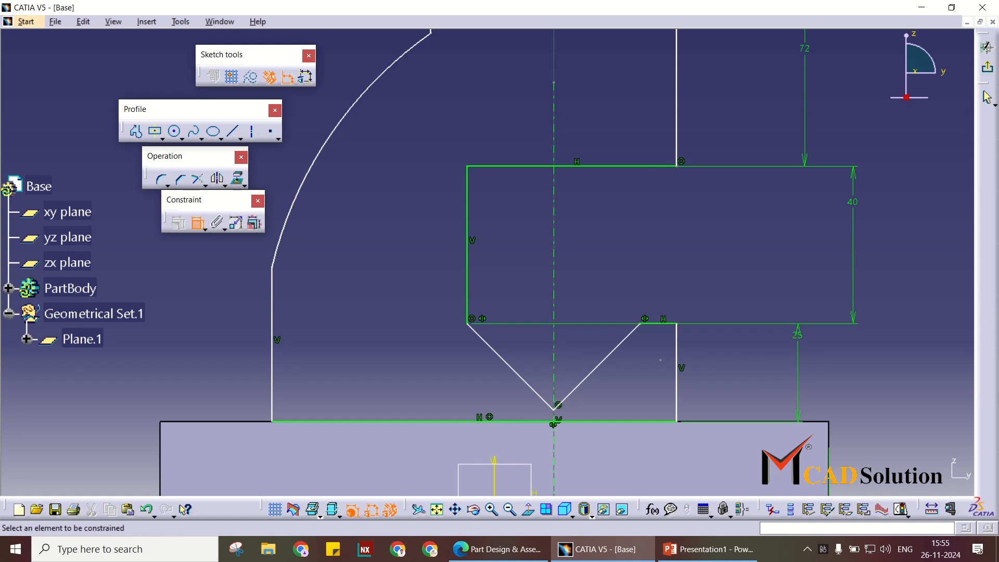
mouse_move(570, 281)
middle_mouse_down()
mouse_move(570, 333)
mouse_move(564, 271)
middle_mouse_up()
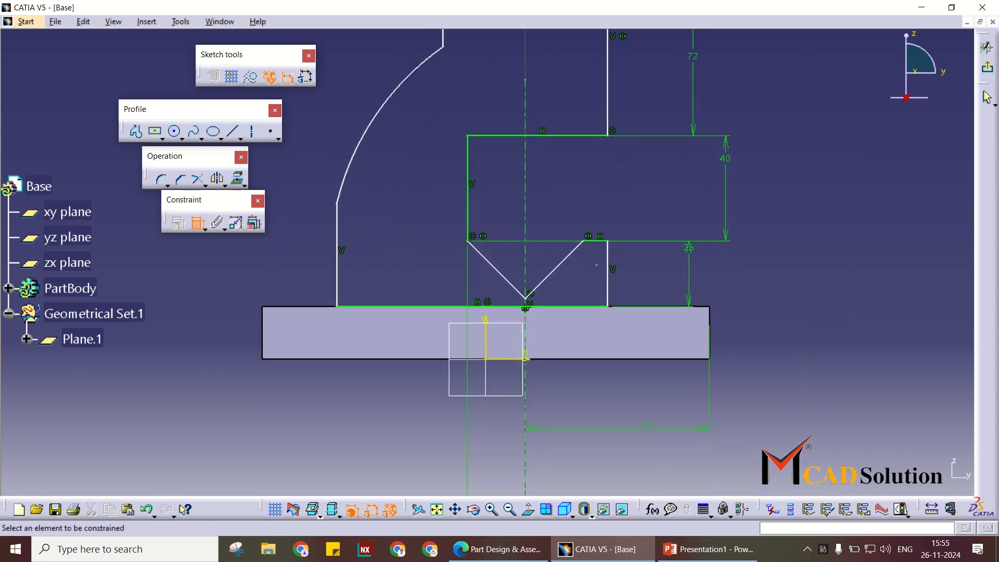
left_click(551, 273)
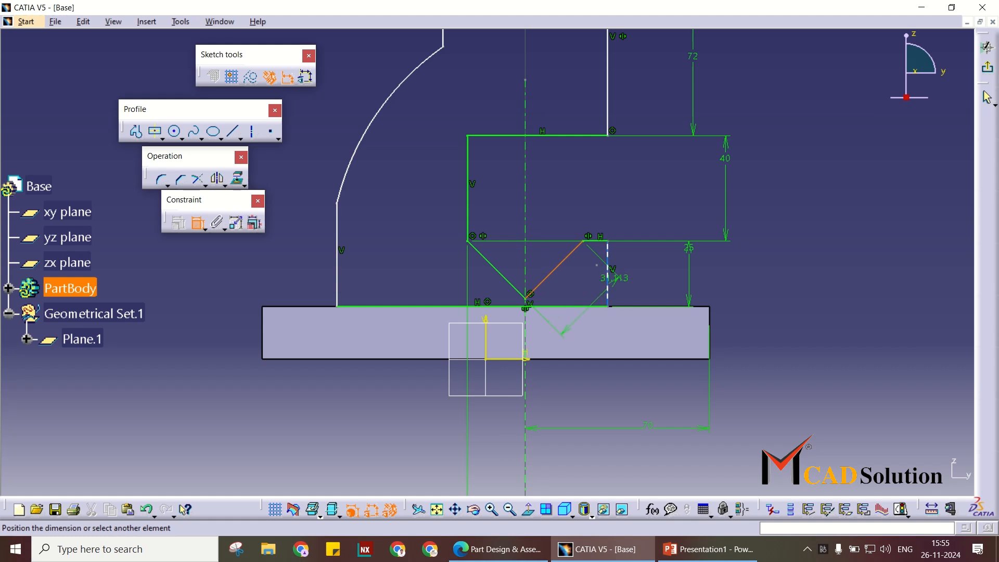
left_click(506, 279)
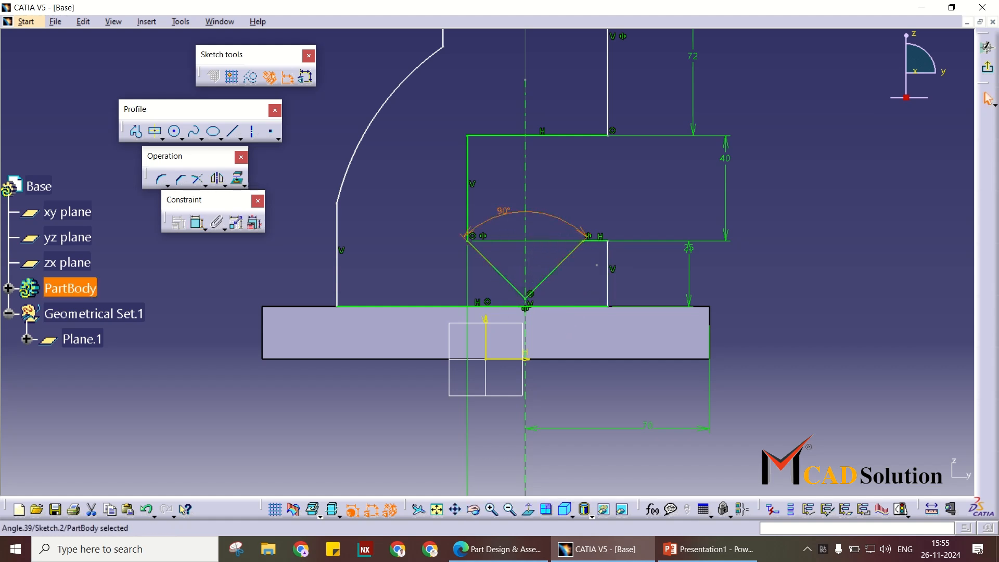
double_click(504, 211)
type("85")
key("Return")
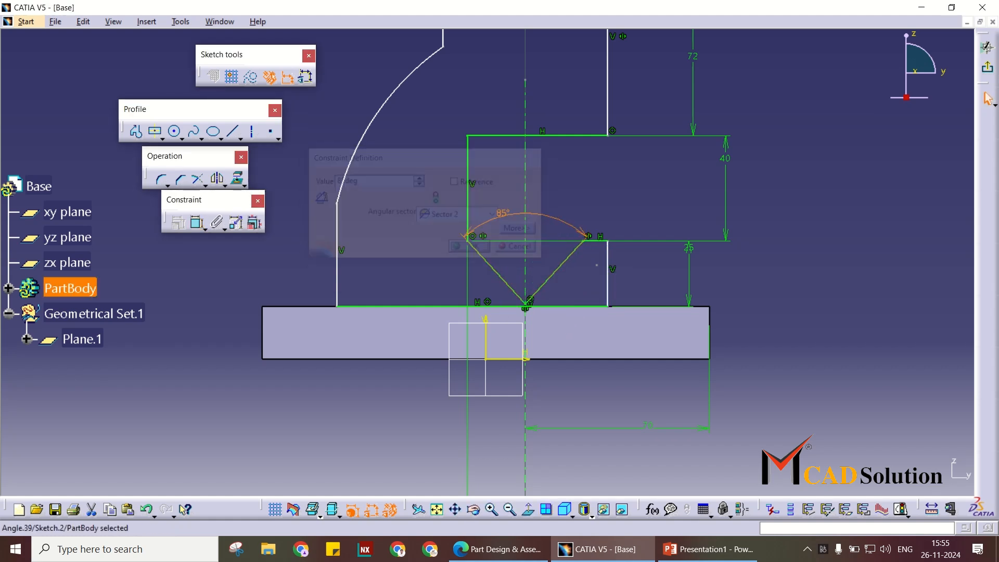
- Consult the top view in the PDF drawing and constrain the width of the head's top edge to 60 mm
middle_click_drag(573, 274, 592, 482)
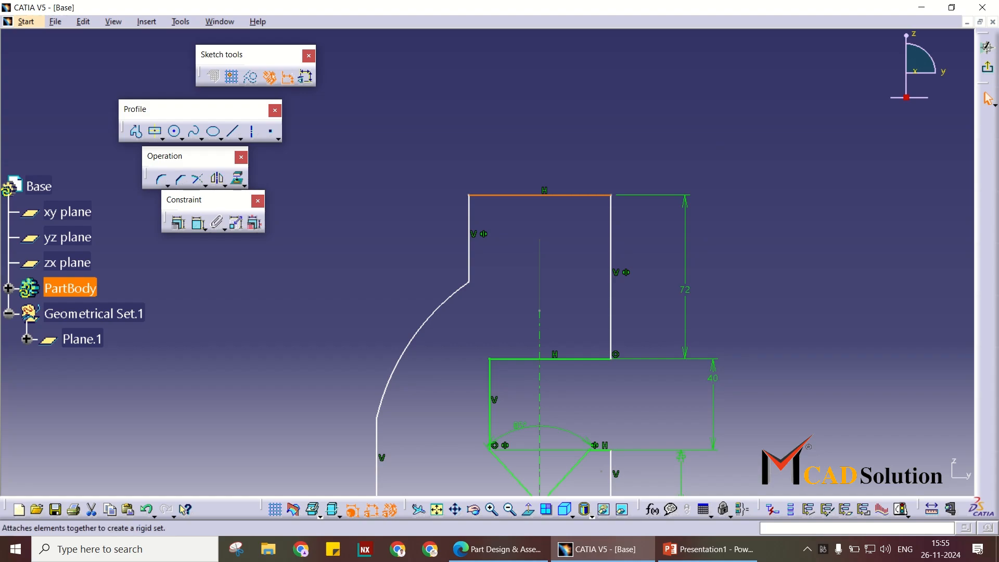
key("Escape")
key("alt+Tab")
scroll(513, 305, "up", 5)
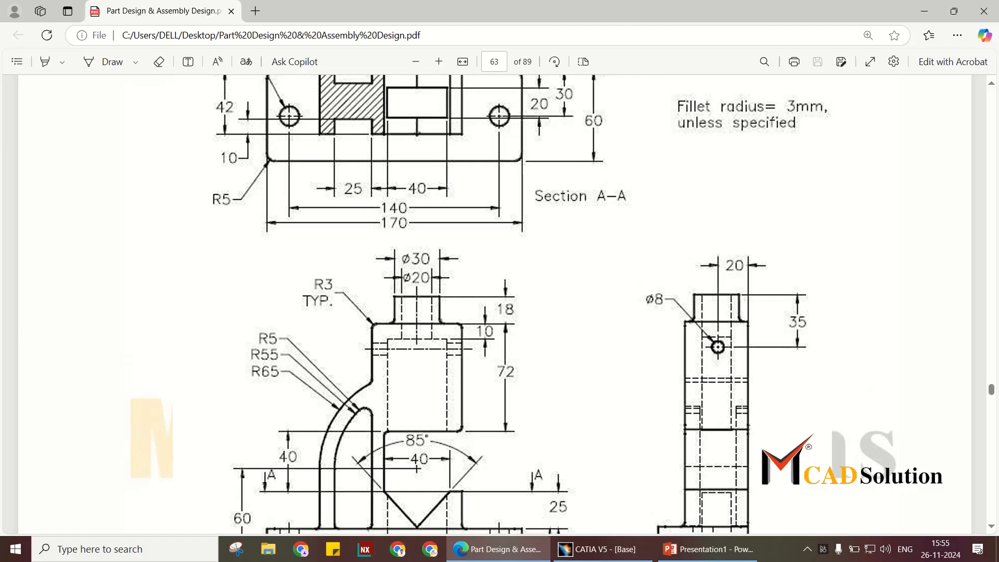
key("alt+Tab")
left_click(197, 223)
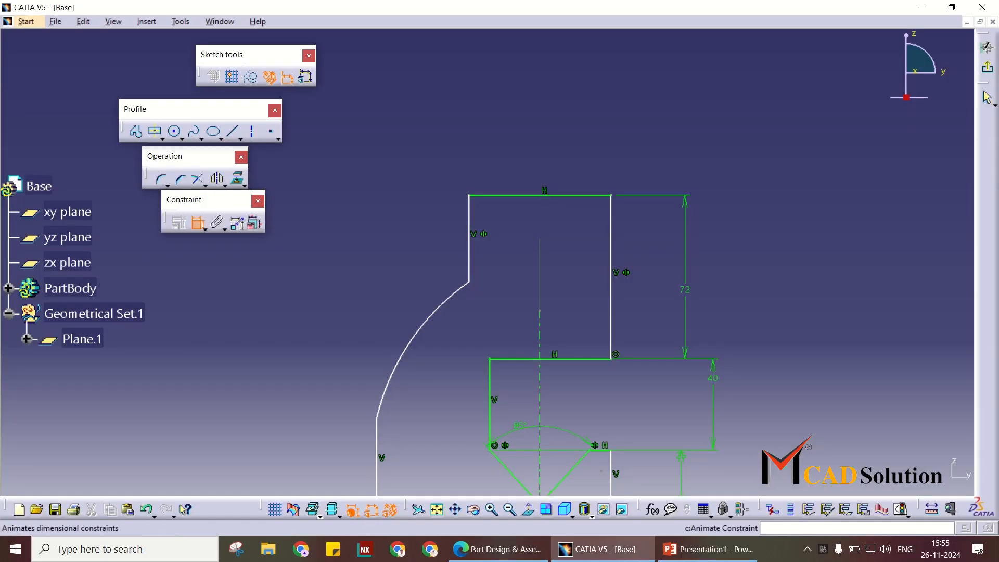
left_click(504, 196)
left_click(504, 142)
double_click(504, 141)
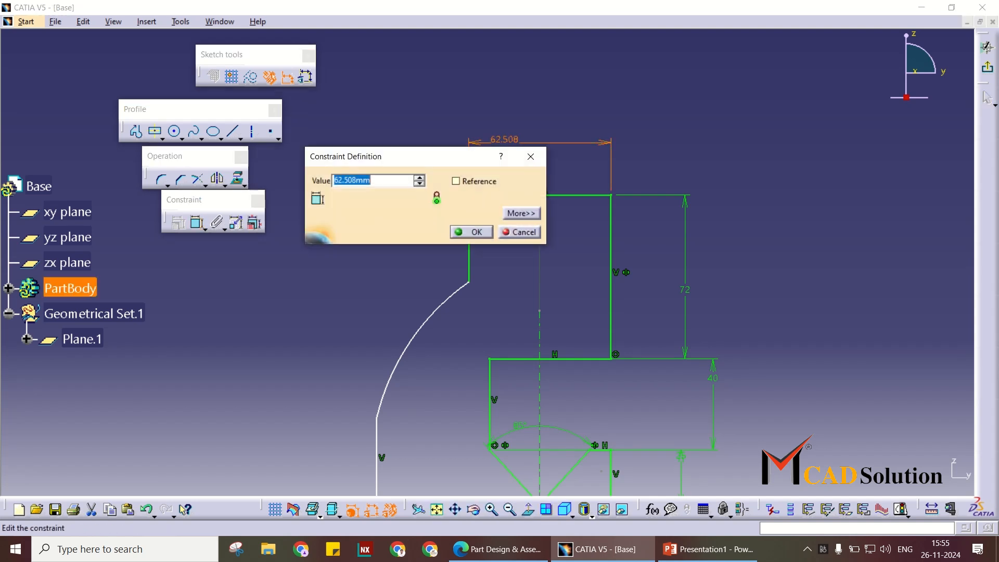
type("60")
key("Return")
- Check the front view in the PDF drawing and make the back arc tangent to the lower rear edge
middle_click_drag(488, 249, 483, 140)
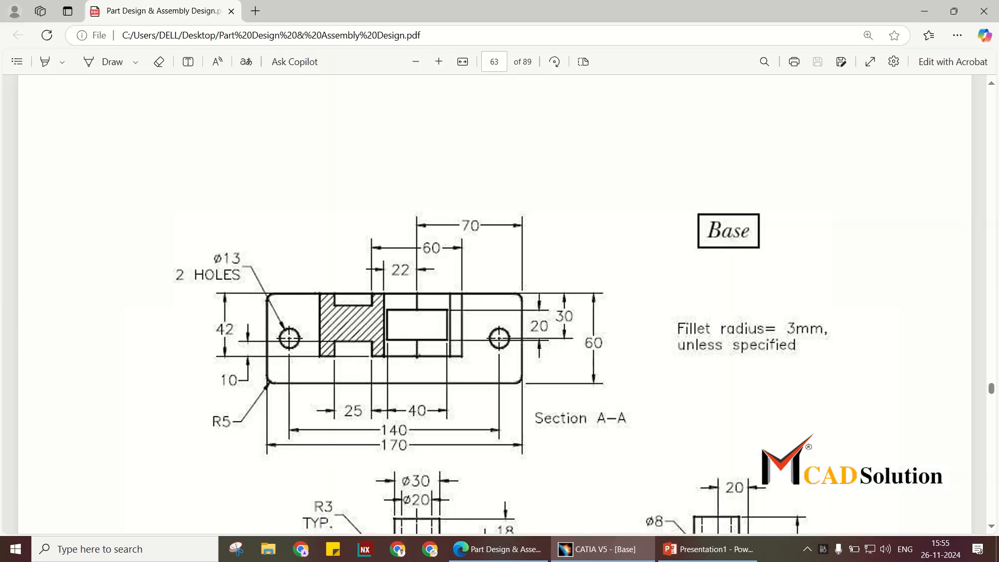
left_click(497, 549)
scroll(495, 305, "down", 5)
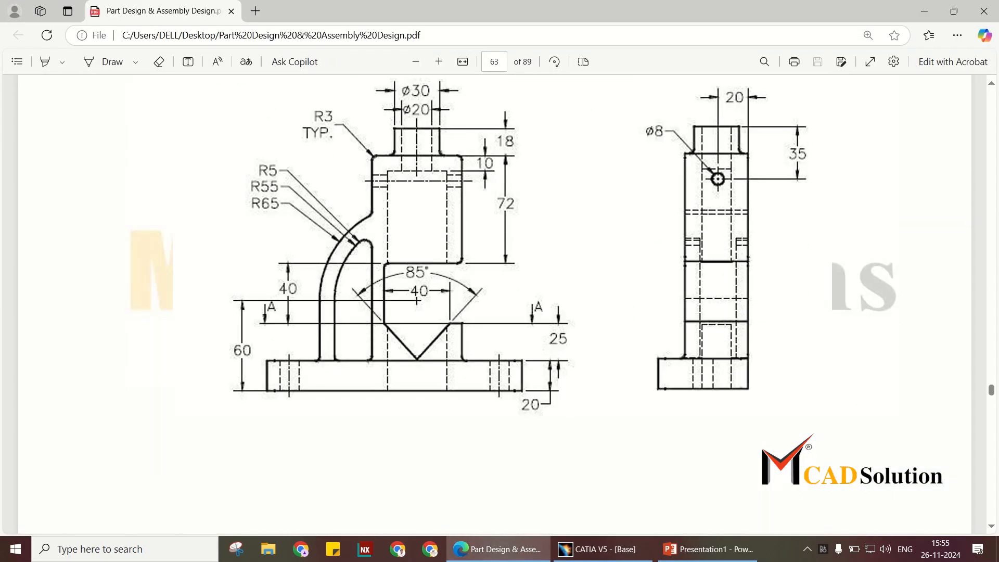
key("alt+Tab")
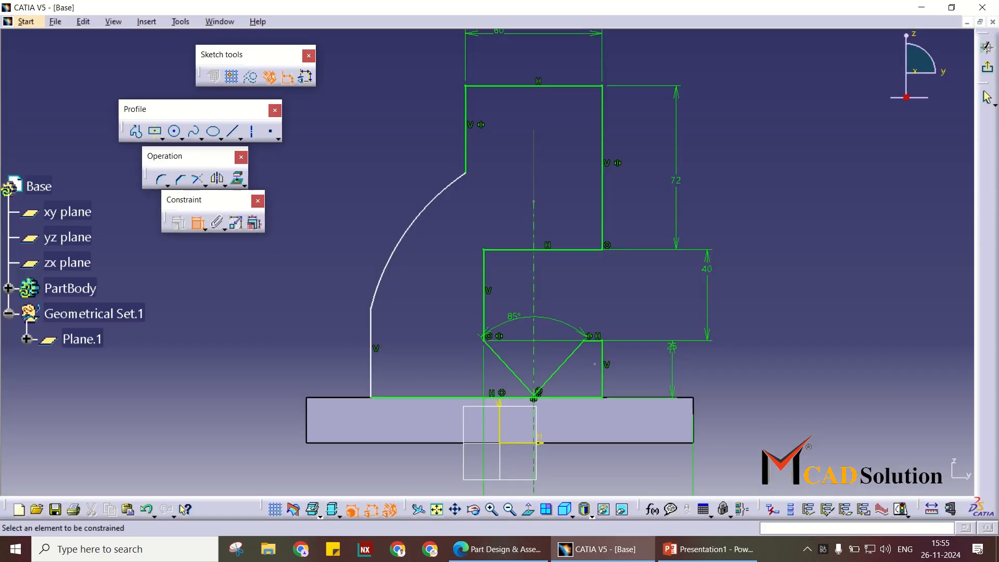
left_click(371, 354)
left_click(417, 219)
right_click(340, 207)
left_click(375, 265)
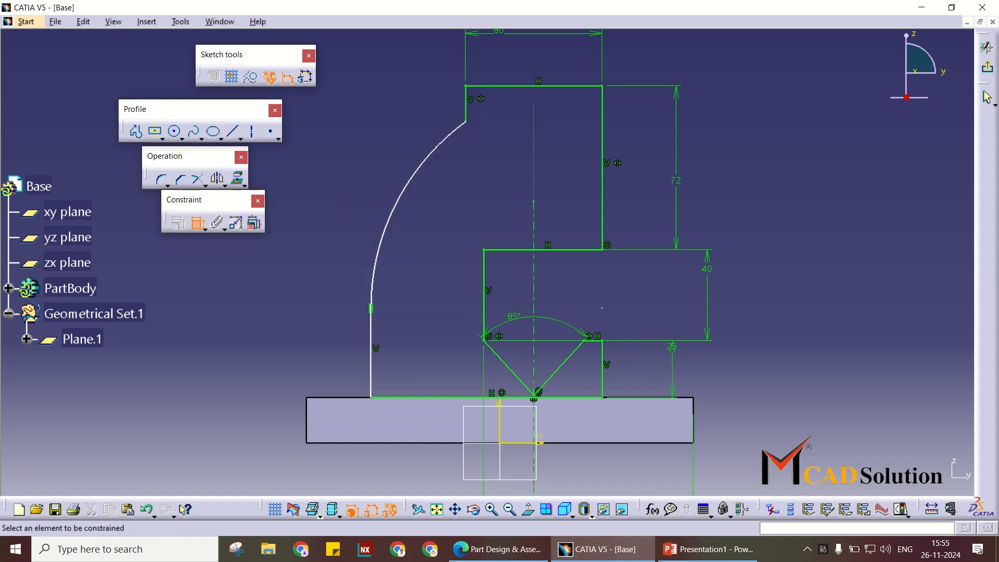
- Make the back arc's centre point coincident with the vertical axis
left_click(197, 223)
left_click(389, 211)
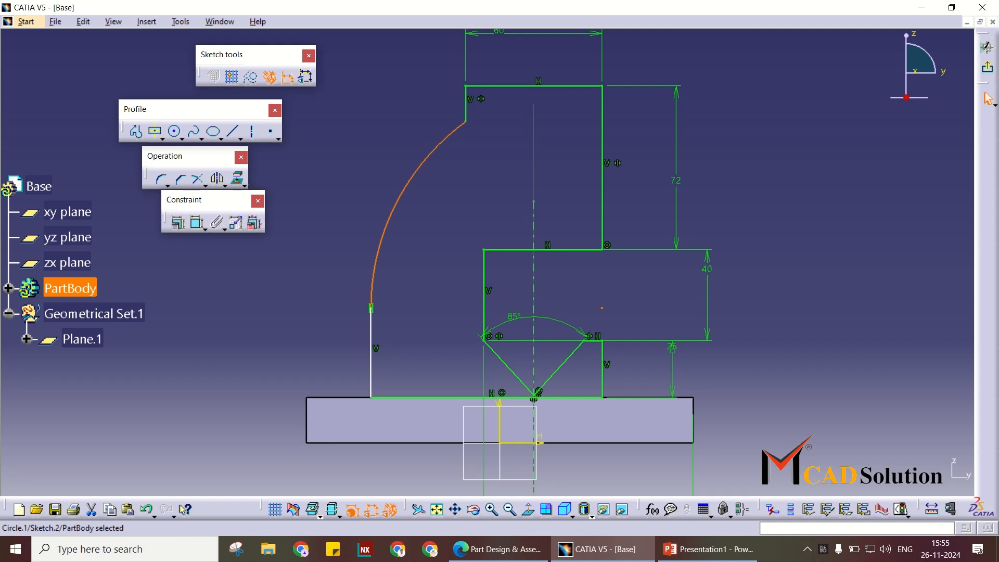
left_click(333, 218)
left_click(197, 222)
left_click(603, 308)
left_click(534, 229)
right_click(526, 197)
left_click(562, 285)
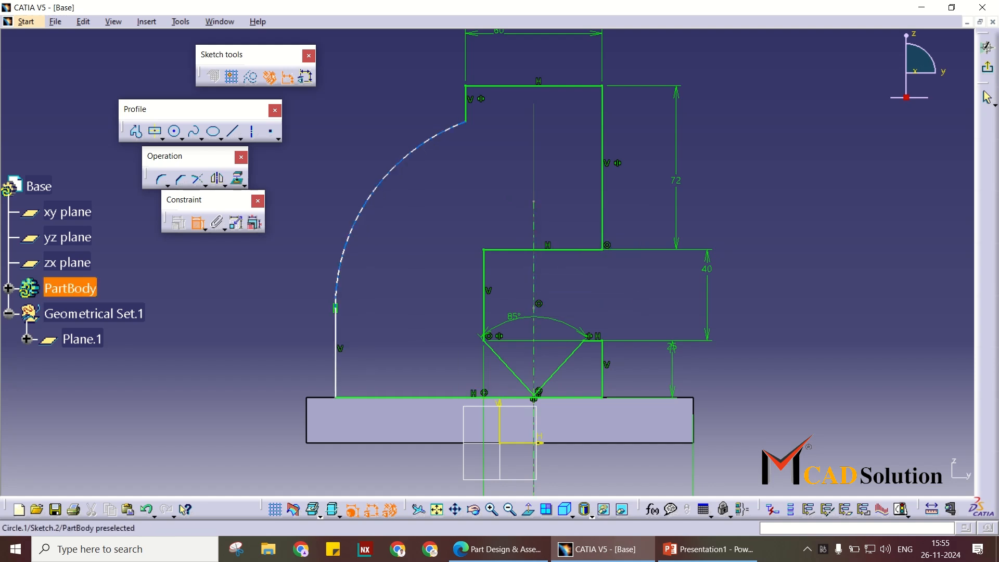
- Constrain the back arc's radius to 65 mm
left_click(388, 174)
left_click(356, 141)
double_click(357, 141)
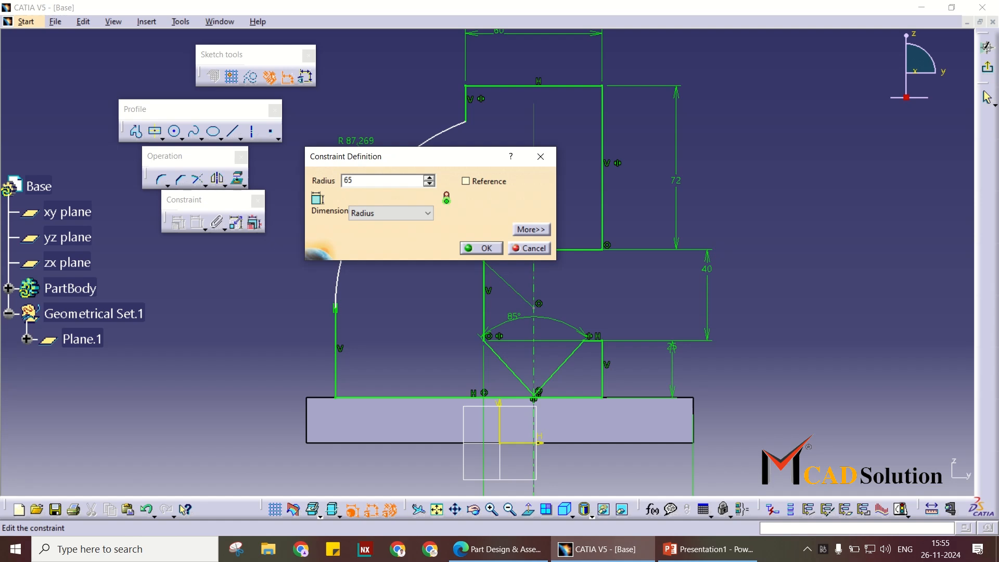
type("65")
key("Return")
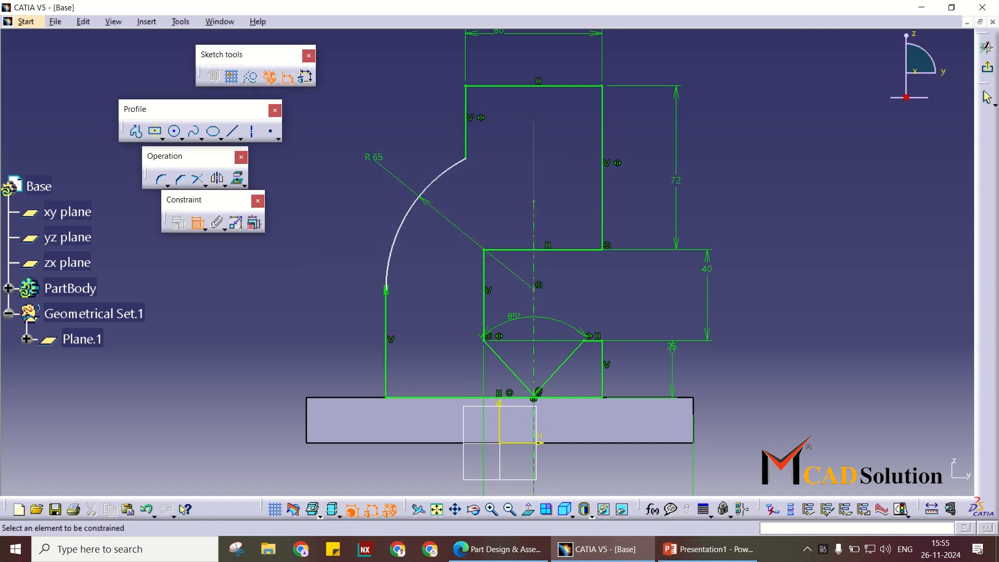
- Constrain the back arc's centre to a height of 60 mm above the base block's bottom edge
left_click(375, 443)
left_click(267, 391)
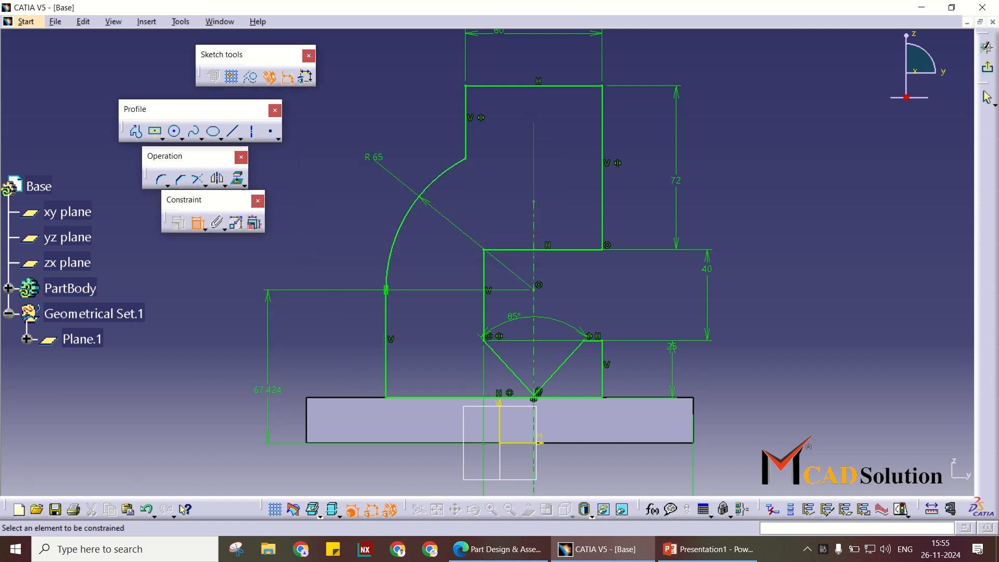
double_click(267, 391)
type("60")
key("Return")
left_click(477, 231)
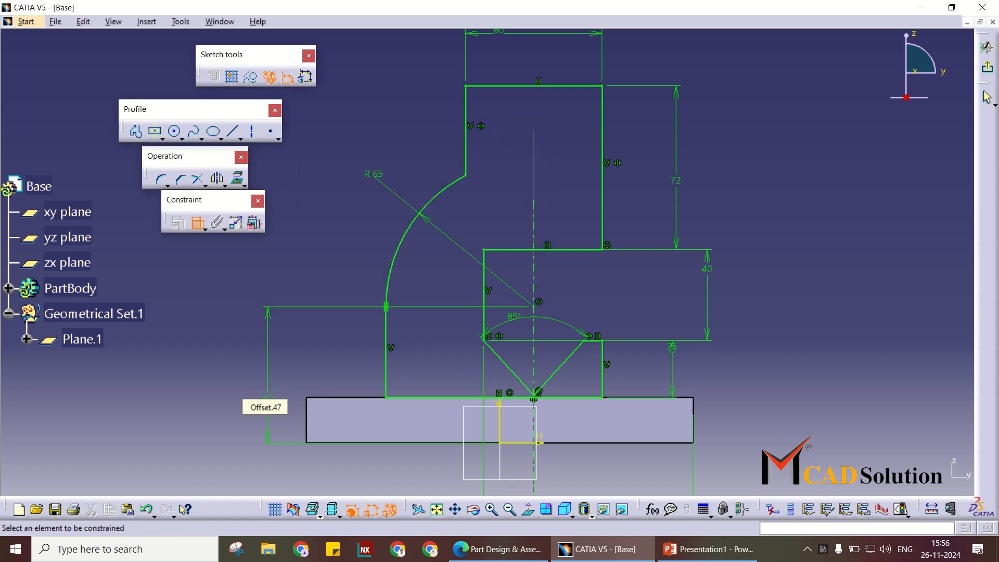
left_click(198, 223)
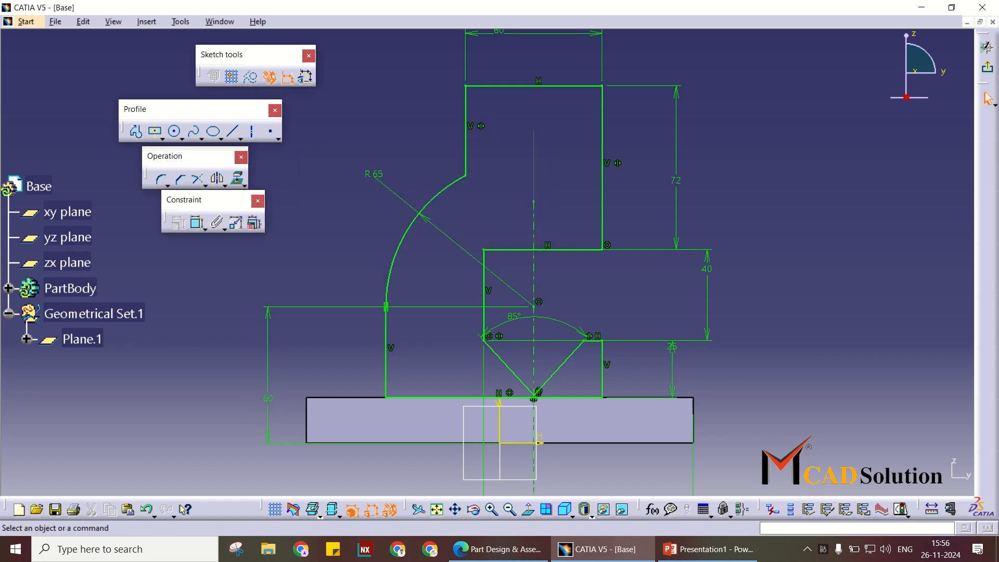
mouse_move(487, 262)
middle_mouse_down("ctrl")
mouse_move(487, 253)
mouse_move(496, 335)
middle_mouse_up("ctrl")
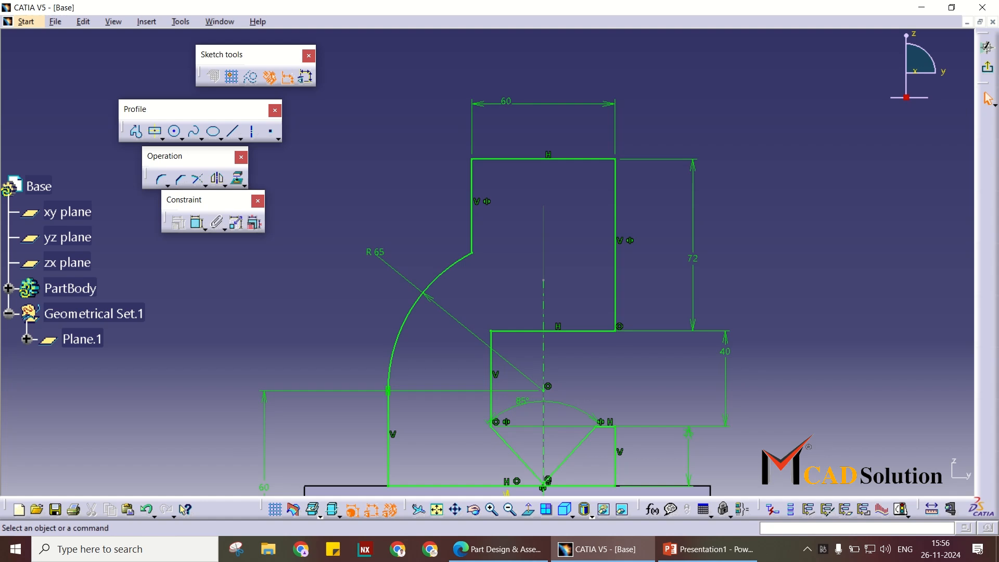
- Exit the sketch and pad the body profile up to plane, using the base block's rear face as the limit
left_click(987, 46)
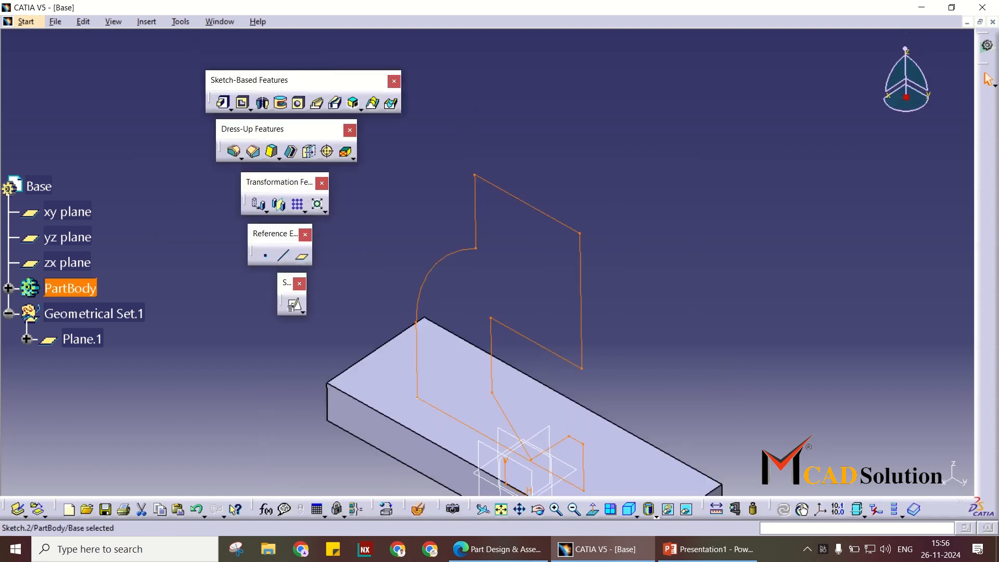
left_click(224, 103)
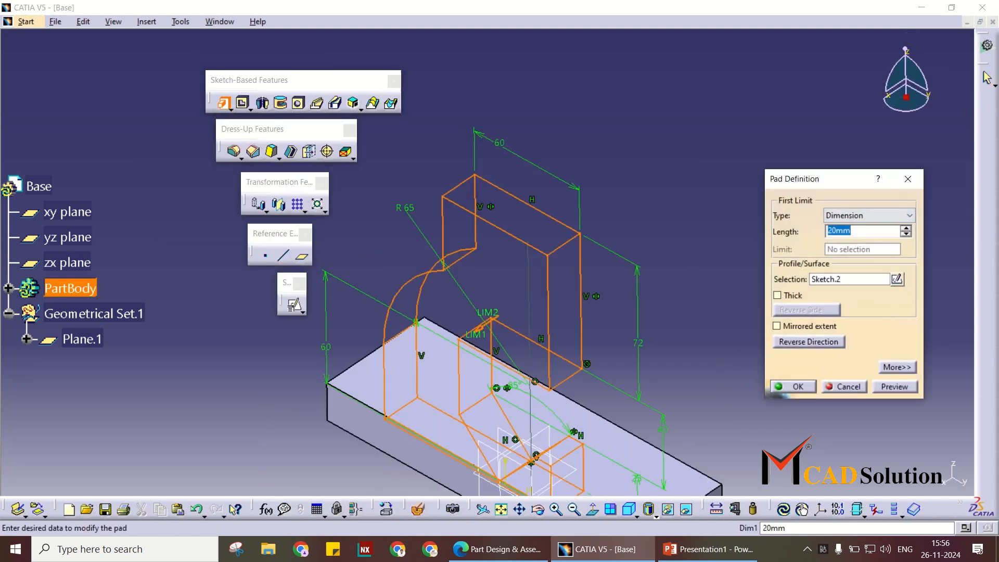
left_click(910, 215)
left_click(847, 258)
mouse_move(614, 405)
middle_mouse_down()
mouse_move(542, 448)
mouse_move(461, 235)
mouse_move(463, 246)
middle_mouse_up()
left_click(463, 246)
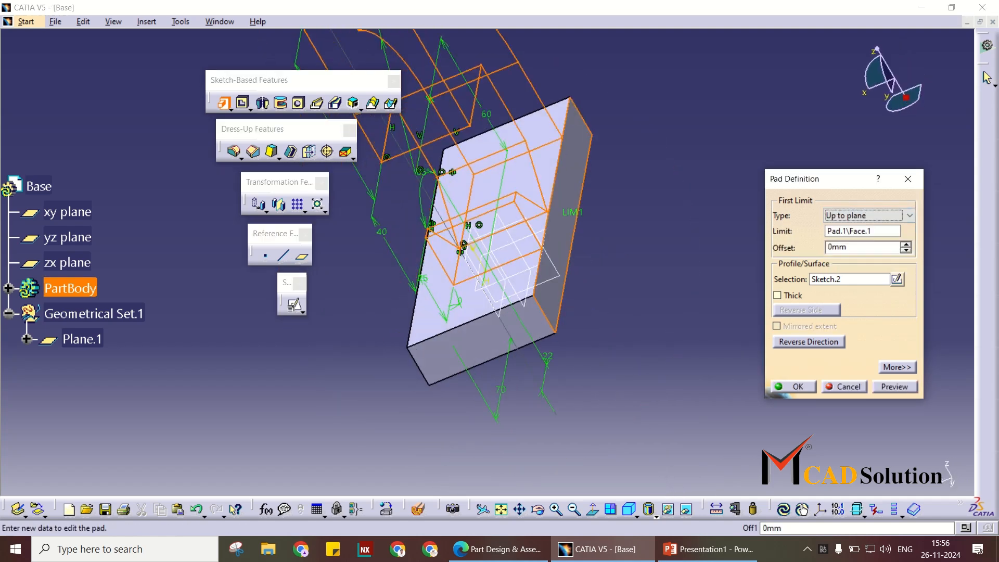
left_click(794, 387)
- Check the PDF drawing's views and open a positioned sketch on the head's top face with H reversed and the axes swapped
mouse_move(458, 291)
middle_mouse_down()
mouse_move(510, 260)
mouse_move(500, 359)
mouse_move(452, 362)
mouse_move(489, 205)
mouse_move(481, 250)
mouse_move(448, 284)
middle_mouse_up()
key("alt+Tab")
scroll(495, 305, "up", 5)
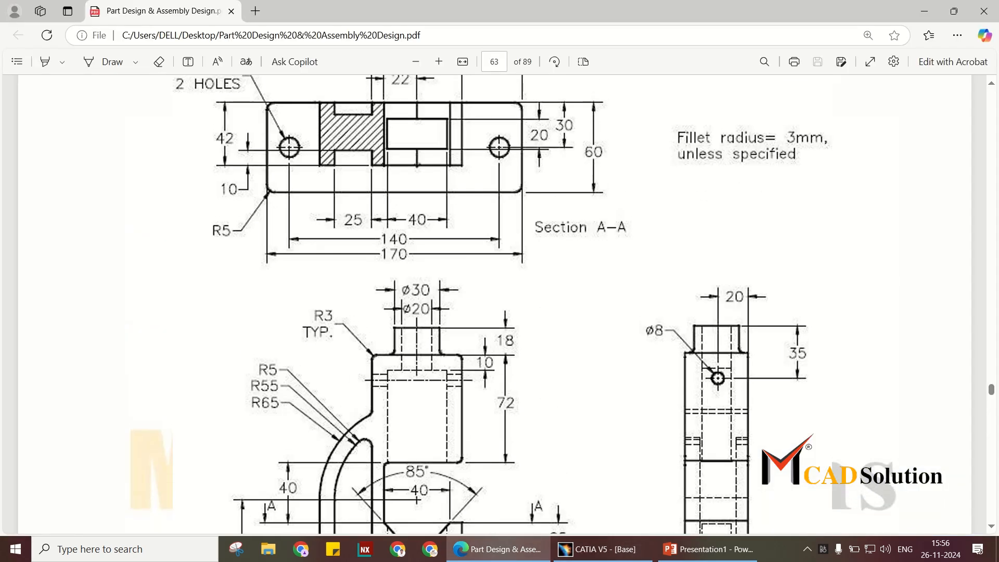
key("alt+Tab")
left_click(296, 306)
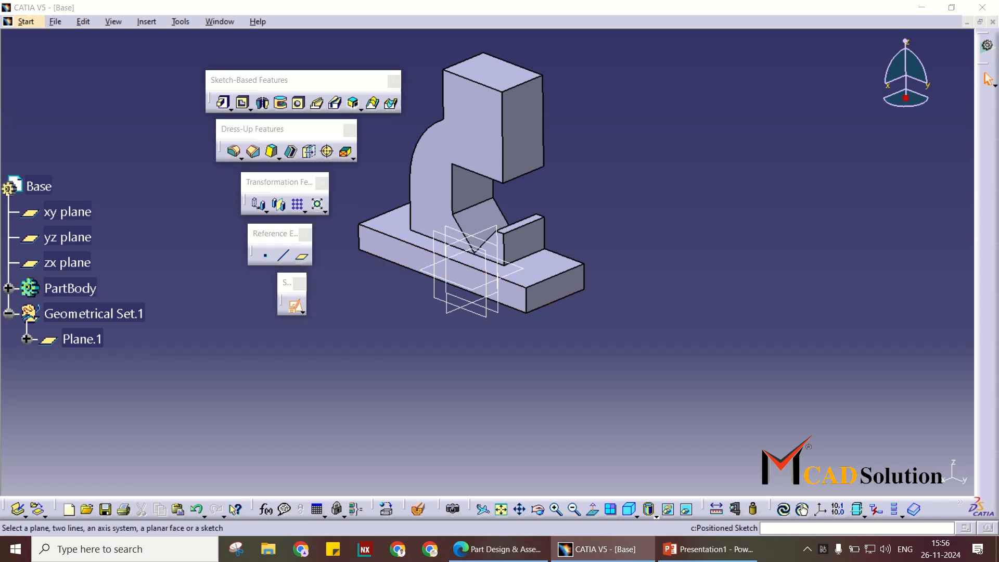
left_click(492, 73)
middle_click_drag(492, 73, 504, 283)
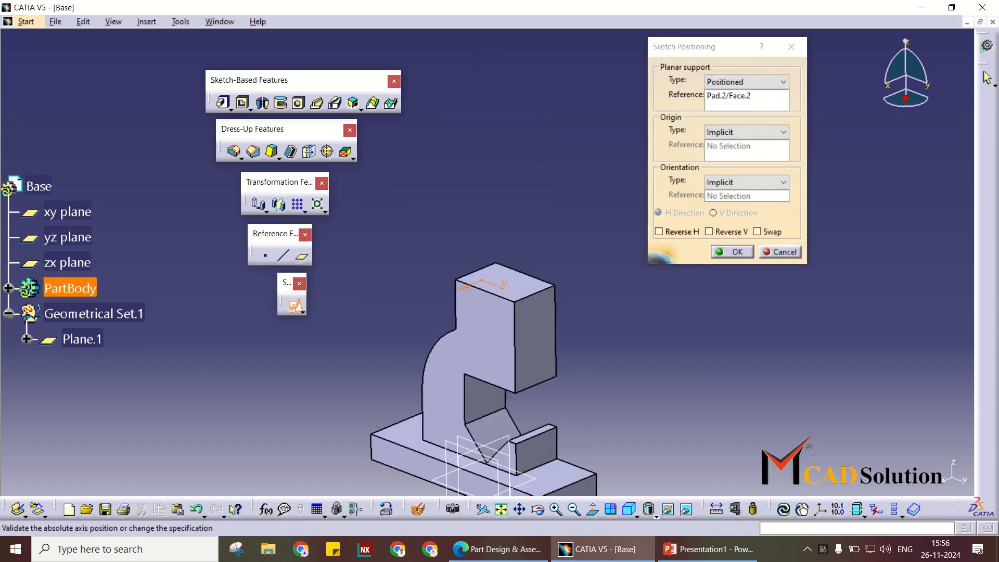
left_click(674, 232)
left_click(733, 252)
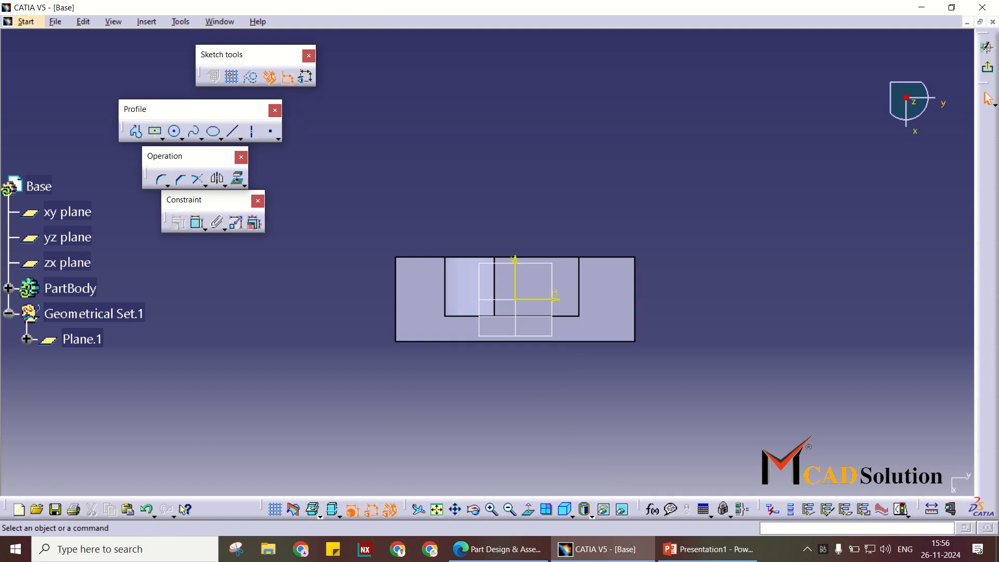
- Draw a circle about 27 mm in diameter on the head's top face
left_click(547, 284)
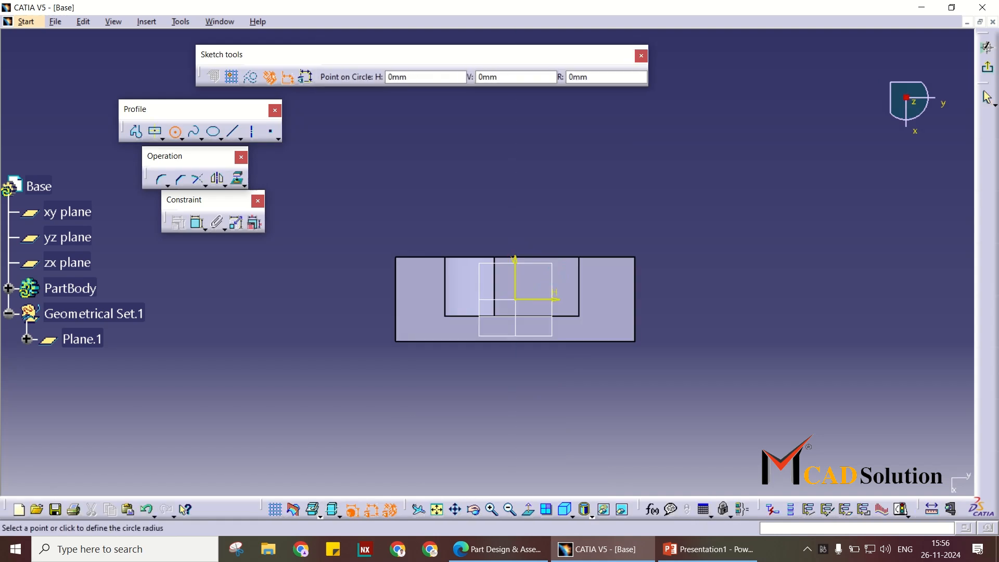
left_click(565, 289)
middle_click_drag(579, 172, 578, 114)
- Constrain the circle's centre to 70 mm from the base block's right end edge
left_click(197, 223)
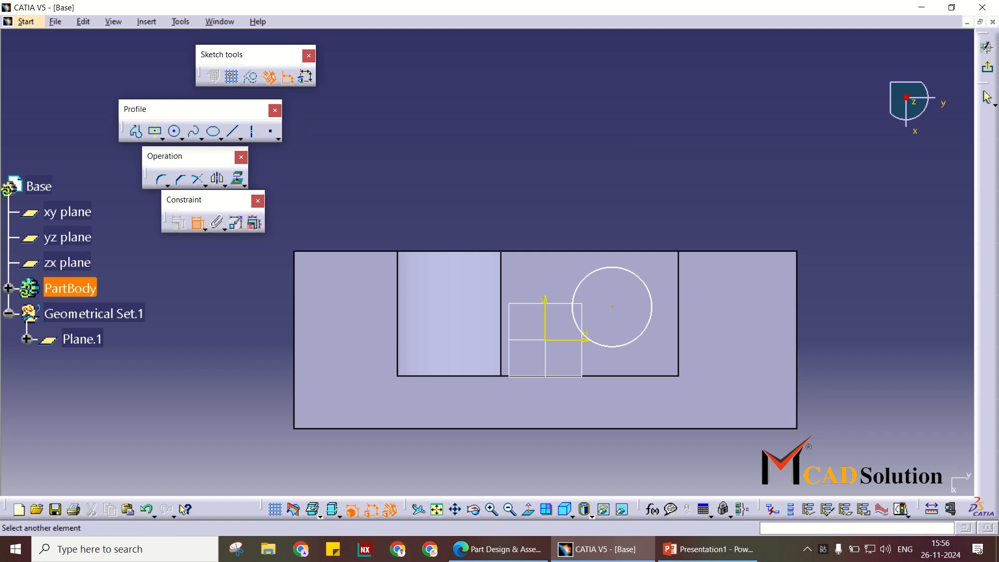
double_click(727, 164)
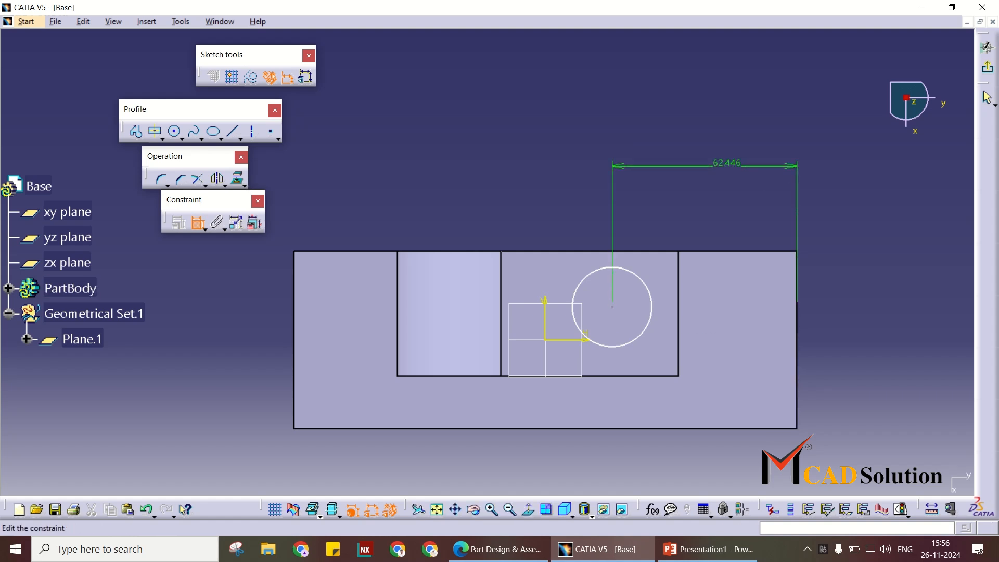
type("70")
key("Return")
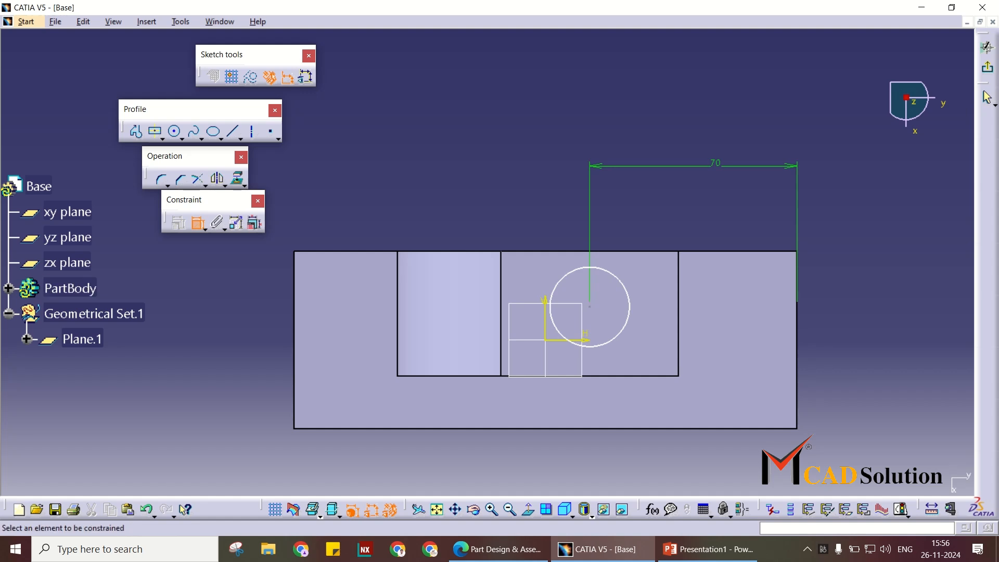
- Constrain the circle's centre to 21 mm from the body's rear edge, entering half of 42
left_click(604, 251)
left_click(880, 278)
double_click(881, 279)
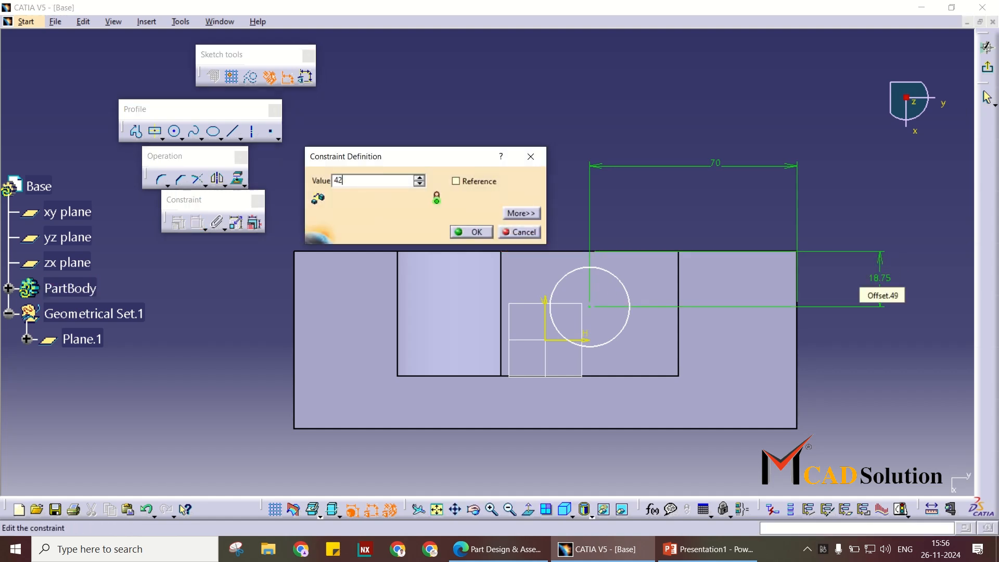
key("Return")
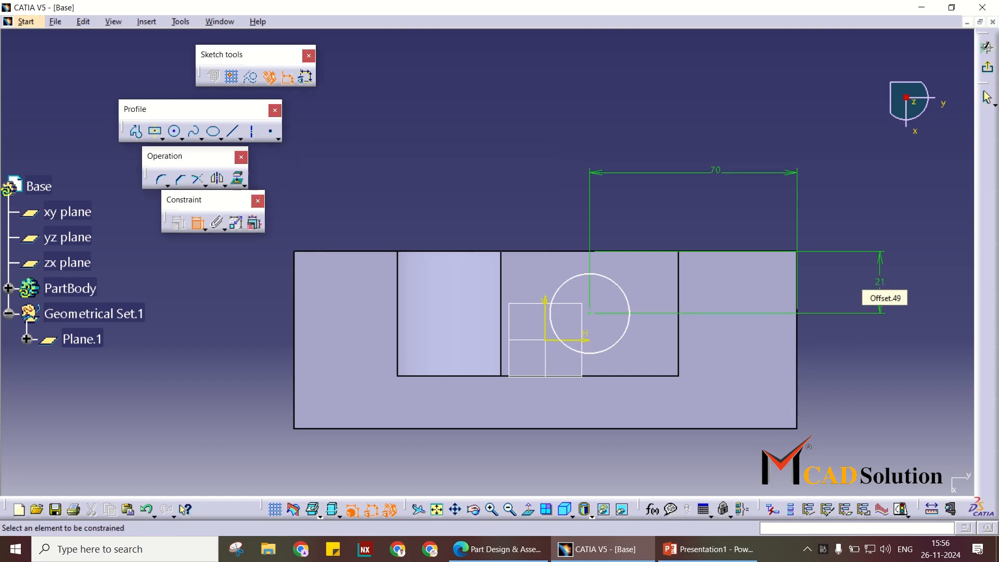
- Check the boss diameter in the PDF drawing and constrain the circle's diameter to 30 mm
left_click(598, 352)
left_click(585, 455)
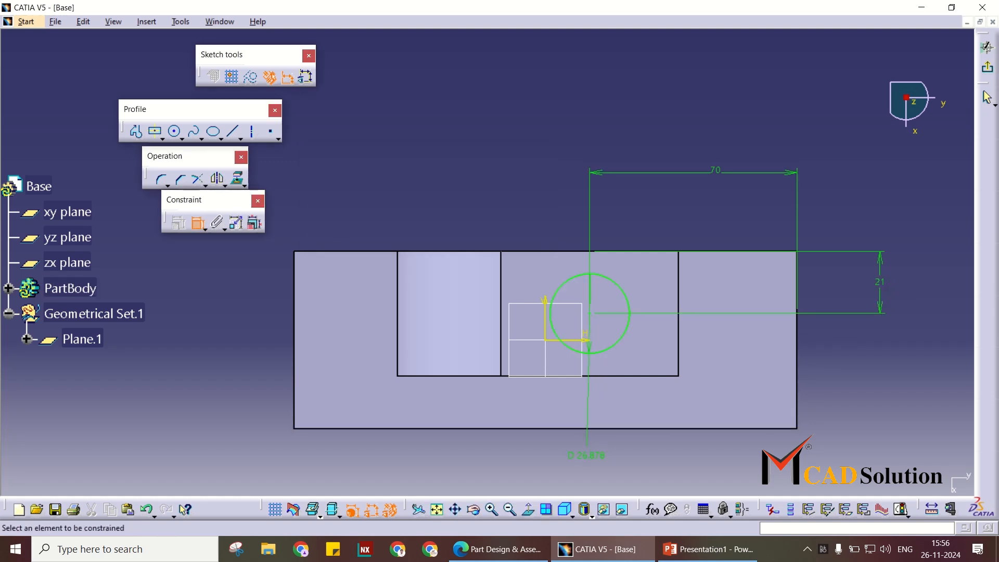
key("alt+Tab")
scroll(480, 323, "down", 2)
key("alt+Tab")
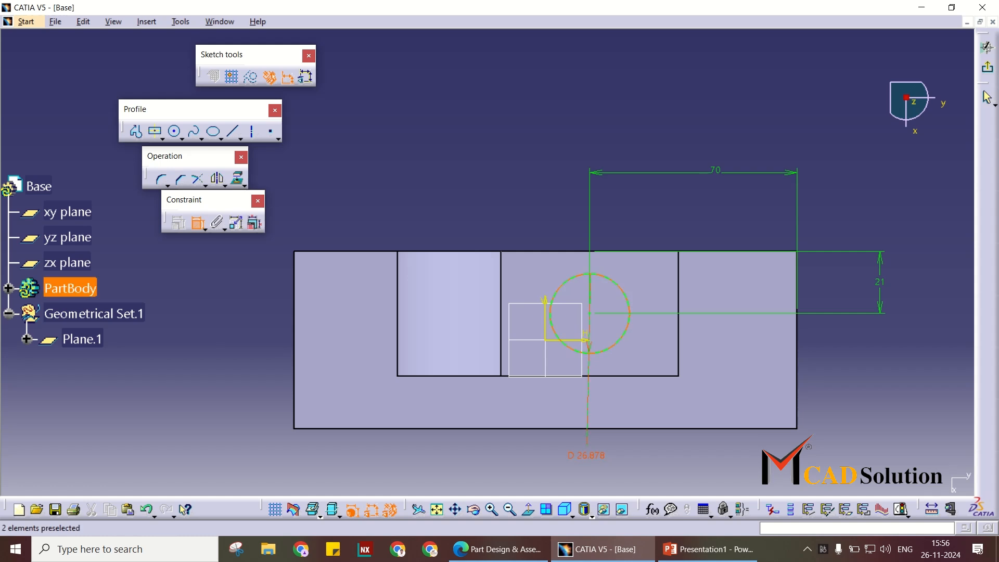
double_click(586, 456)
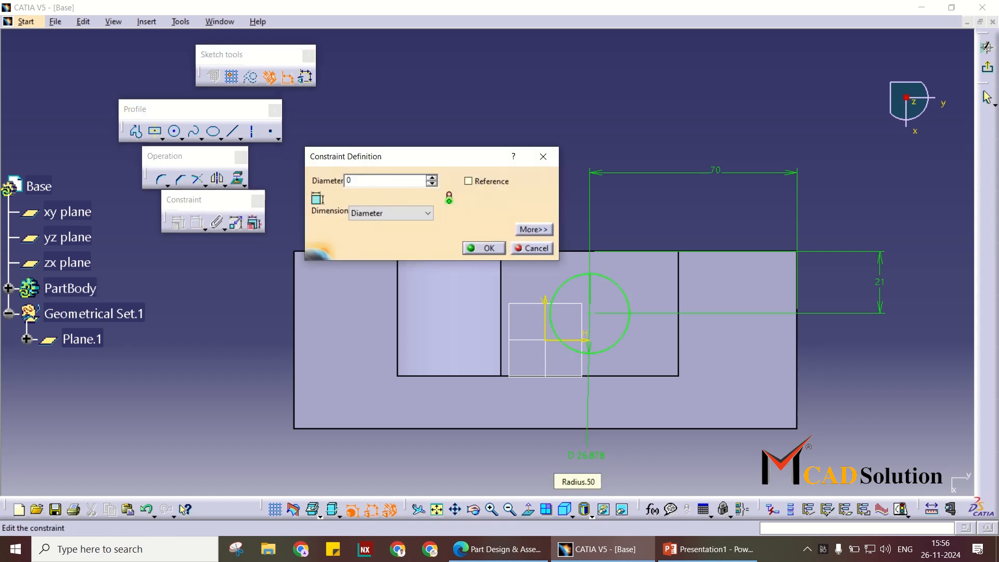
type("30mm")
key("Return")
- Exit the sketch and pad the circle 18 mm to form the boss on the head
left_click(988, 67)
left_click(224, 103)
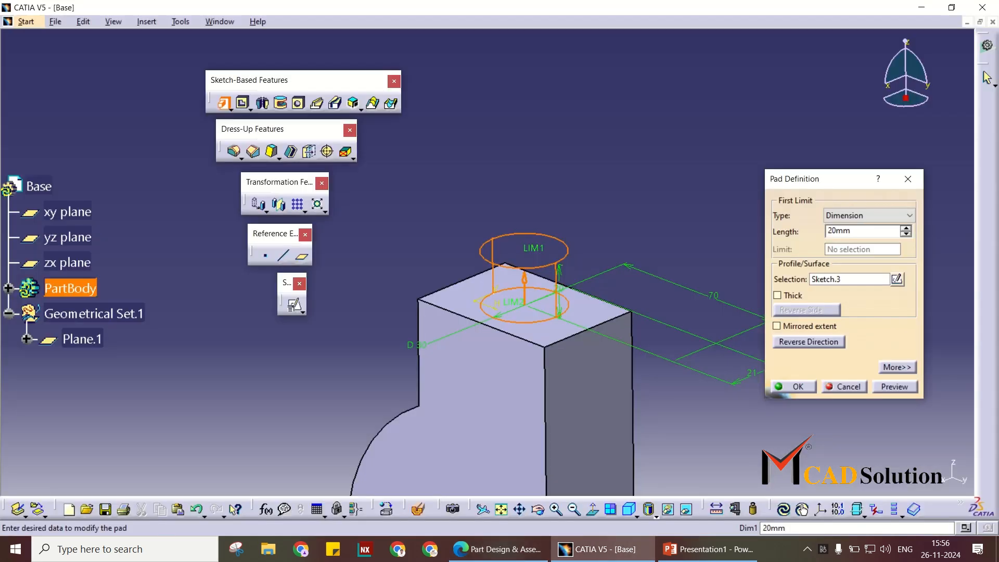
left_click(854, 231)
key("Return")
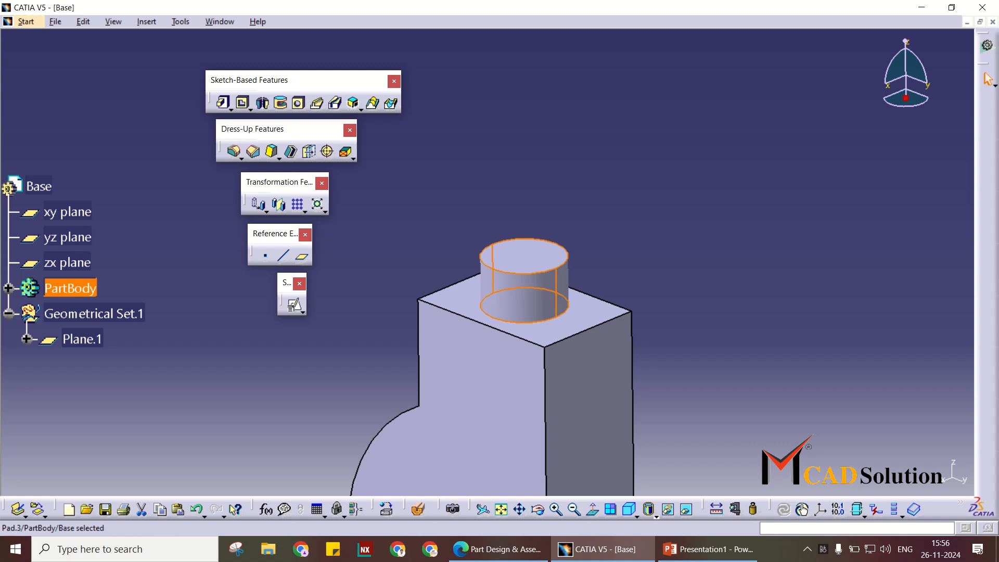
left_click(852, 235)
middle_click_drag(852, 235, 849, 183)
scroll(849, 182, "up", 1)
- Examine the PDF drawing's section and front views for the rectangular cavity, and compare them with the model's underside
key("alt+Tab")
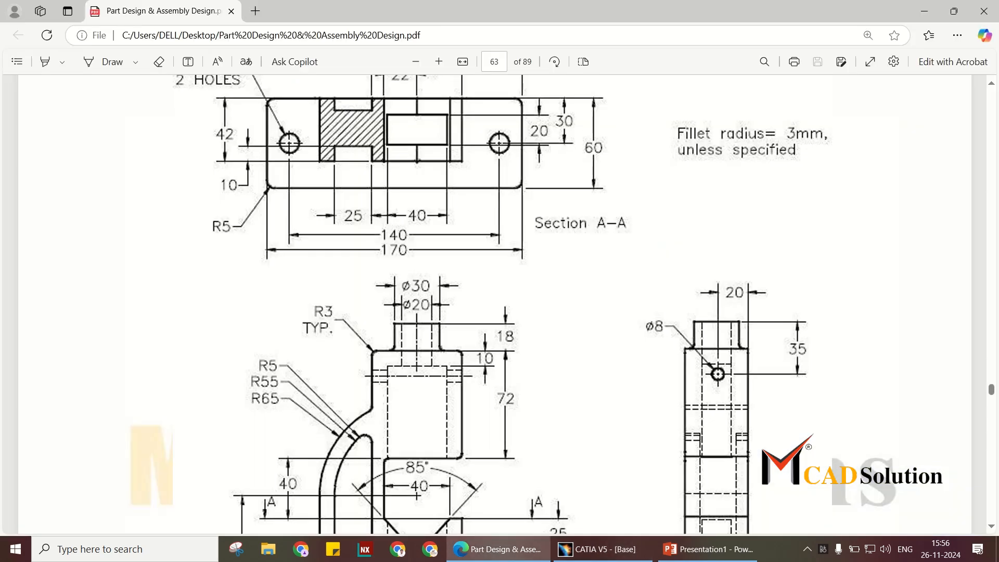
scroll(494, 305, "down", 2)
key("alt+Tab")
middle_click_drag(497, 219, 487, 302, "ctrl")
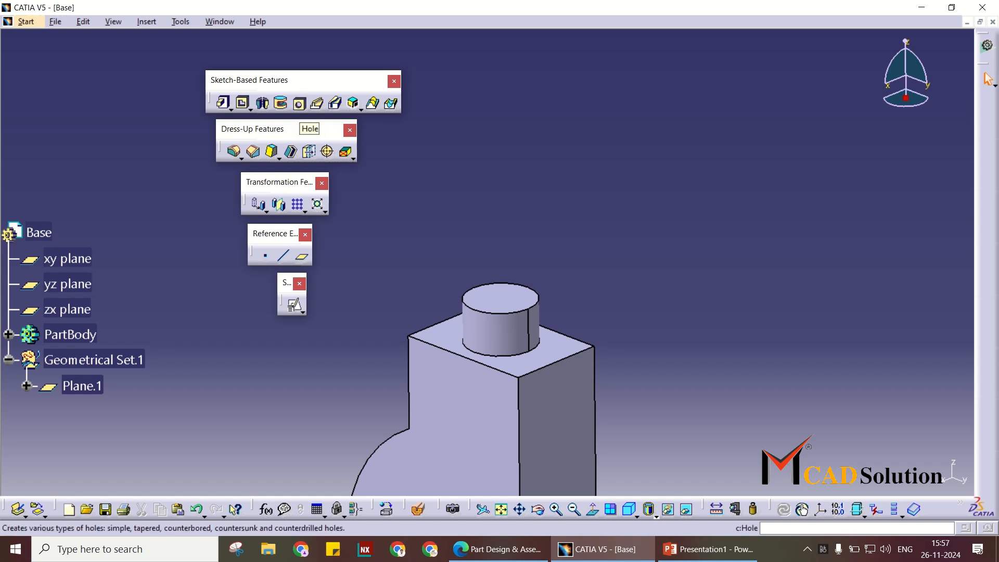
scroll(443, 208, "up", 1)
mouse_move(442, 208)
middle_mouse_down("ctrl")
mouse_move(443, 291)
mouse_move(458, 127)
middle_mouse_up("ctrl")
key("alt+Tab")
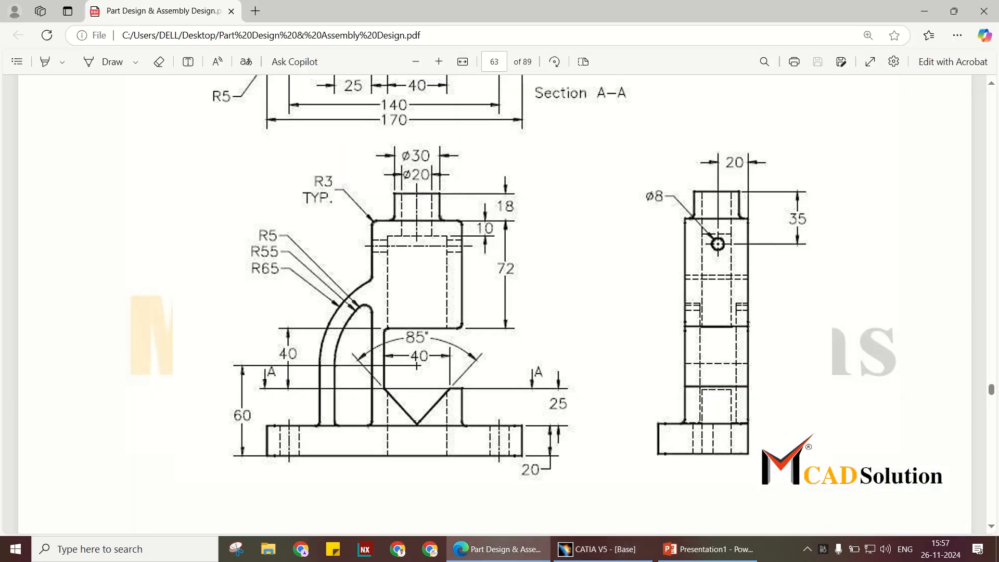
scroll(500, 304, "up", 3)
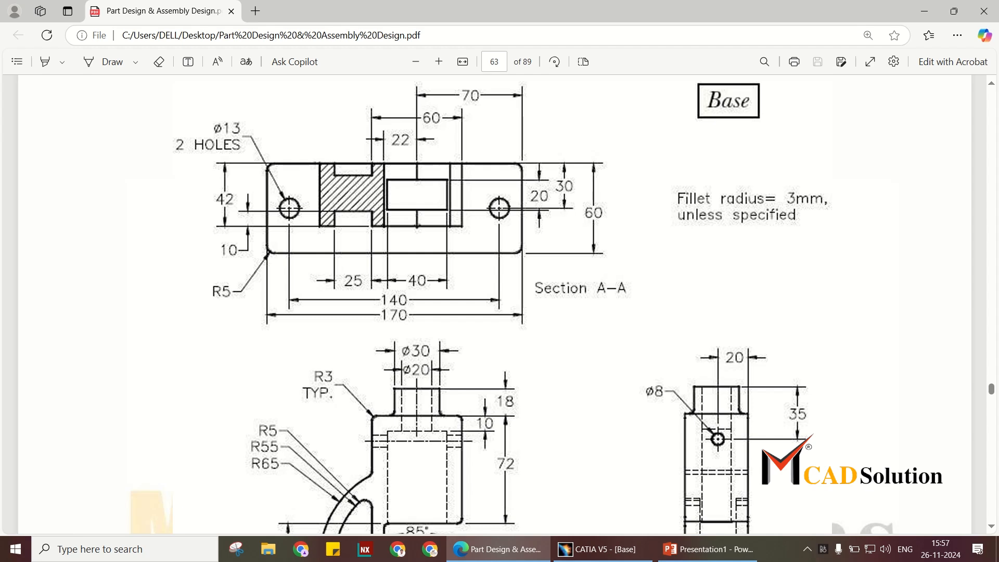
key("alt+Tab")
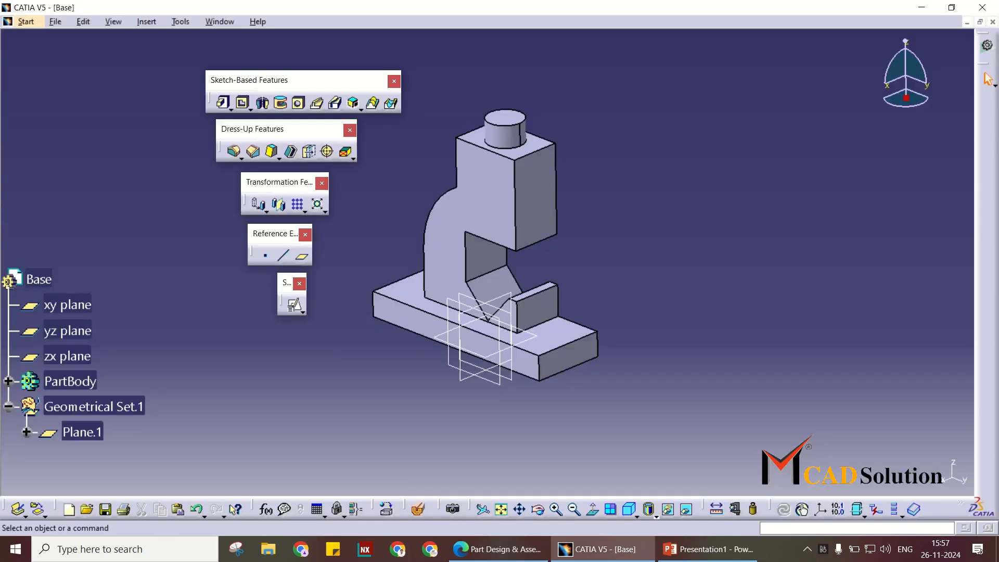
middle_click_drag(468, 260, 507, 203)
middle_click_drag(508, 203, 507, 156, "ctrl")
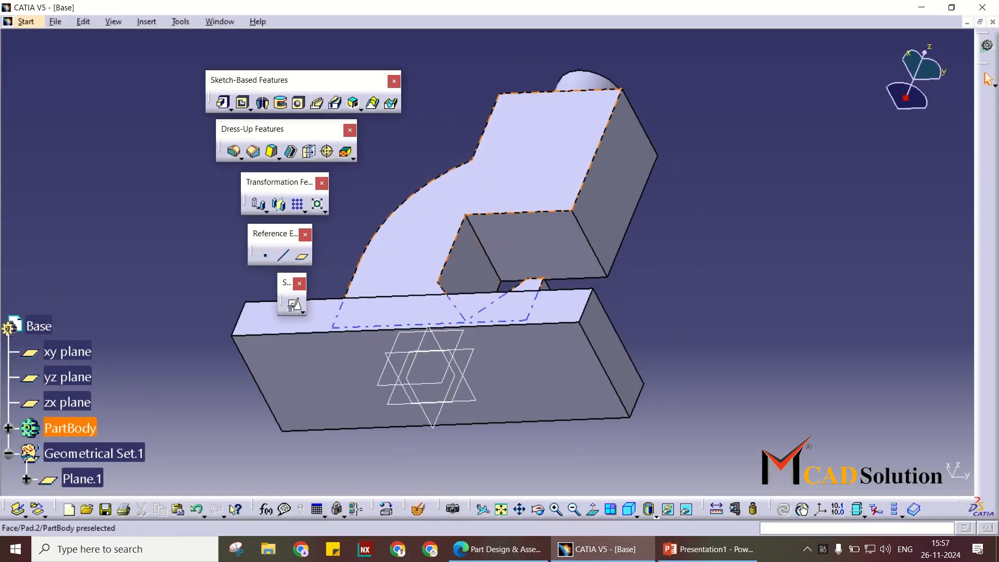
- Open a positioned sketch on the base block's bottom face with V reversed
left_click(294, 305)
left_click(323, 370)
middle_click_drag(479, 281, 473, 260)
scroll(466, 240, "up", 1)
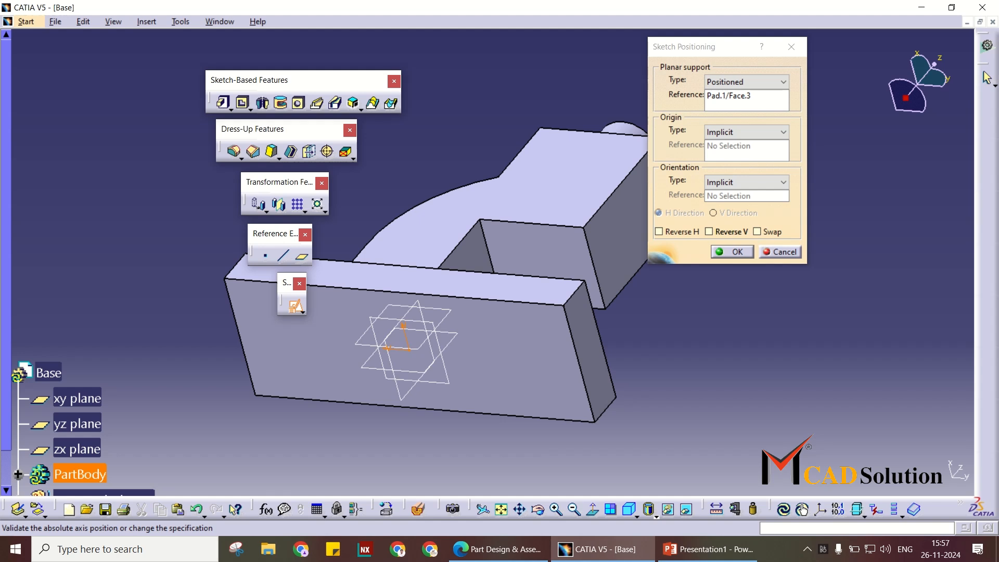
left_click(710, 232)
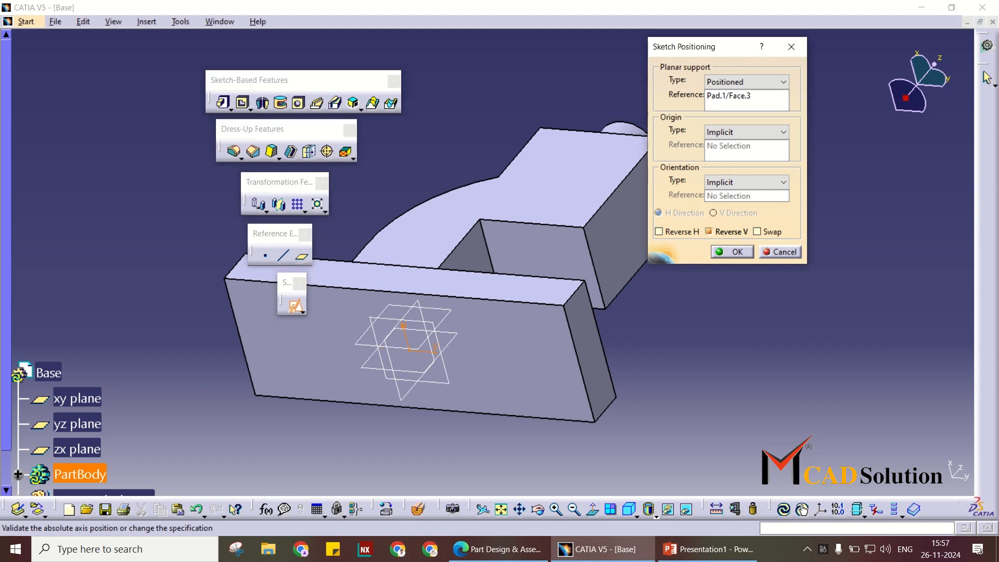
left_click(733, 252)
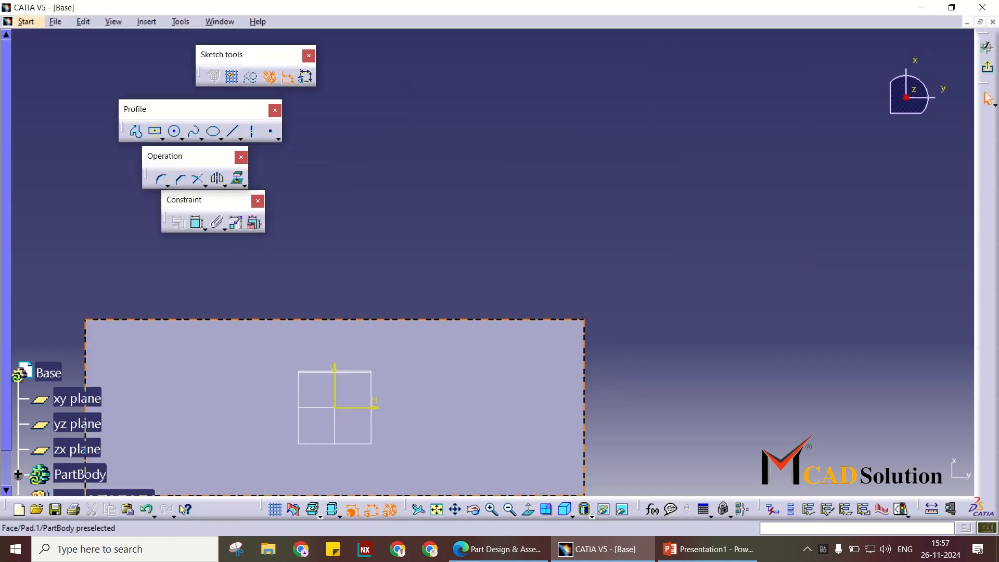
- Draw a centred rectangle about 17 mm high on the base block's bottom face
middle_click_drag(411, 385, 486, 263)
left_click(155, 131)
left_click(515, 309)
left_click(597, 335)
- Check the cavity's size in the PDF drawing and constrain the rectangle's height to 20 mm
key("alt+Tab")
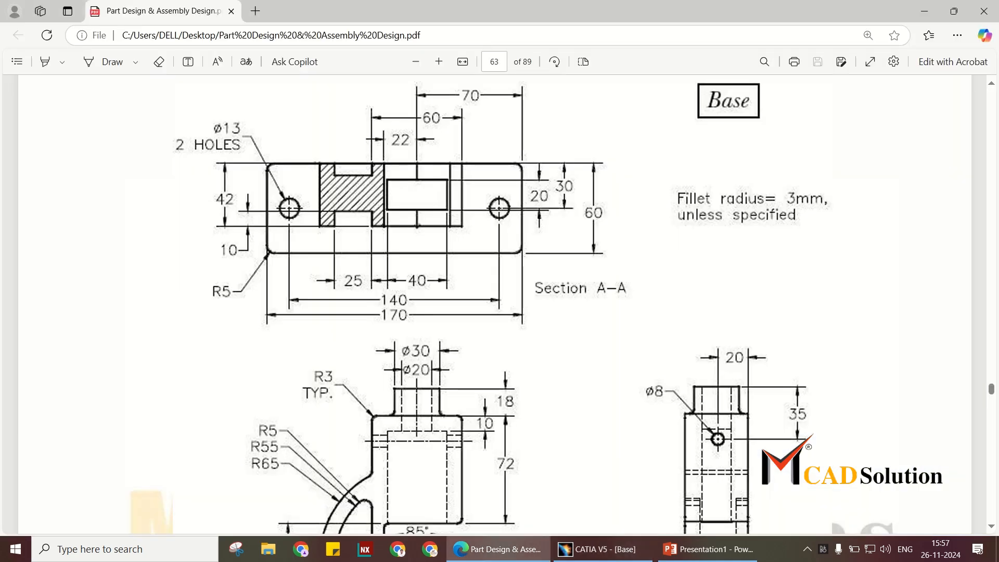
scroll(510, 304, "down", 2)
key("alt+Tab")
key("alt+Tab")
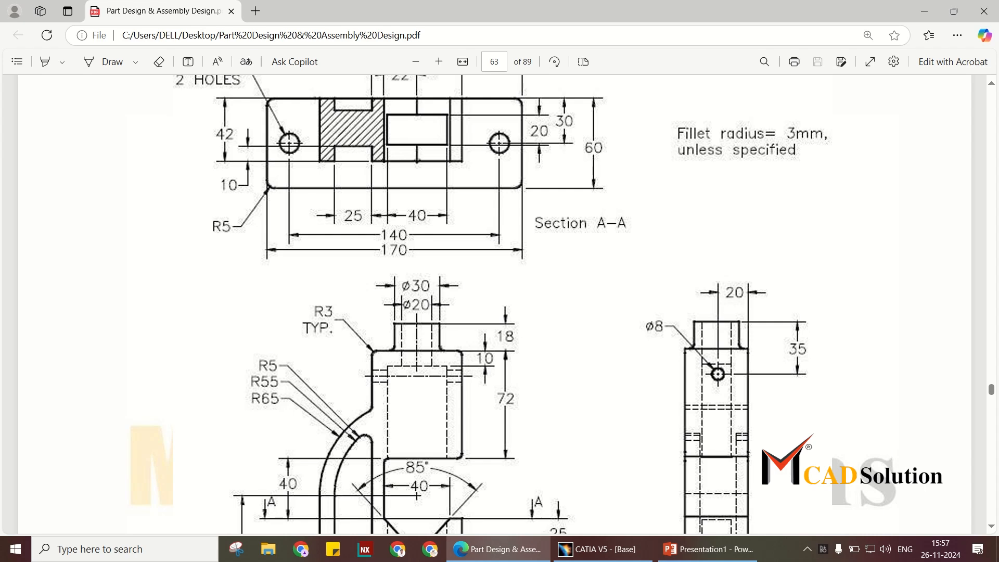
key("alt+Tab")
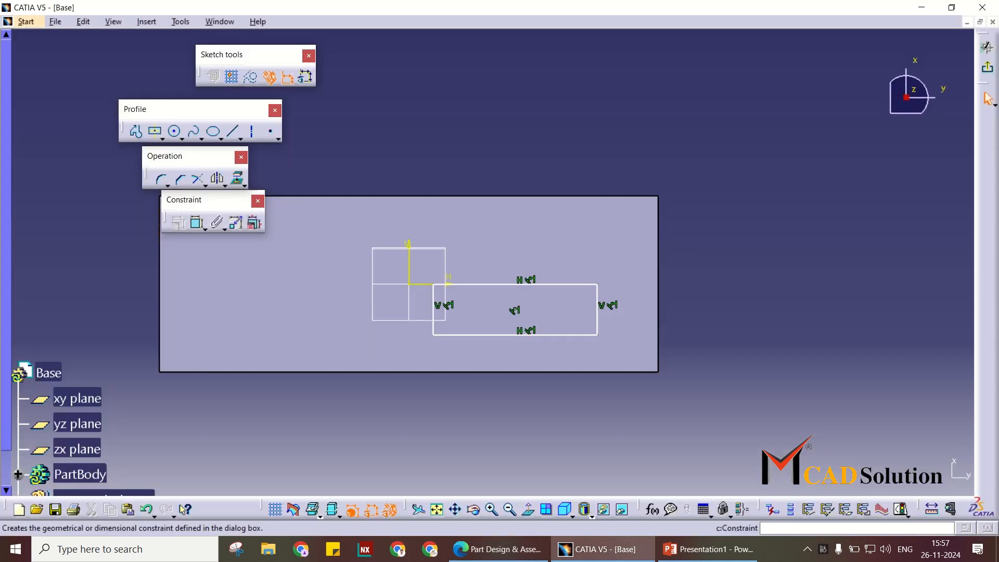
left_click(597, 317)
left_click(741, 309)
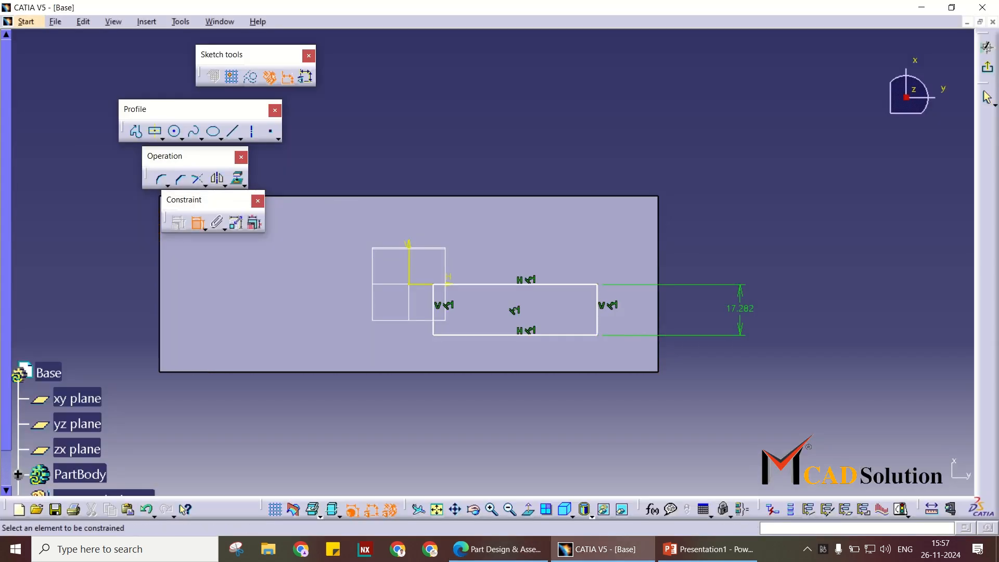
double_click(740, 308)
type("20")
key("Return")
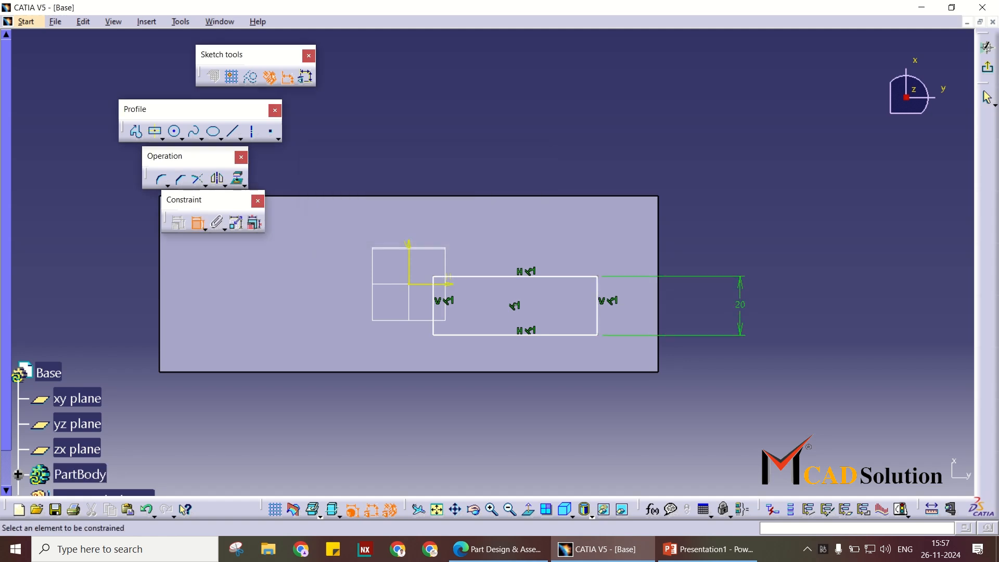
- Constrain the rectangle's width to 40 mm
left_click(562, 335)
left_click(571, 393)
double_click(570, 392)
type("40mm")
key("Return")
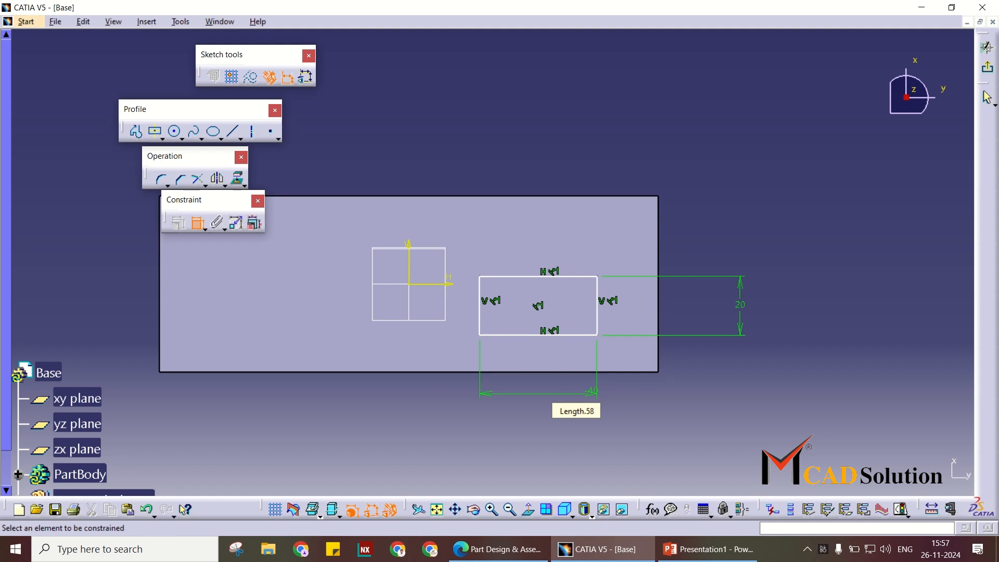
- Constrain the rectangle's centre to 70 mm from the base block's right end edge
left_click(658, 245)
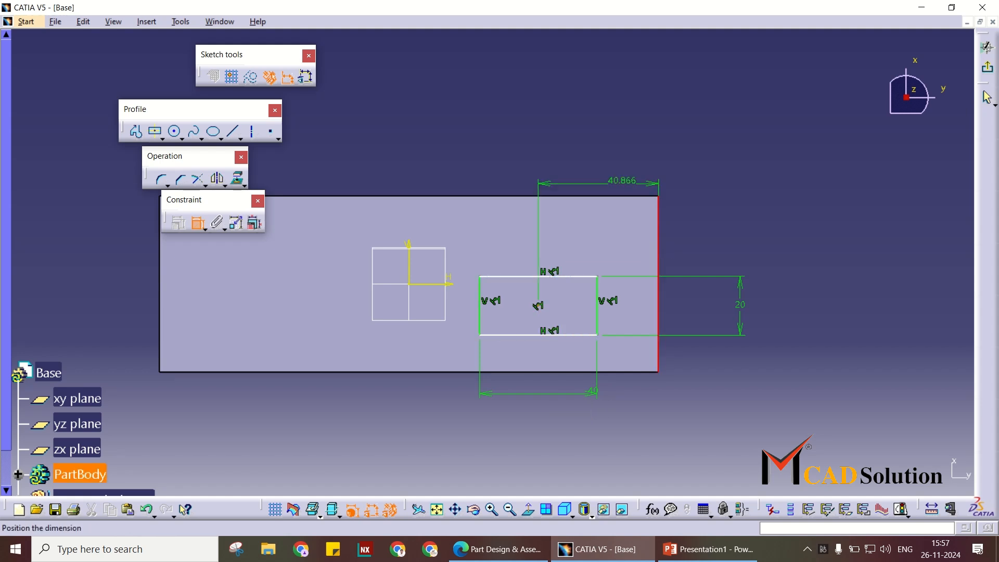
left_click(606, 163)
double_click(606, 162)
key("Return")
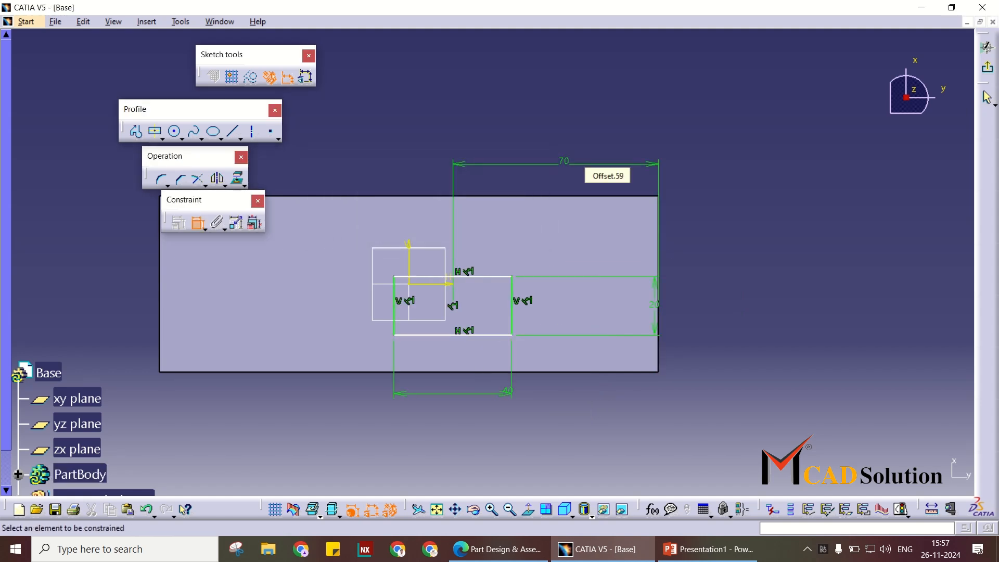
- Constrain the rectangle's lower side to 11 mm from the base block's rear edge
left_click(489, 335)
left_click(554, 373)
left_click(771, 354)
double_click(770, 355)
type("11")
key("Return")
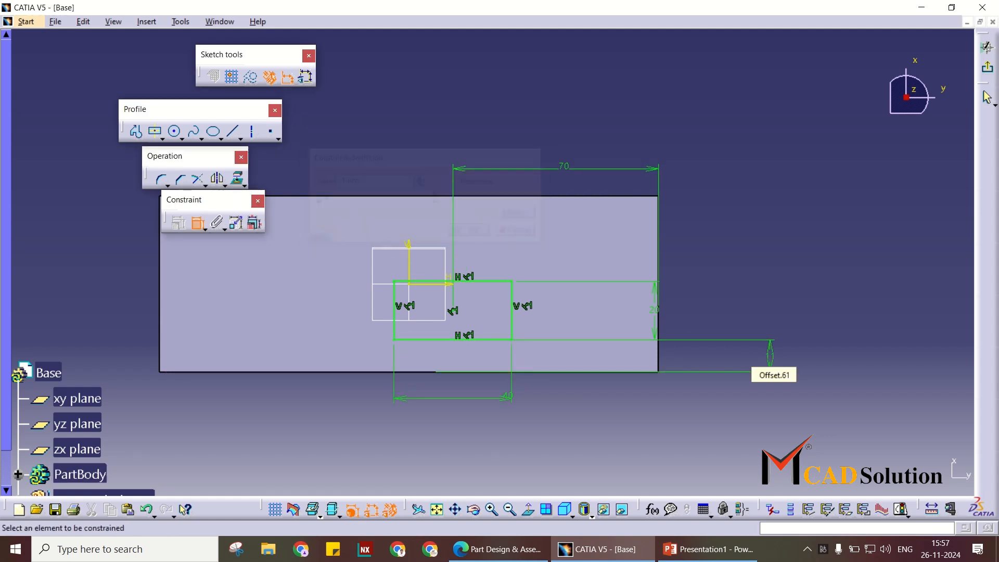
- Finish the rectangle sketch and look up the heights that make up the cavity's depth in the PDF drawing
left_click(987, 67)
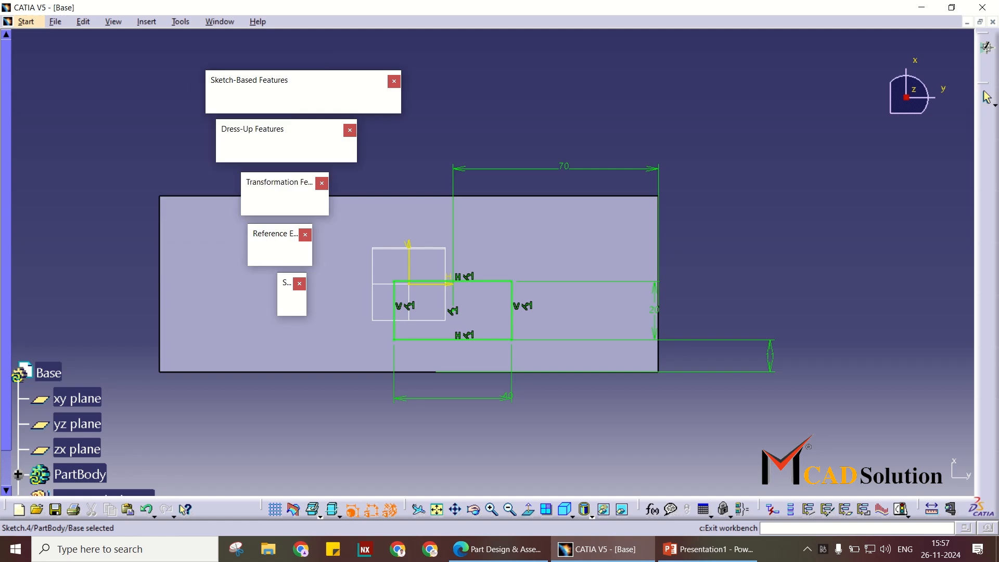
key("alt+Tab")
scroll(494, 304, "down", 3)
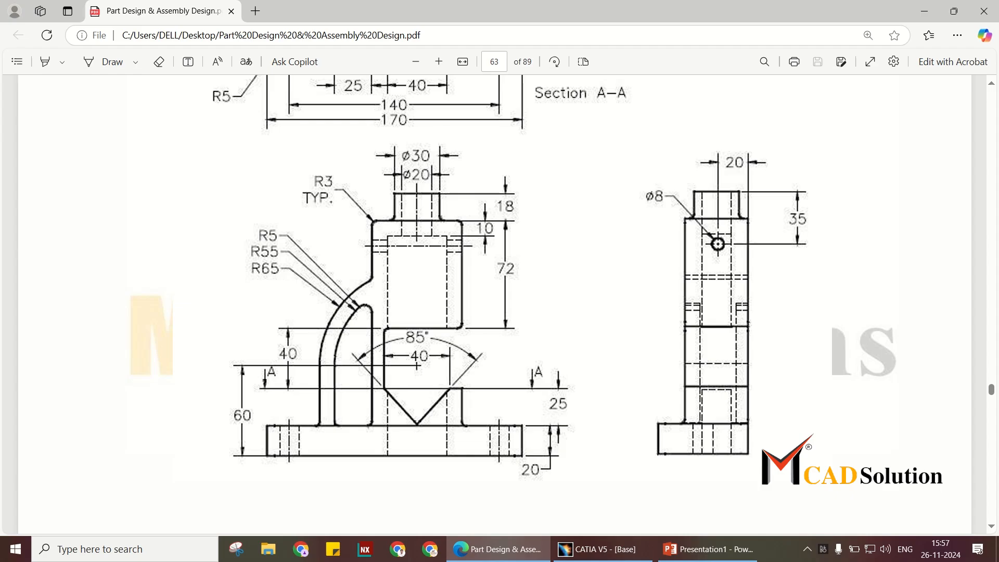
key("alt+Tab")
middle_click_drag(531, 130, 491, 130)
middle_click_drag(528, 80, 520, 212)
scroll(523, 183, "up", 1)
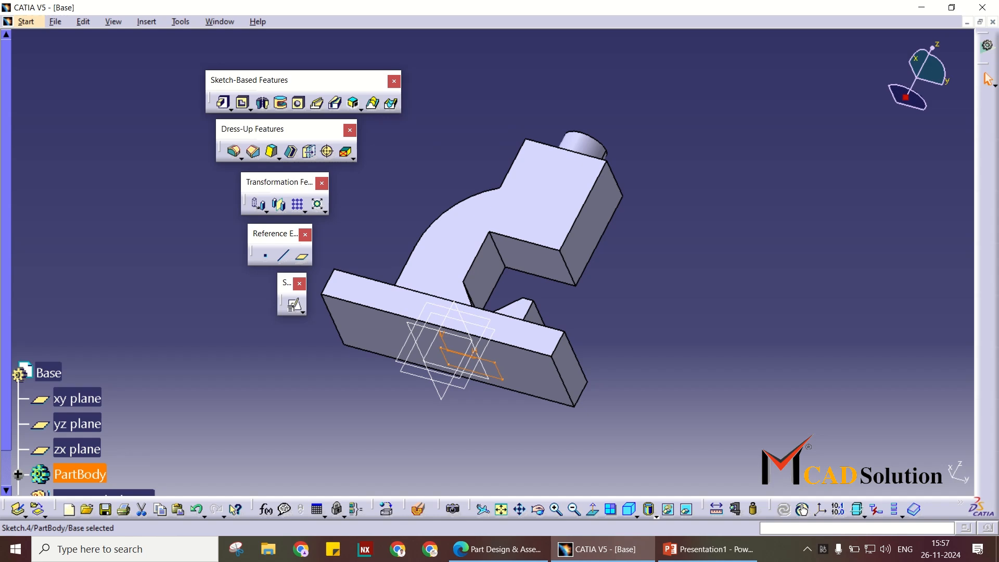
key("alt+Tab")
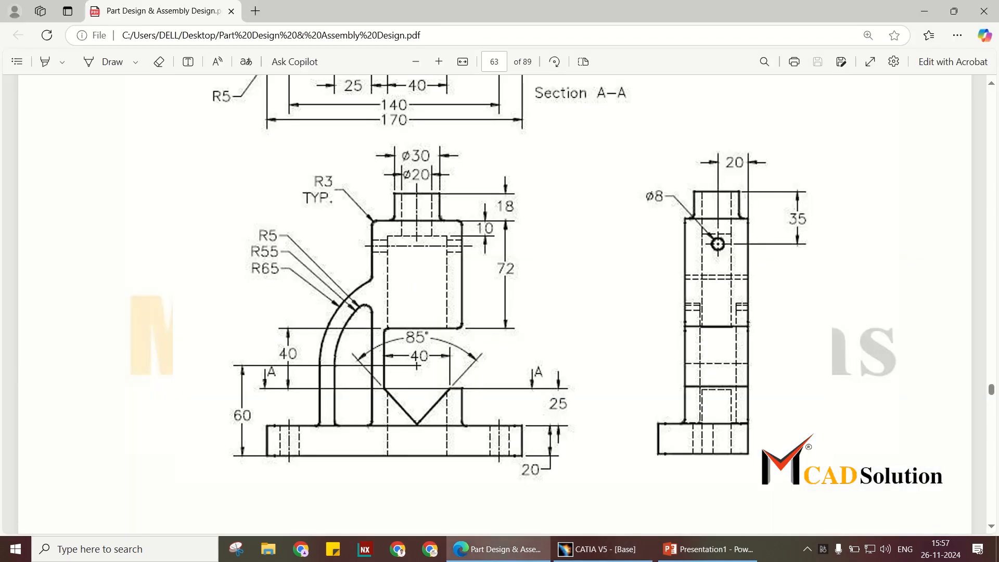
key("alt+Tab")
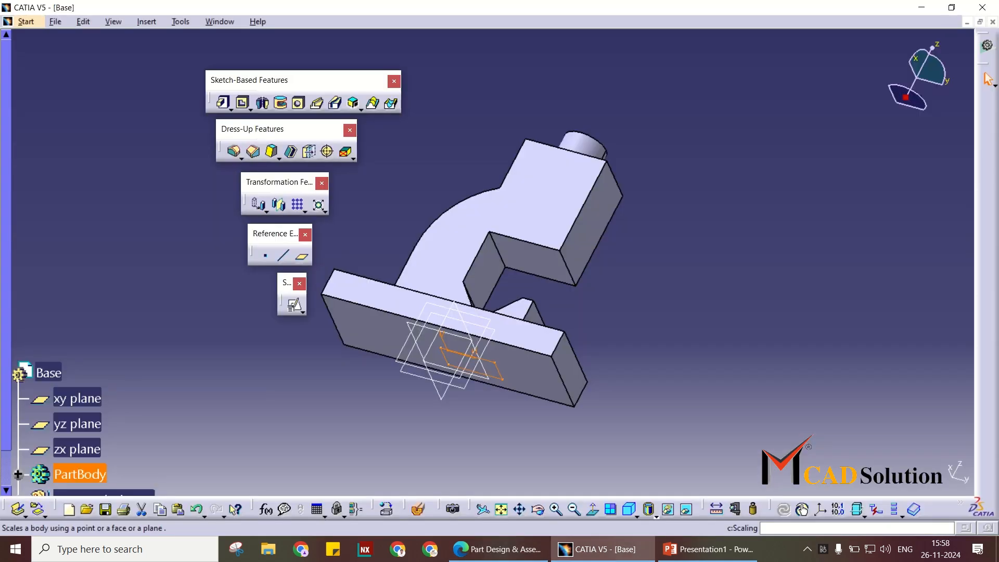
- Pocket the rectangle from the base's underside with a depth of 20+25+40+62 mm, checked against the PDF drawing
left_click(242, 102)
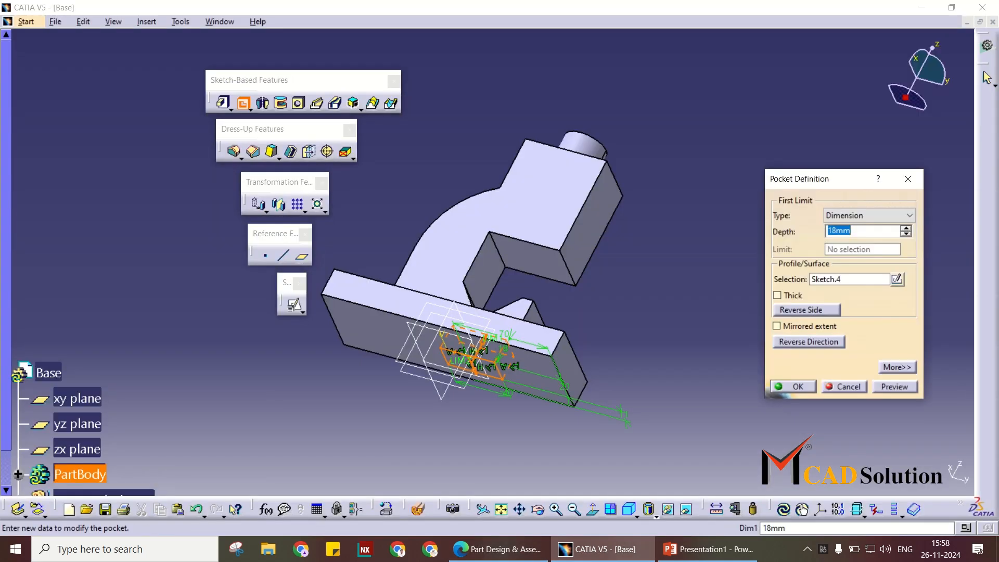
key("alt+Tab")
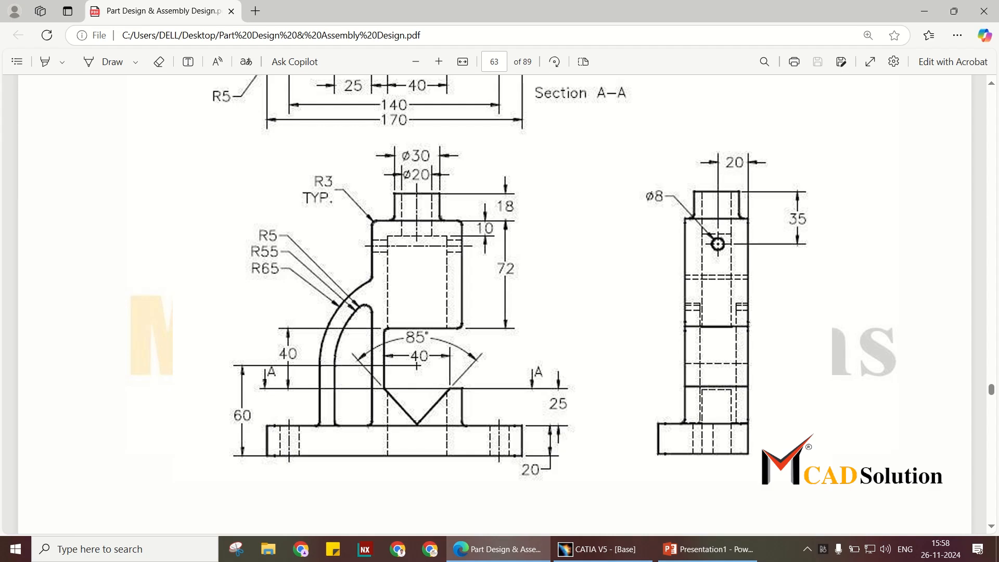
key("alt+Tab")
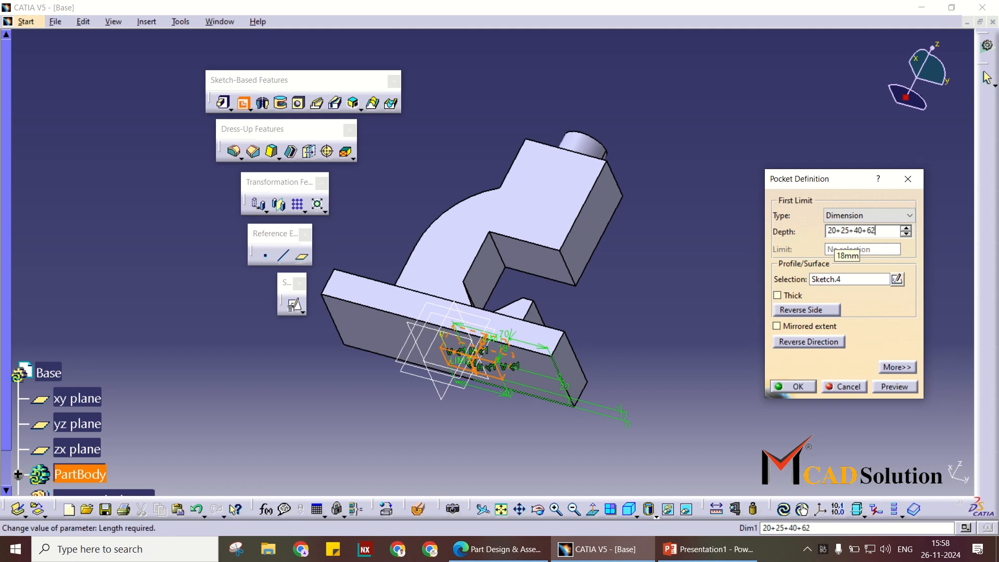
key("Return")
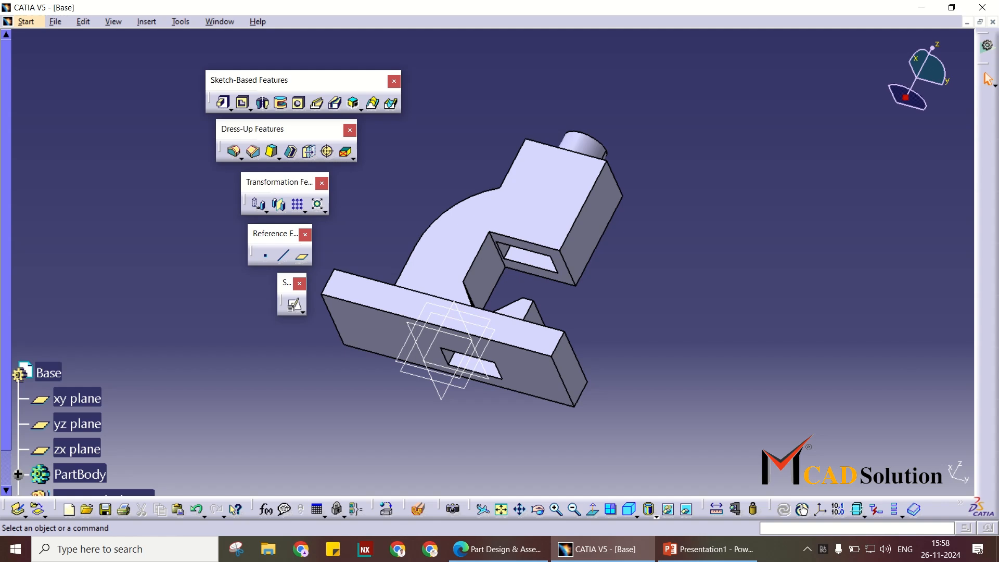
- Inspect the cavity from the side and review the pocket's definition
middle_click_drag(411, 343, 442, 410)
middle_click_drag(490, 232, 490, 211)
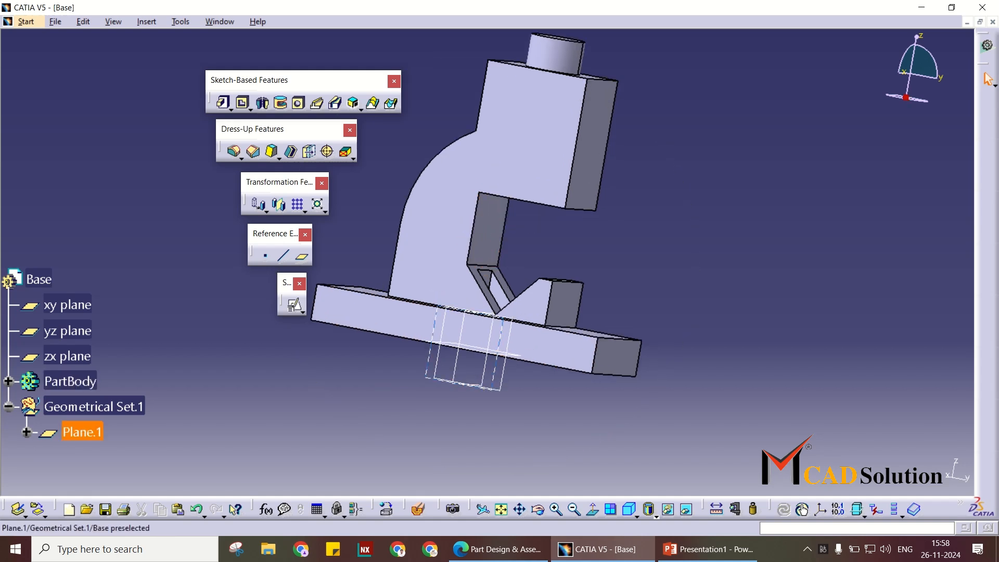
left_click(8, 381)
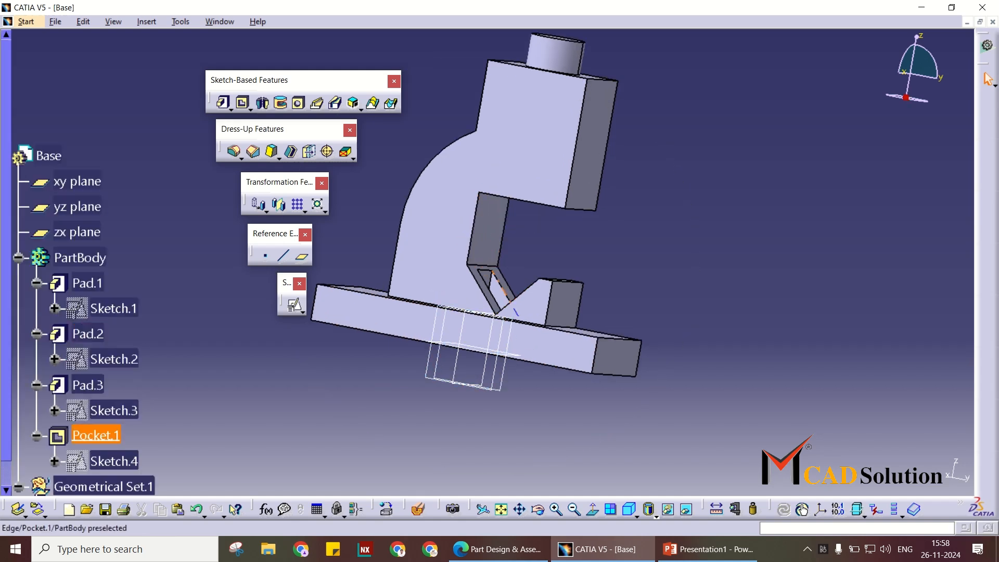
double_click(96, 436)
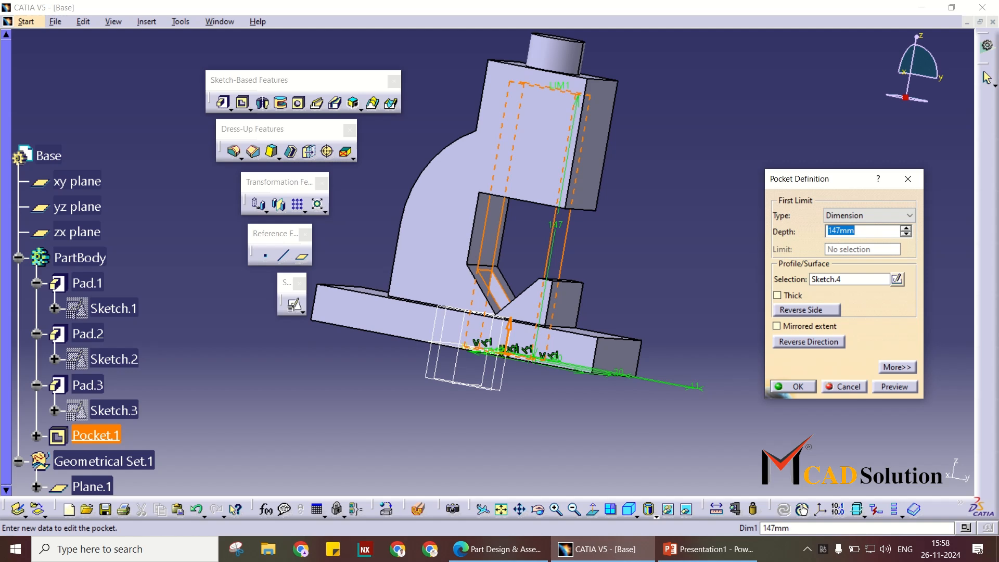
left_click(908, 179)
- Cut a 20 mm diameter Up To Next hole into the cylindrical boss's top face, checking the diameter in the PDF drawing
middle_click_drag(88, 333, 120, 323)
scroll(499, 318, "up", 1)
middle_click_drag(541, 277, 489, 240)
middle_click_drag(482, 104, 424, 239)
middle_click_drag(424, 240, 404, 213)
left_click(299, 104)
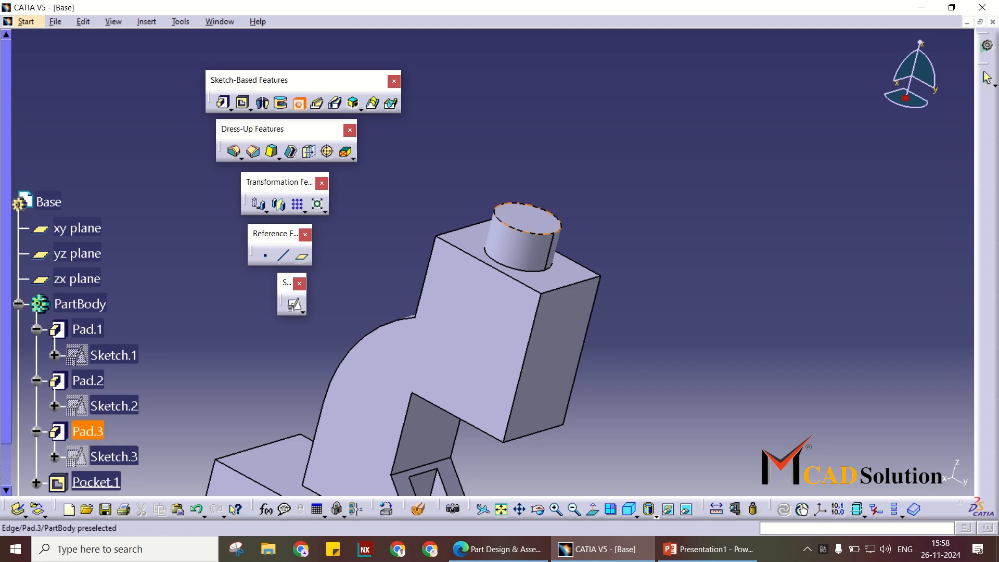
left_click(528, 218)
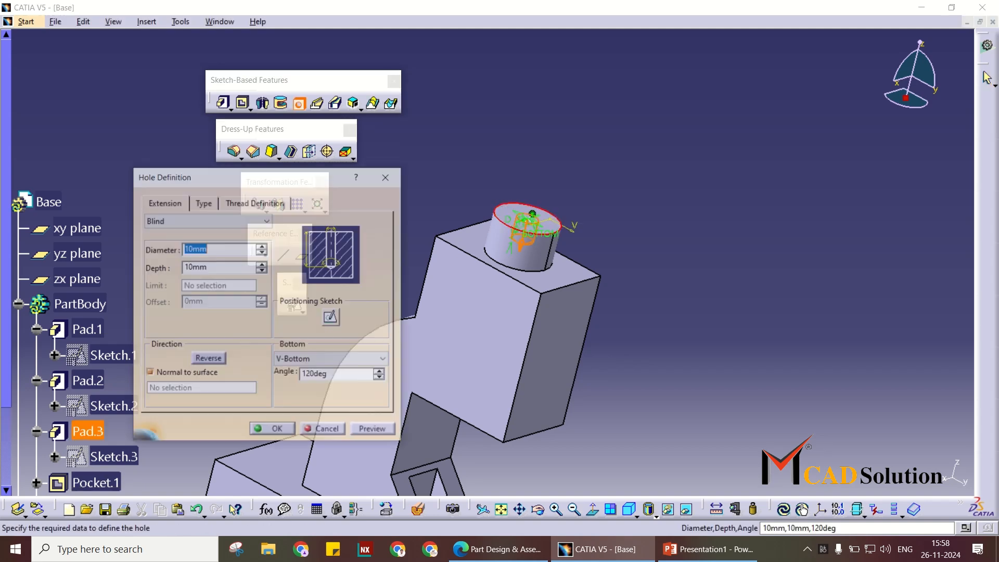
key("alt+Tab")
scroll(495, 305, "up", 3)
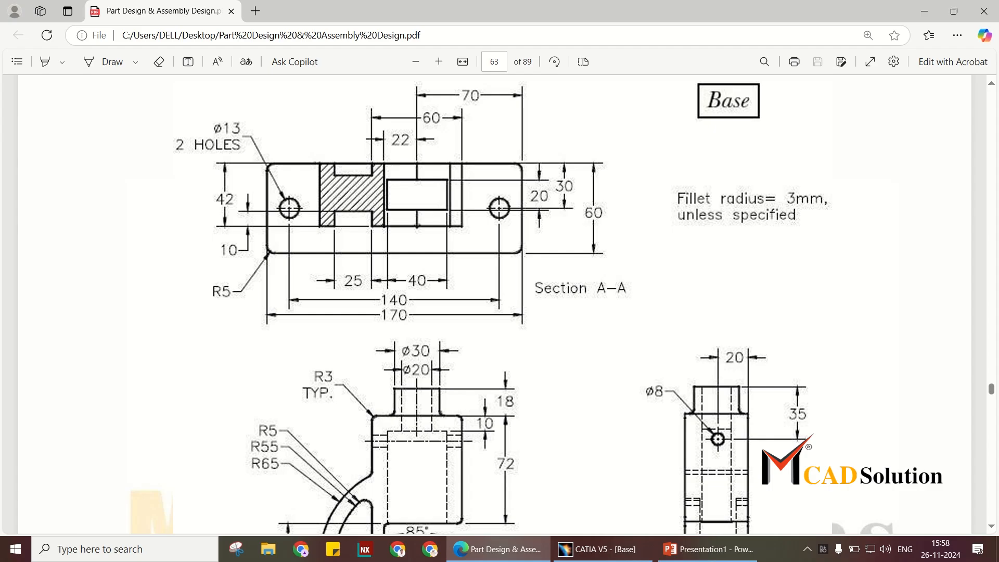
key("alt+Tab")
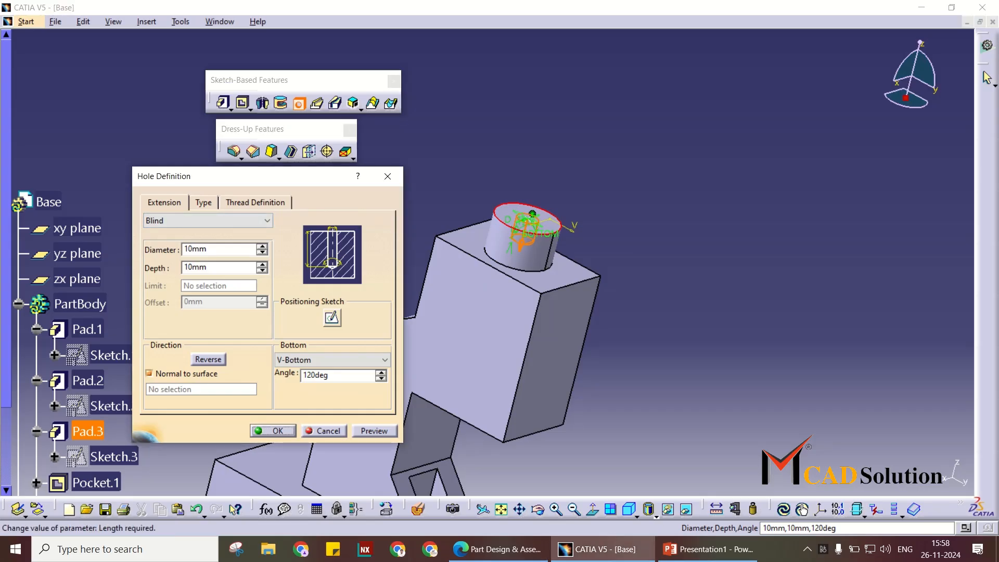
type("20")
left_click(208, 221)
left_click(190, 243)
left_click(274, 431)
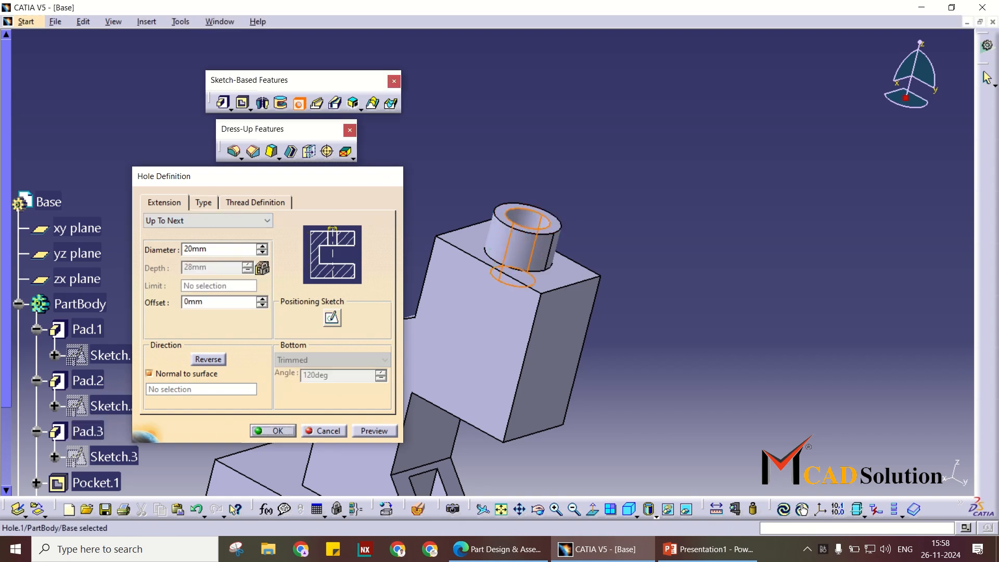
- Start a new sketch on the flat side face of the curved arm
middle_click_drag(500, 145, 572, 177)
middle_click_drag(549, 330, 592, 344)
middle_click_drag(521, 312, 537, 274)
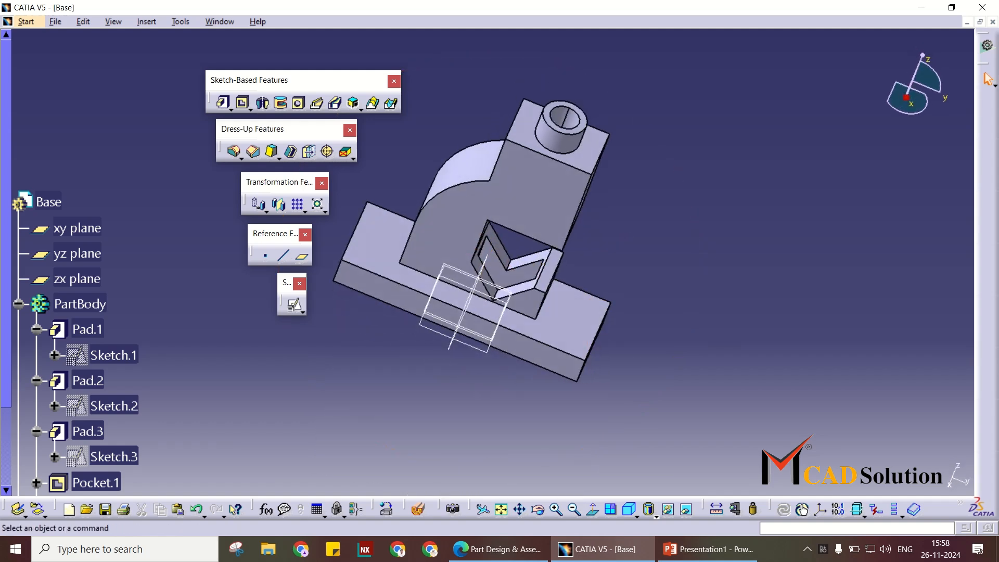
left_click(294, 306)
left_click(451, 226)
key("Return")
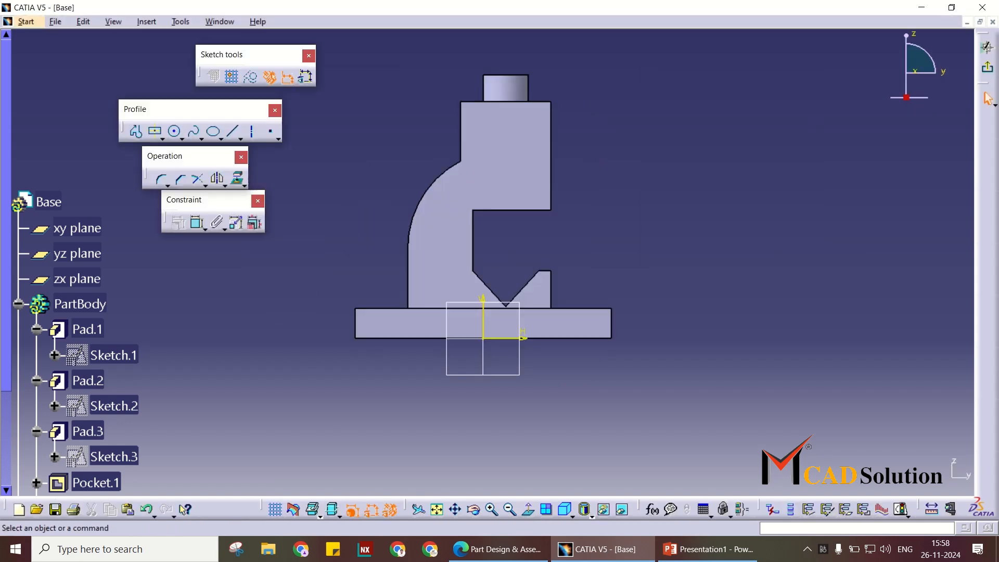
- Sketch a closed profile inside the arm from an arc of about 47 mm radius, two upright sides and a bottom line about 28 mm long
left_click(136, 131)
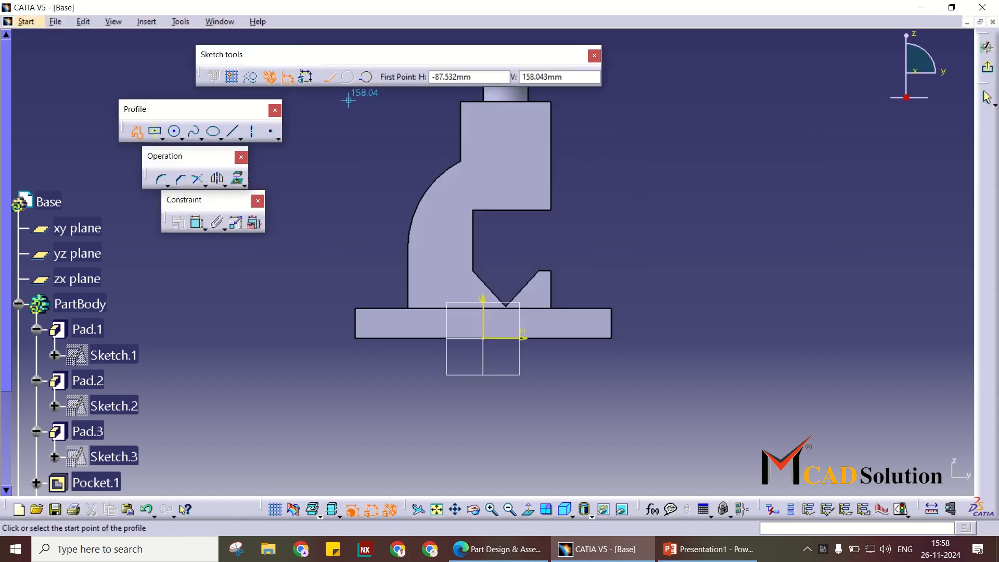
left_click(466, 186)
left_click(435, 208)
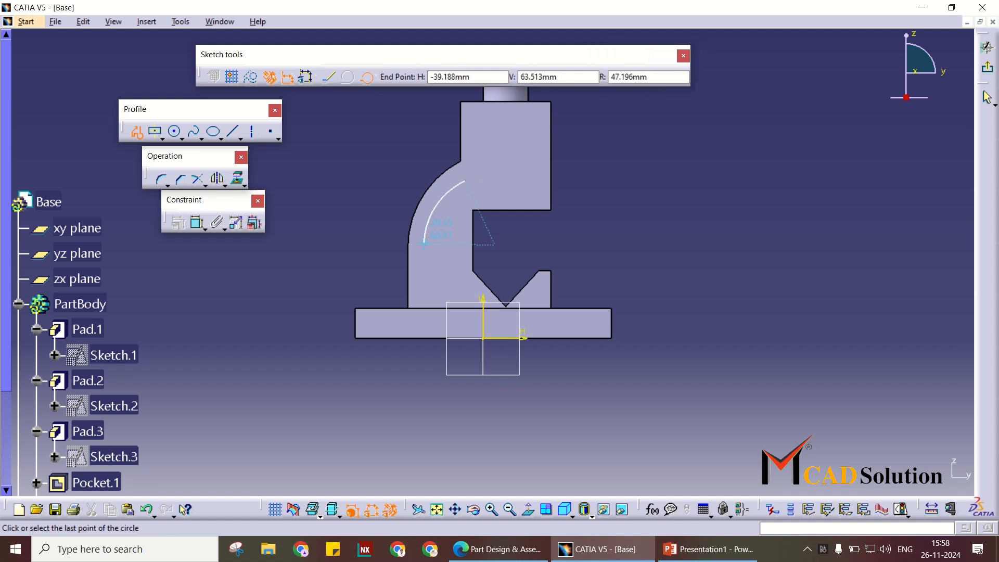
left_click(424, 243)
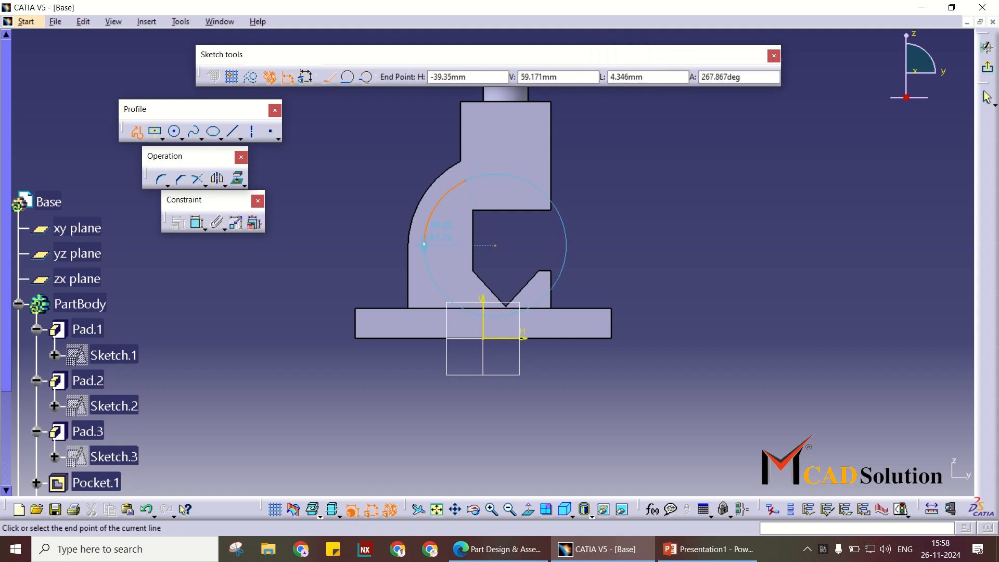
left_click(422, 294)
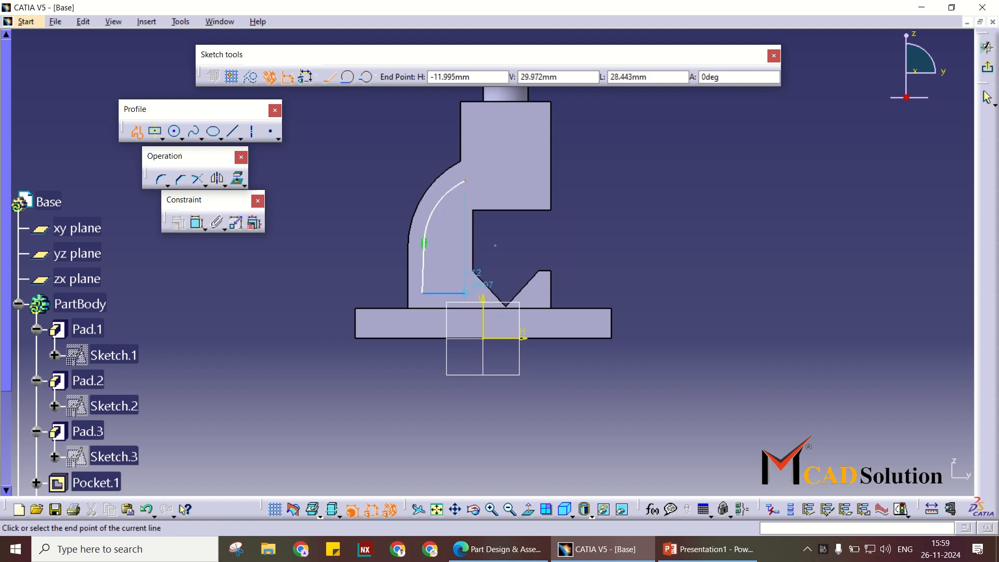
left_click(465, 294)
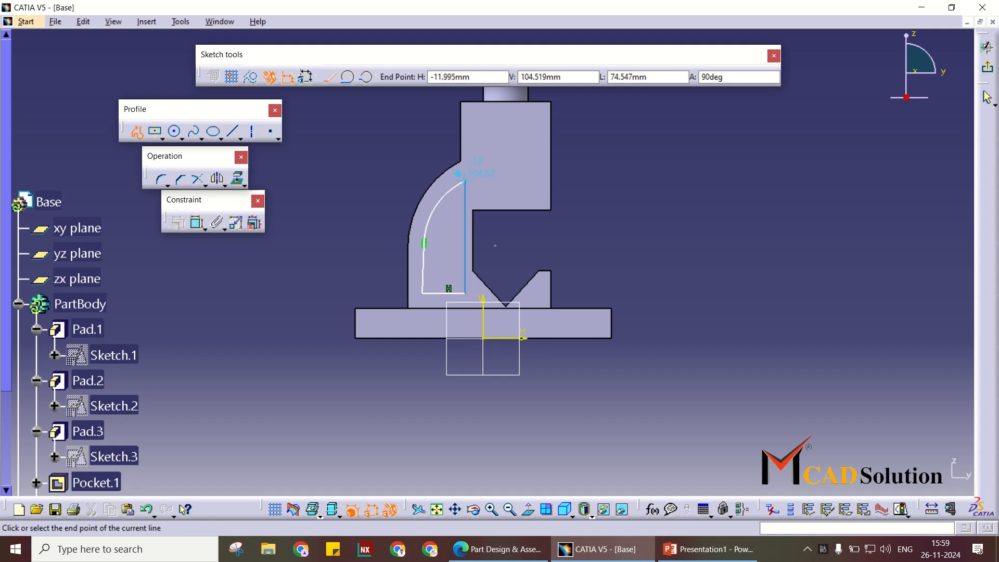
left_click(465, 182)
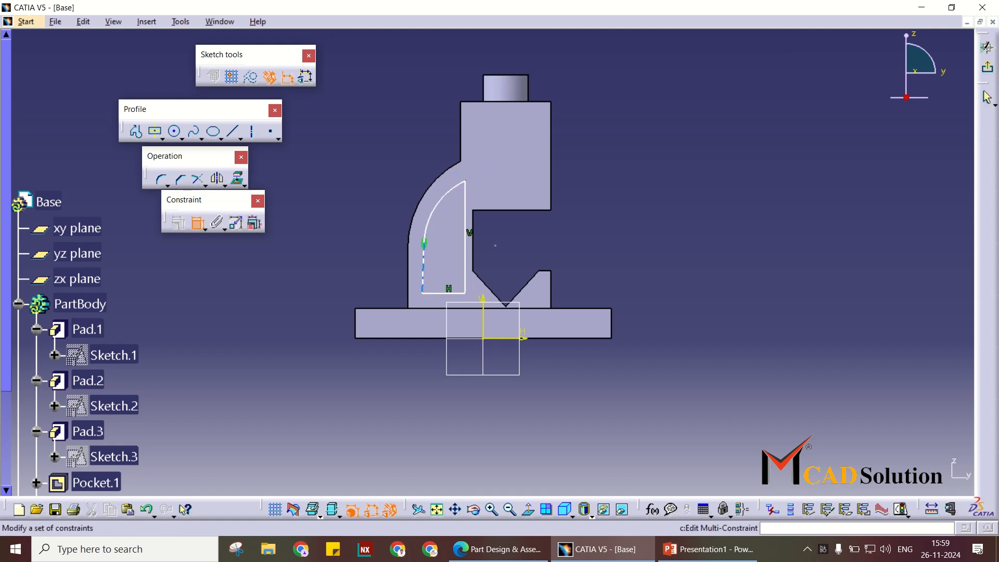
- Constrain the straight side that meets the arc's lower end to be vertical
left_click(423, 268)
right_click(373, 240)
left_click(403, 329)
- Constrain the length of the profile's bottom line to 25 mm
mouse_move(584, 260)
middle_mouse_down()
mouse_move(584, 222)
mouse_move(573, 216)
mouse_move(574, 318)
middle_mouse_up()
scroll(572, 249, "up", 1)
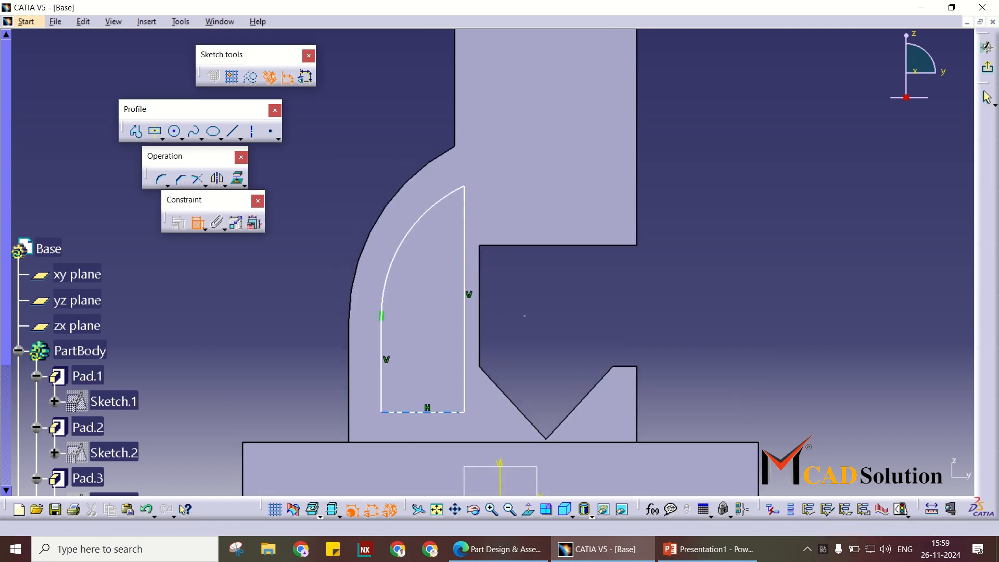
left_click(423, 412)
middle_click_drag(411, 484, 406, 322)
left_click(401, 360)
double_click(401, 360)
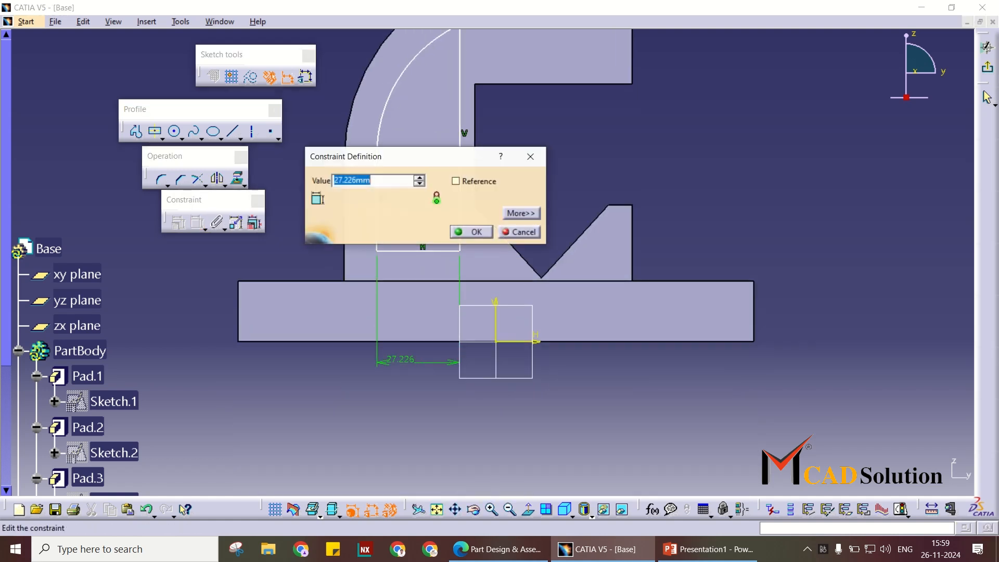
type("25")
key("Return")
- Make the profile's arc concentric with the arm's outer curved edge
middle_click_drag(400, 364, 404, 465)
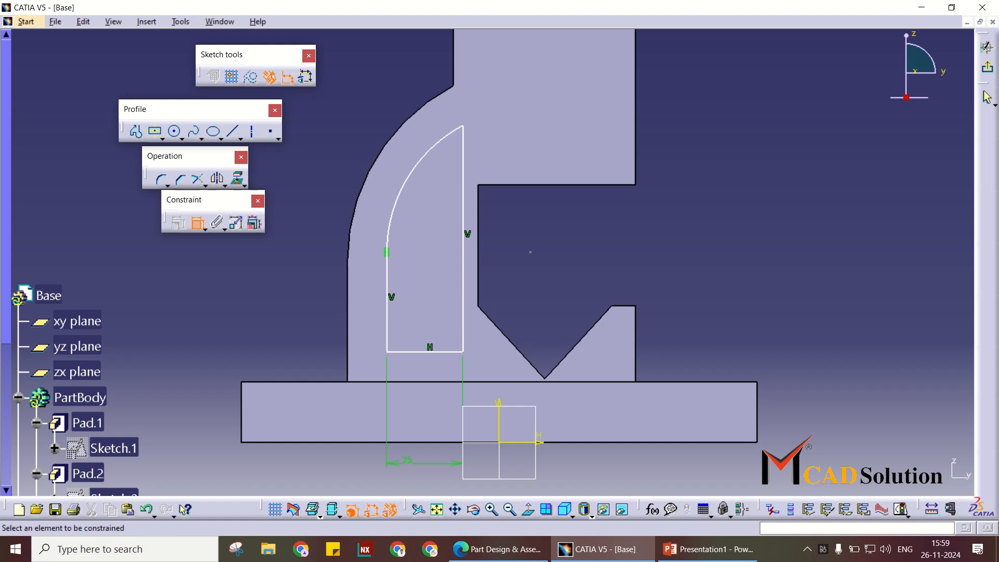
left_click(383, 149)
left_click(417, 165)
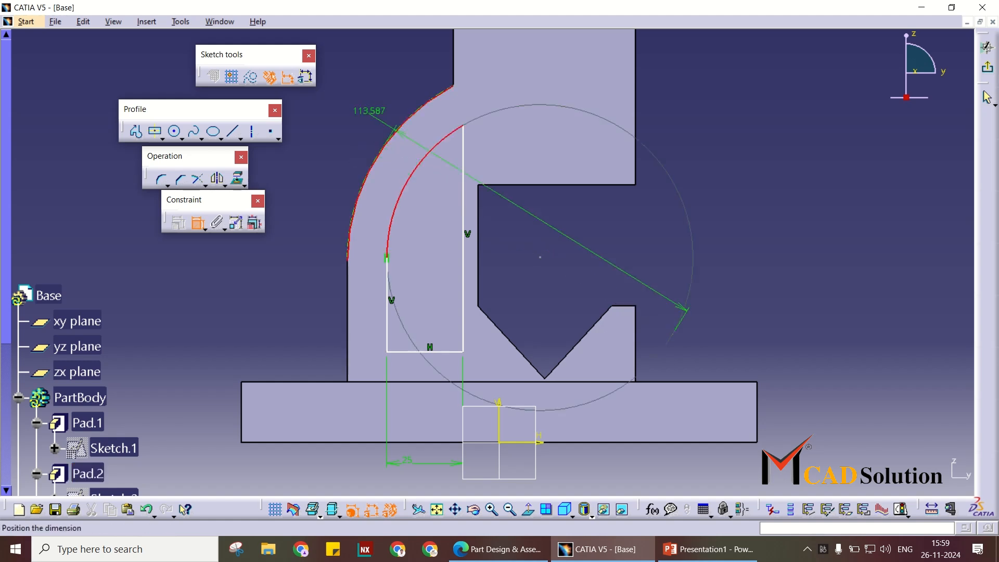
right_click(348, 74)
left_click(388, 167)
- Constrain the profile arc's radius to 55 mm per the PDF drawing, and add a second length dimension to the bottom line
left_click(415, 180)
key("alt+Tab")
scroll(324, 135, "down", 2)
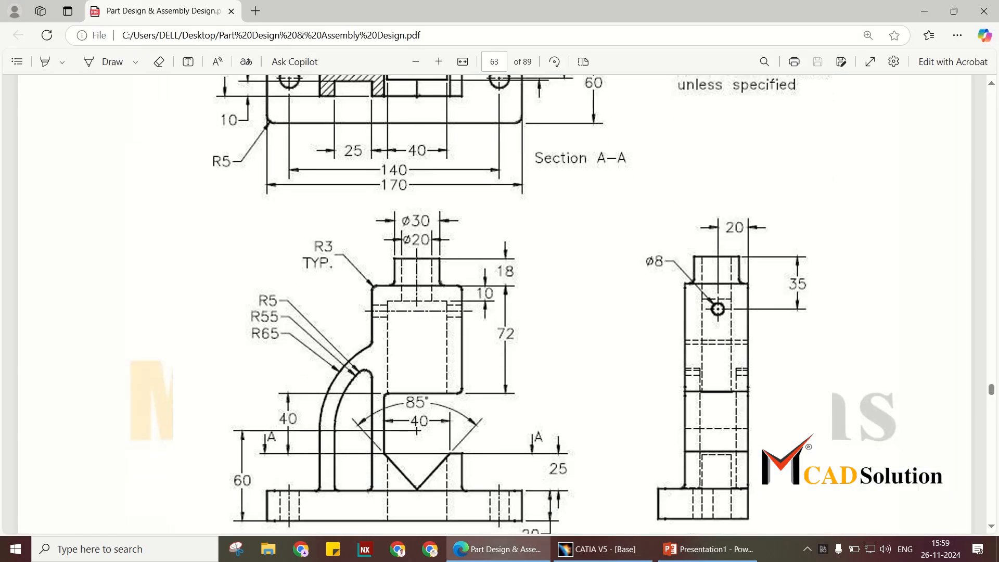
key("alt+Tab")
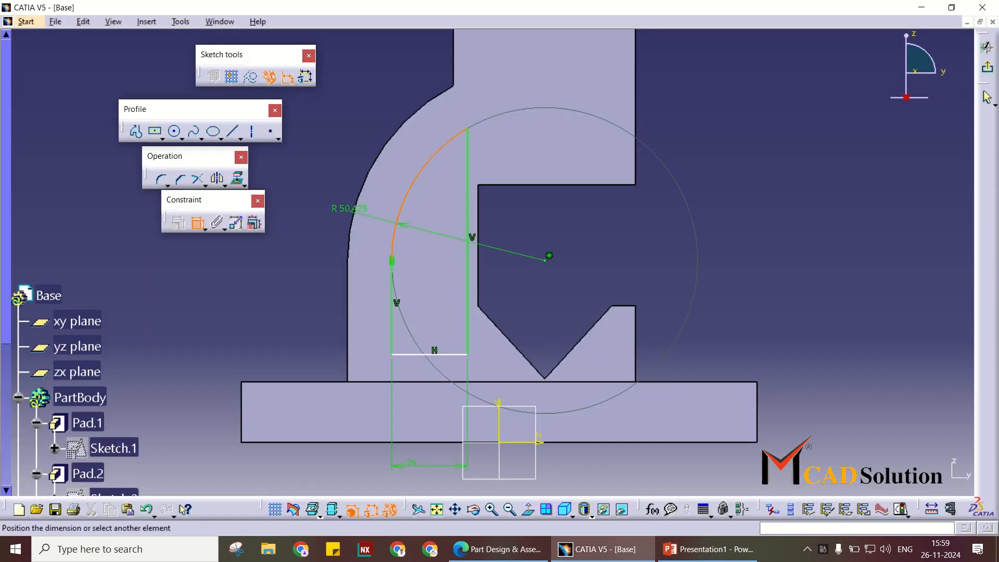
left_click(415, 355)
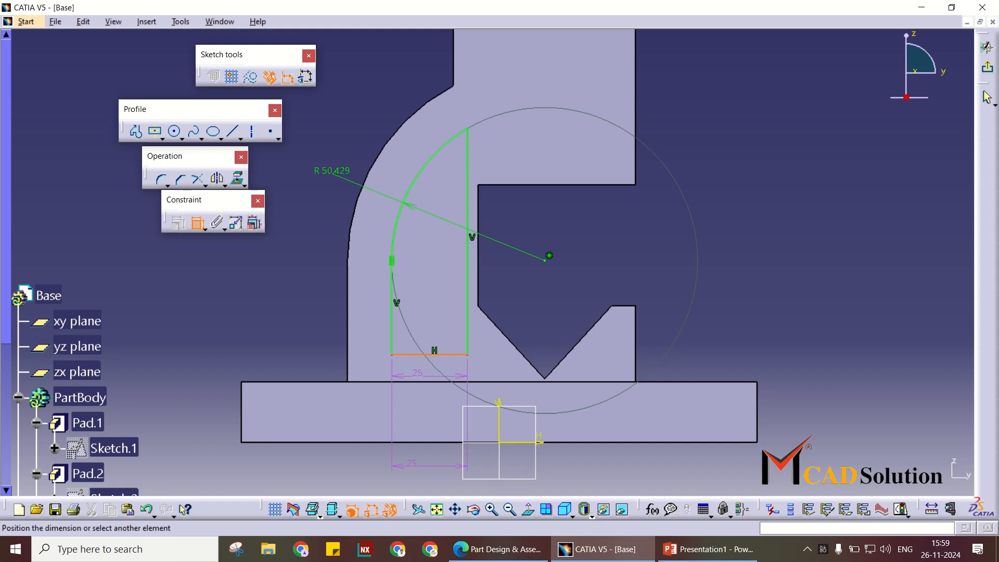
left_click(417, 381)
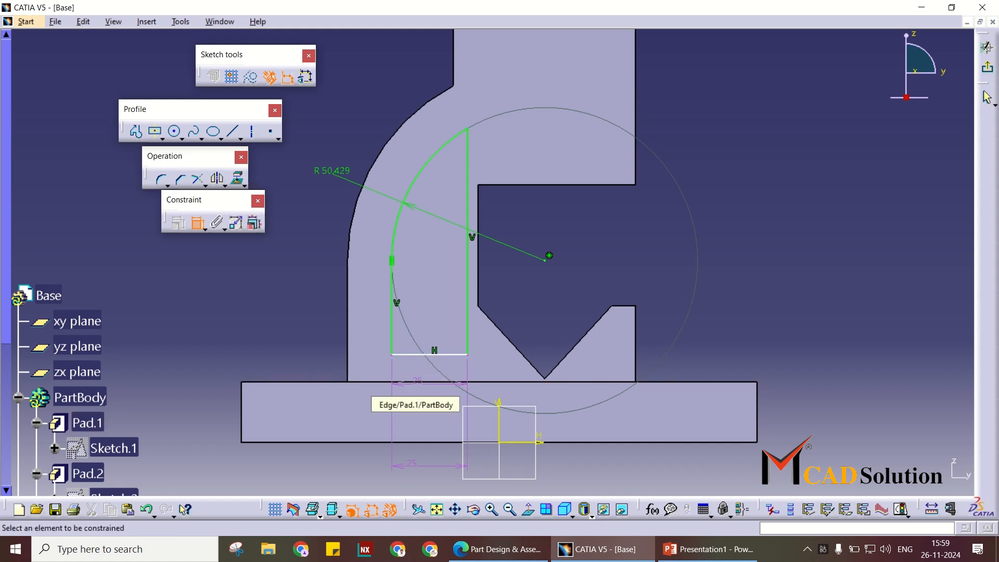
double_click(333, 171)
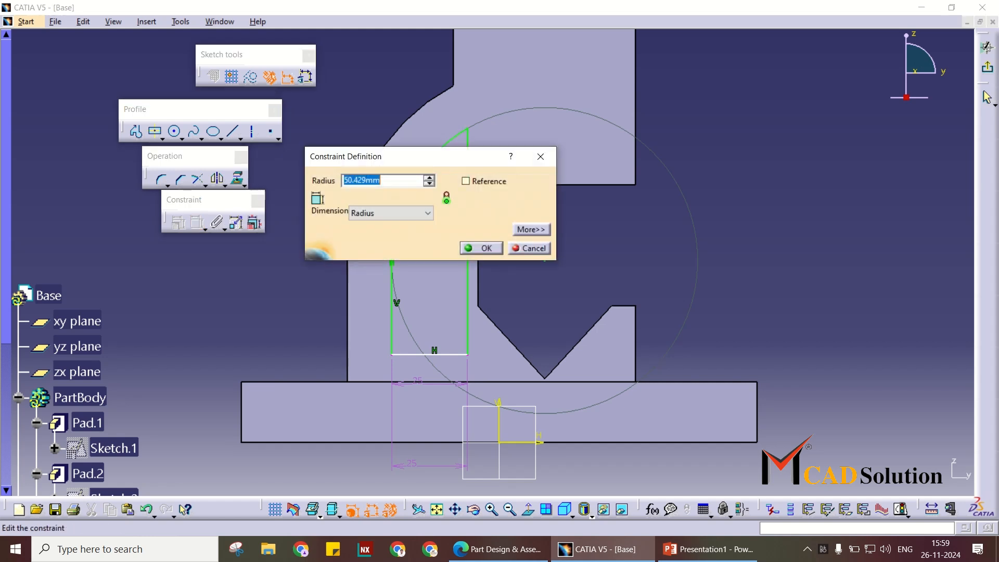
type("55")
key("Return")
- Make the recess profile's bottom line coincident with the top edge of the base plate
left_click(411, 355)
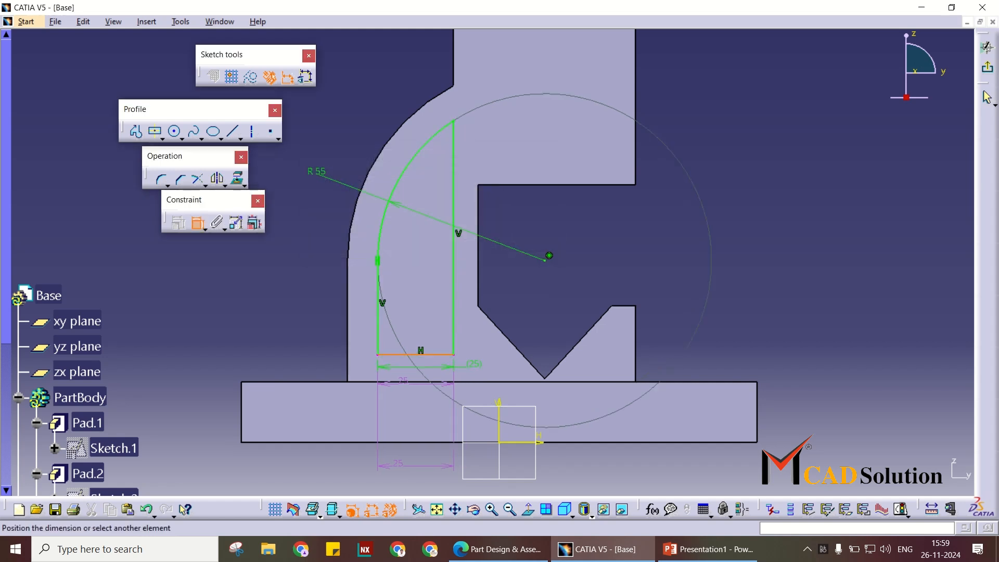
left_click(480, 382)
right_click(686, 307)
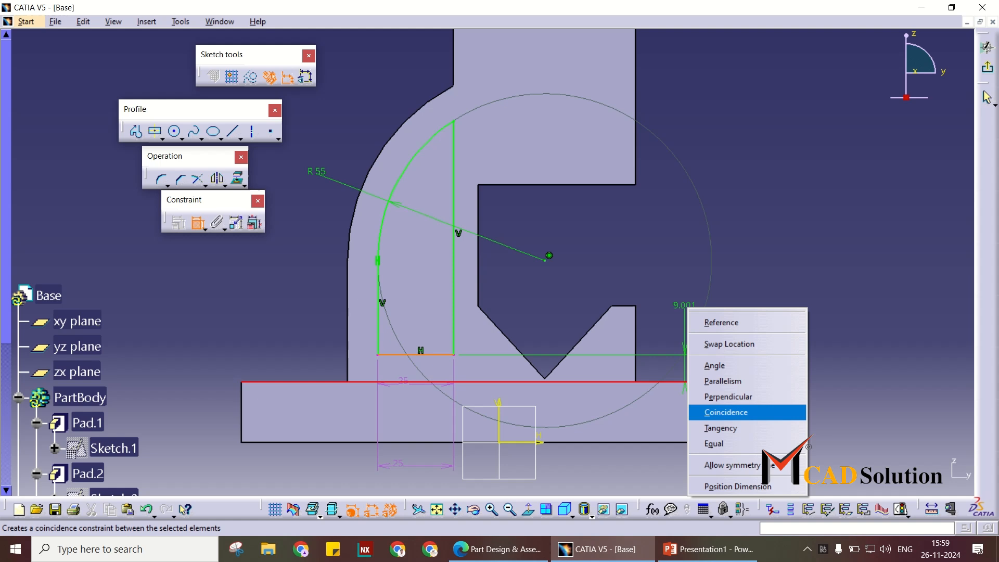
left_click(727, 413)
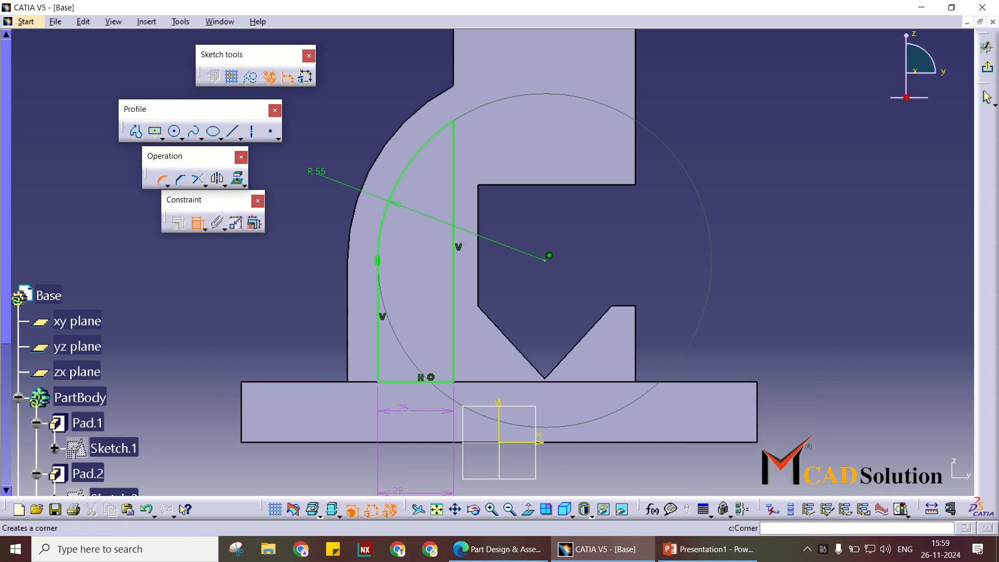
- Round the profile's upper corner between the arc and the straight side with a 5 mm radius
left_click(161, 180)
left_click(453, 177)
left_click(441, 140)
double_click(440, 144)
type("5")
key("Return")
- Delete the surplus 25 mm dimension under the profile's bottom line and exit the sketch
left_click(404, 409)
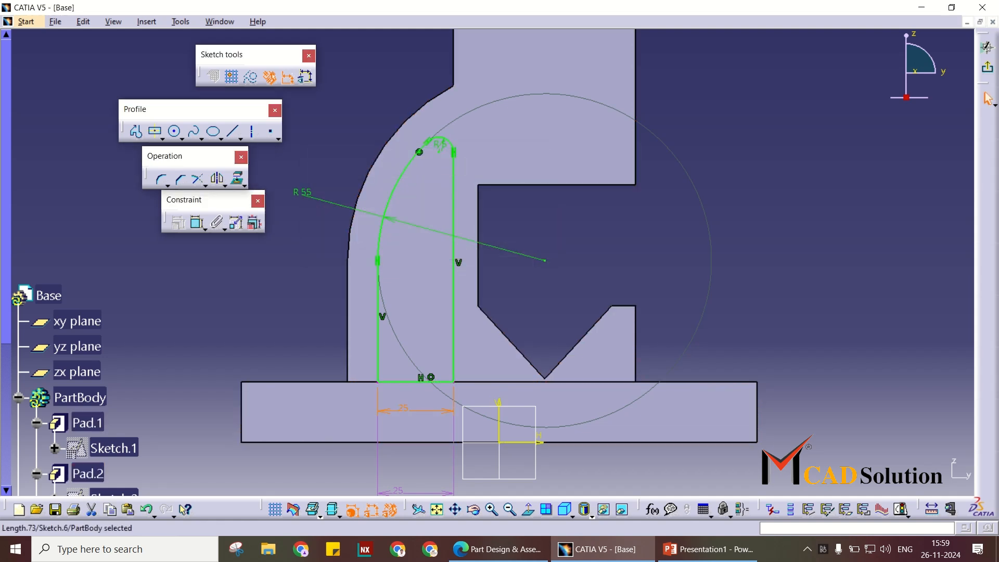
key("Delete")
middle_click_drag(403, 409, 424, 397)
left_click(988, 68)
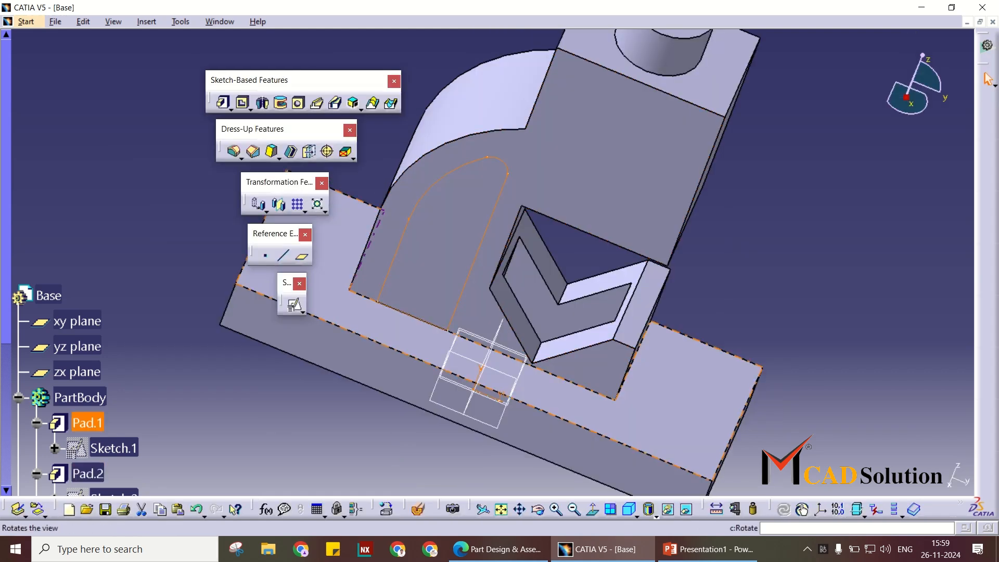
- Check the recess depth in the PDF drawing and cut the arm profile as a 10 mm deep pocket
key("alt+Tab")
scroll(500, 304, "up", 3)
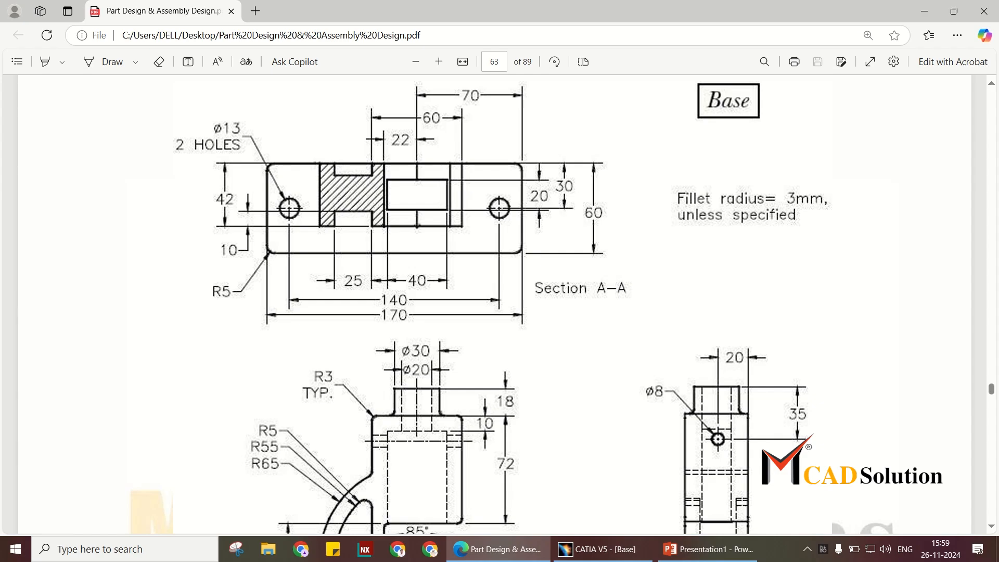
left_click(603, 549)
left_click(243, 103)
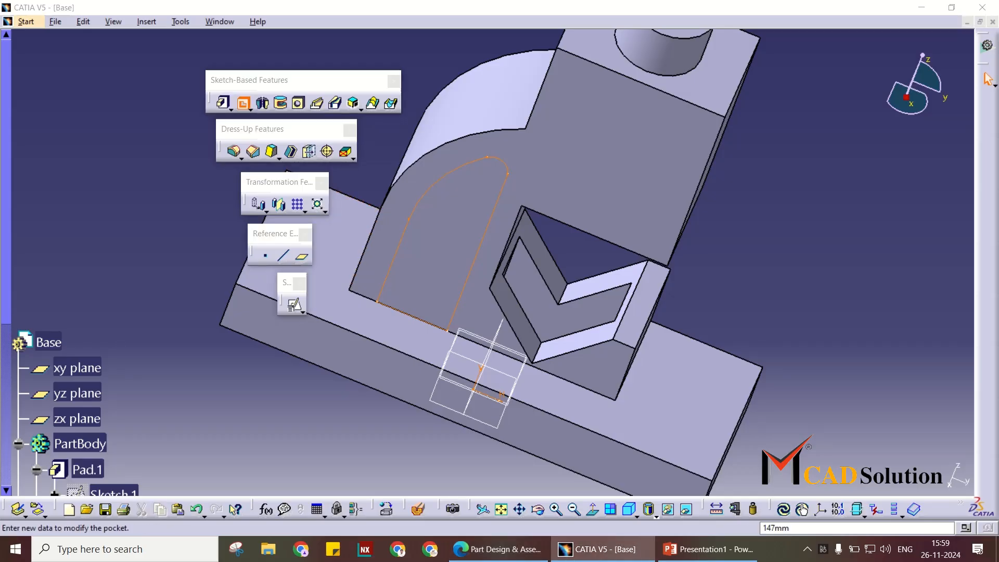
key("Return")
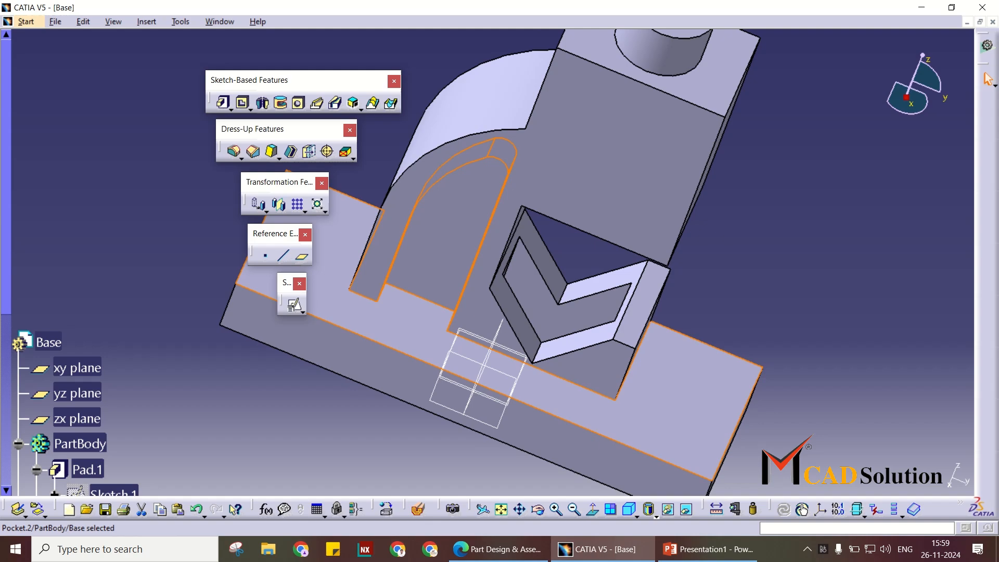
- Check the arm's 42 mm width in the PDF drawing and create a plane offset 42/2 mm from Plane.1, in the reversed direction
key("alt+Tab")
scroll(444, 159, "up", 1, "ctrl")
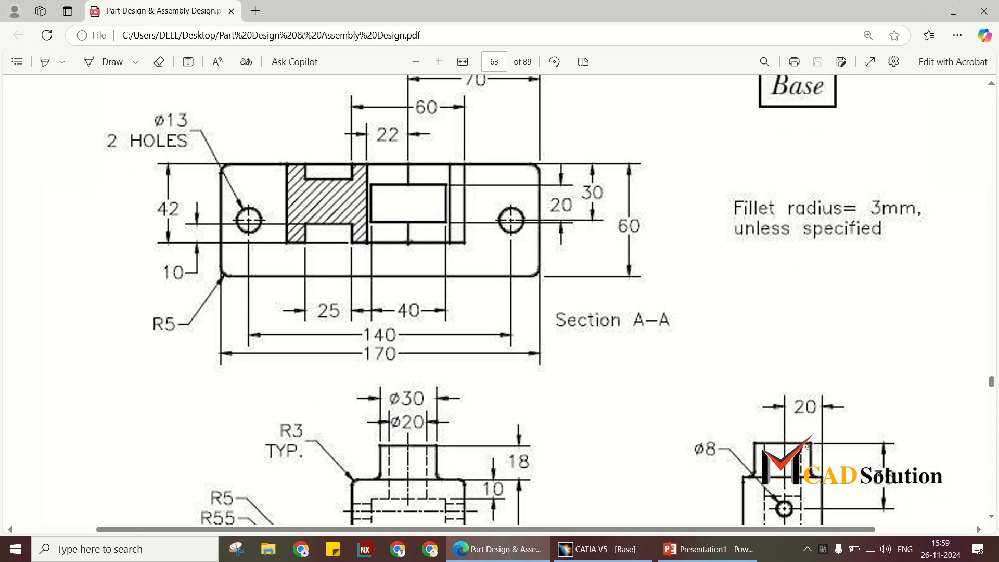
key("alt+Tab")
middle_click_drag(528, 359, 357, 261)
left_click(629, 509)
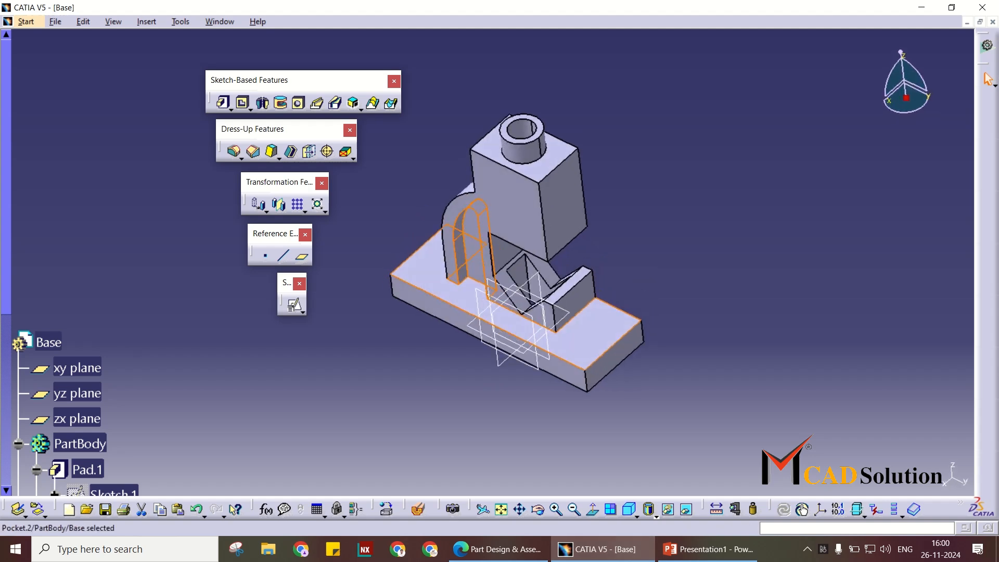
left_click(302, 256)
middle_click_drag(471, 442, 480, 378)
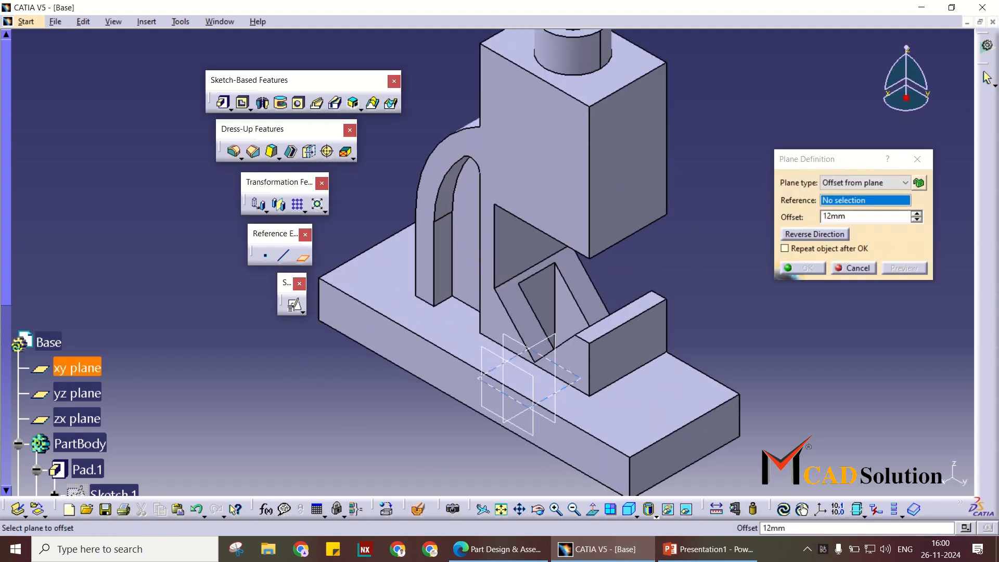
left_click(480, 378)
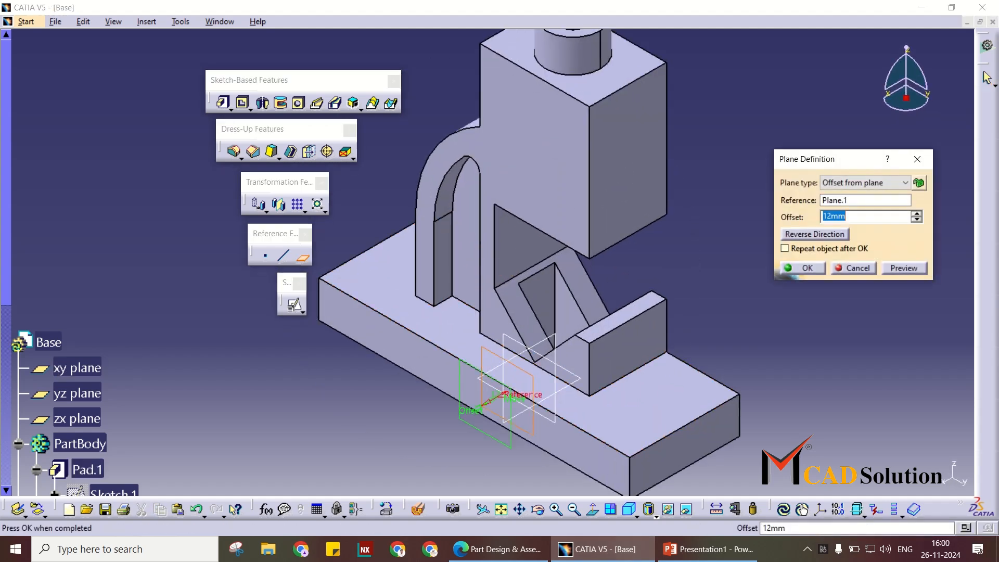
left_click(814, 235)
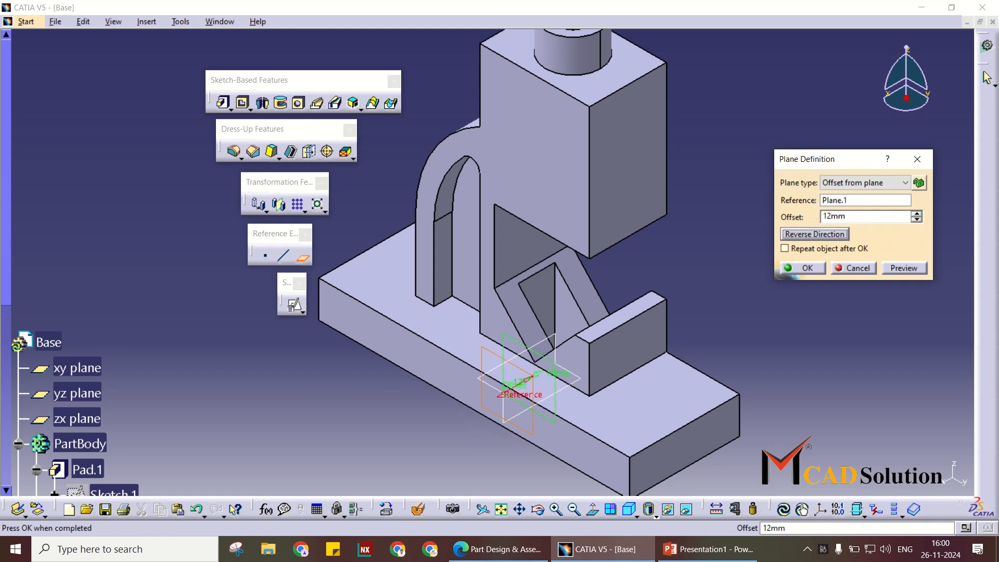
left_click(815, 234)
left_click(814, 234)
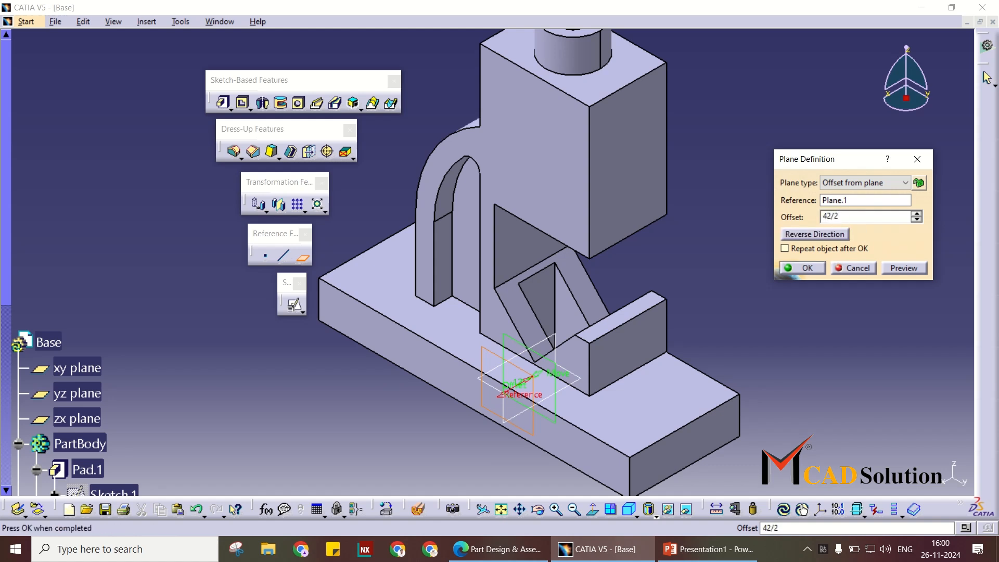
key("Tab")
middle_click_drag(578, 260, 555, 307)
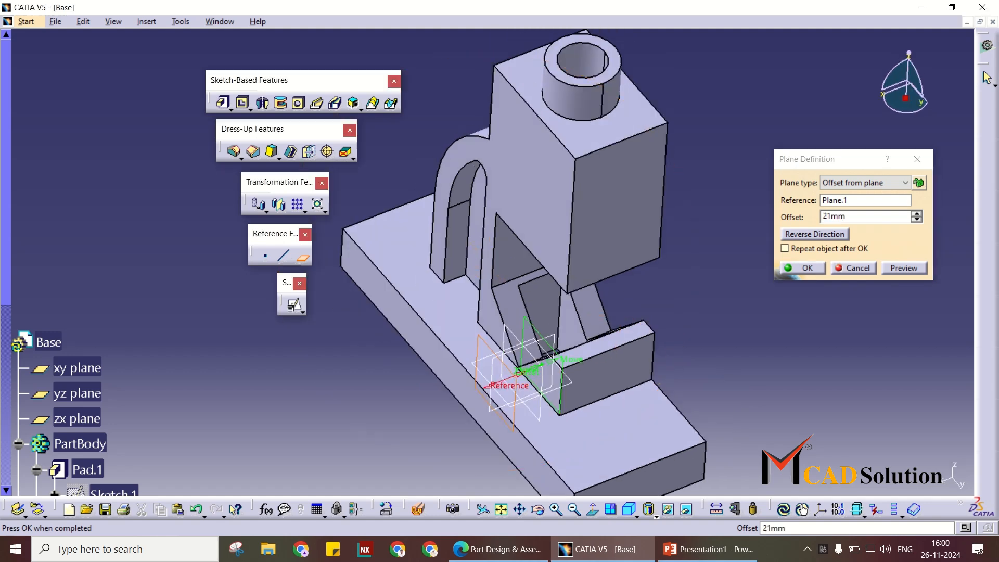
key("Return")
- Mirror the arm recess Pocket.2 about Plane.2 onto the opposite side of the arm
mouse_move(695, 264)
middle_mouse_down()
mouse_move(664, 273)
mouse_move(690, 265)
middle_mouse_up()
scroll(691, 265, "up", 1)
scroll(88, 152, "down", 10)
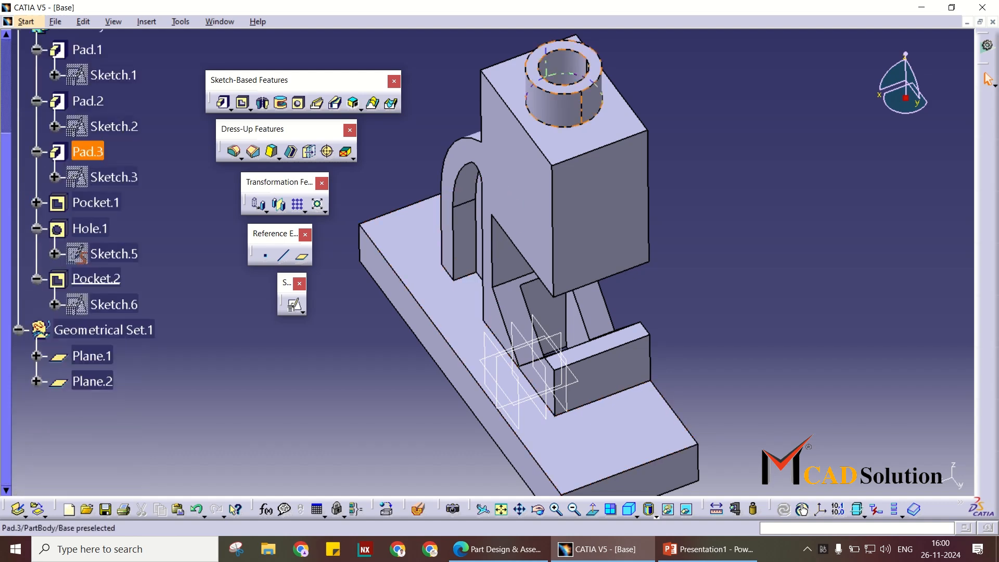
left_click(96, 279)
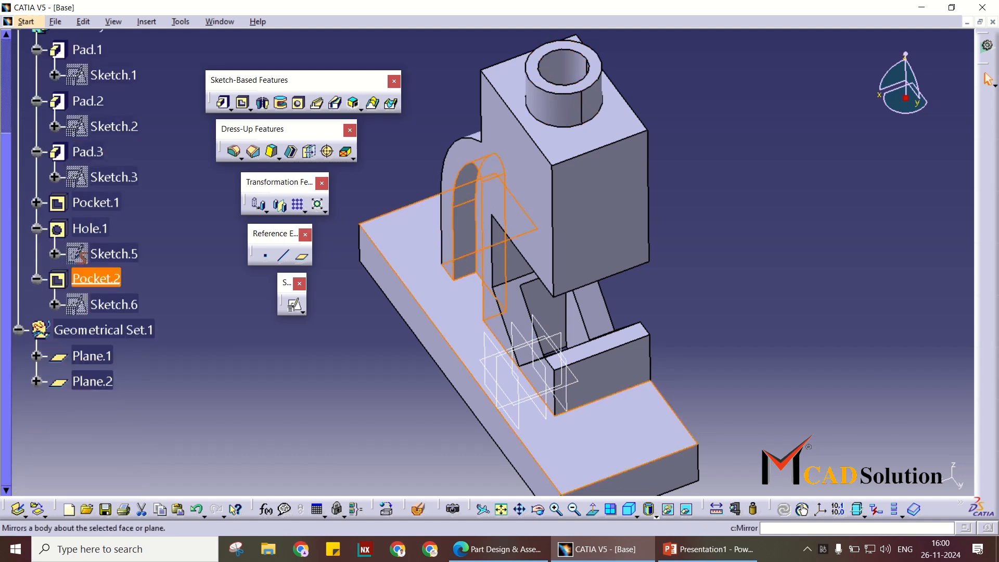
left_click(278, 204)
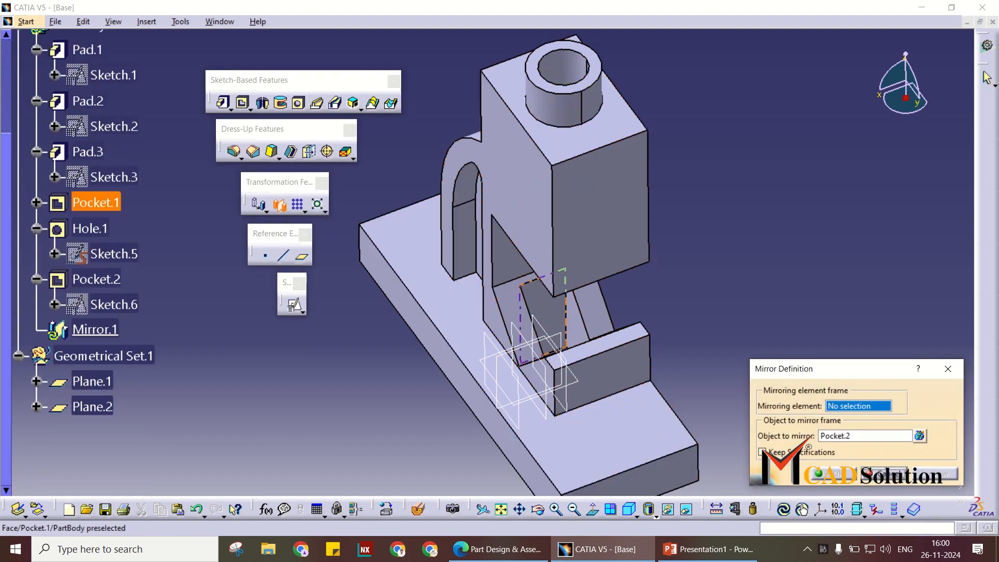
left_click(92, 406)
middle_click_drag(599, 373, 617, 356)
scroll(620, 377, "up", 1)
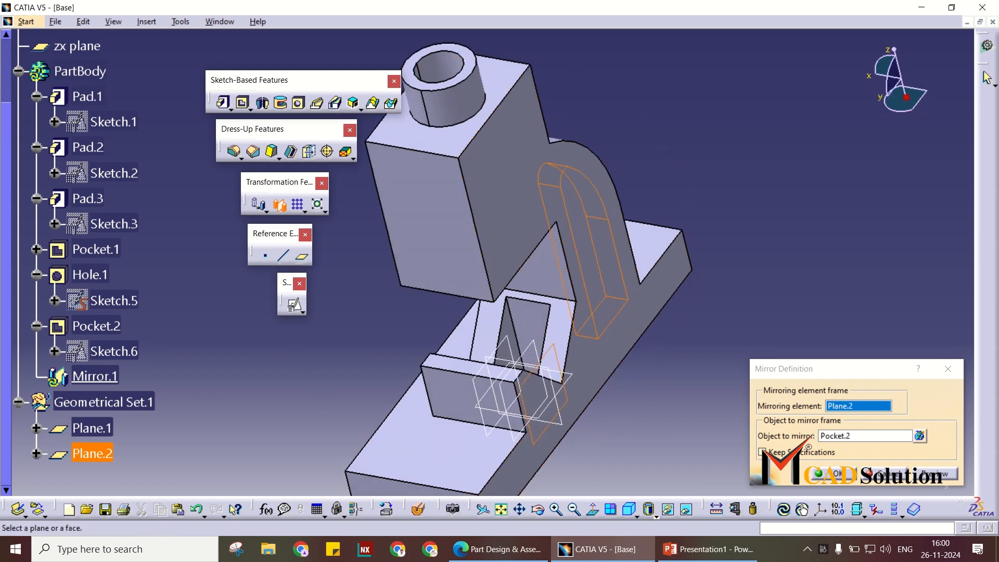
left_click(836, 474)
- Start a hole on the base plate's top face beside the curved arm and open its positioning sketch
middle_click_drag(686, 279, 510, 183)
scroll(682, 302, "up", 1)
middle_click_drag(682, 301, 615, 312)
scroll(614, 312, "up", 1)
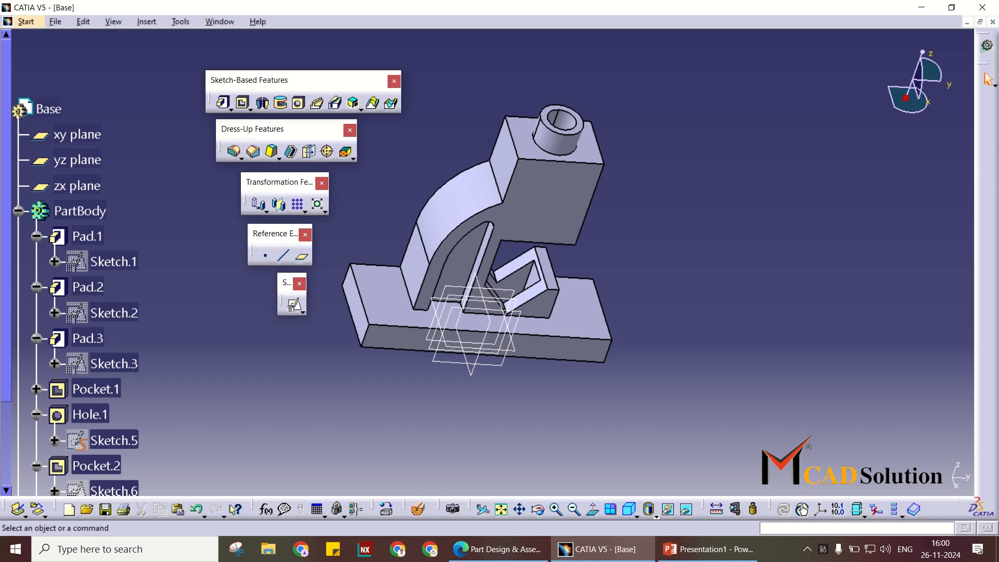
left_click(298, 103)
left_click(377, 283)
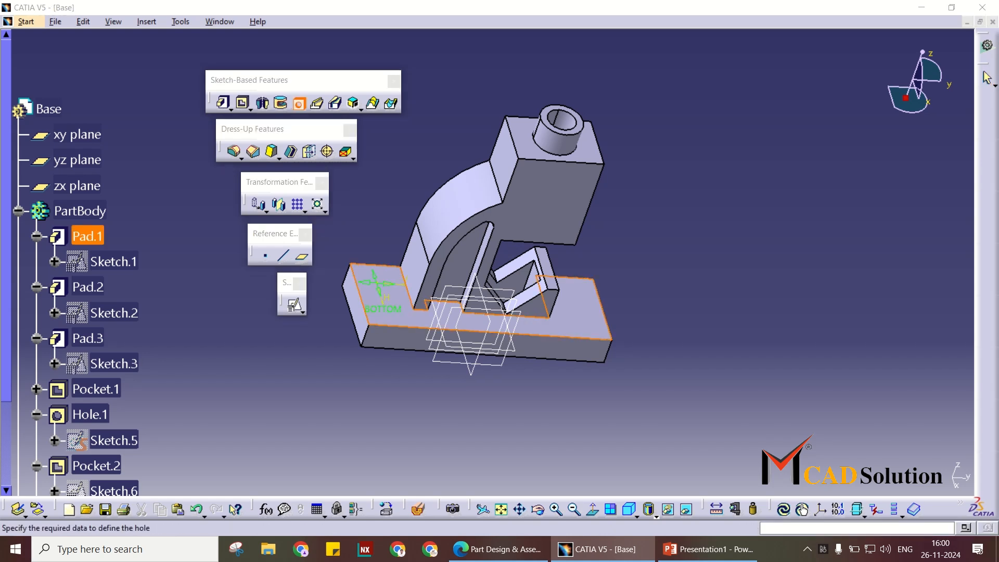
left_click(332, 317)
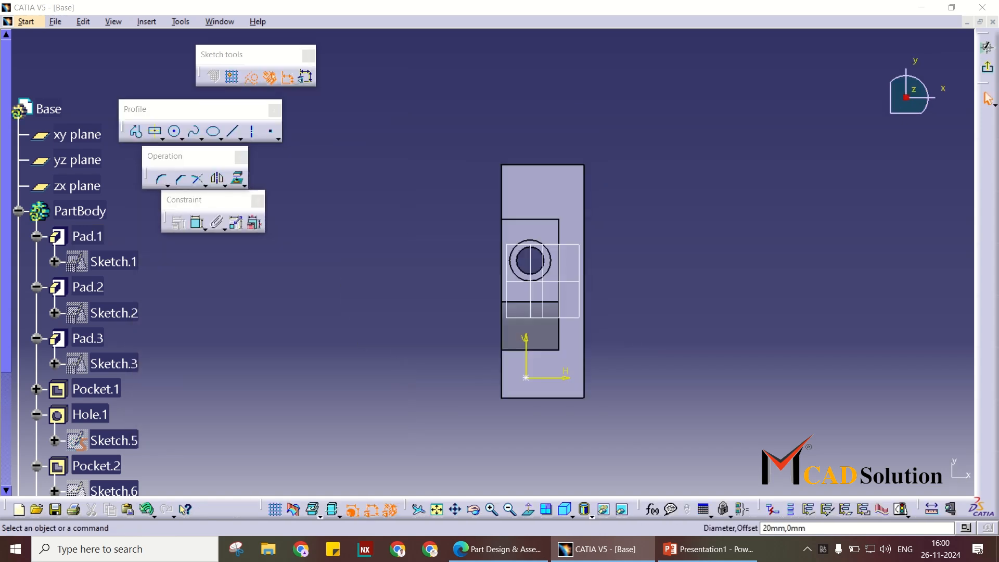
- Constrain the hole's centre point 30 mm from the base plate's long edge
left_click(197, 223)
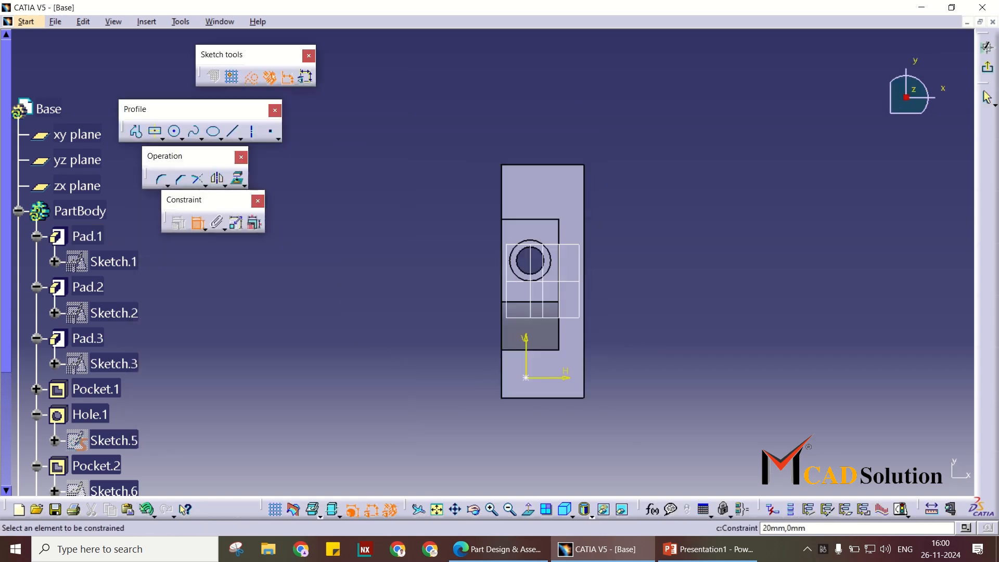
left_click(502, 376)
left_click(501, 418)
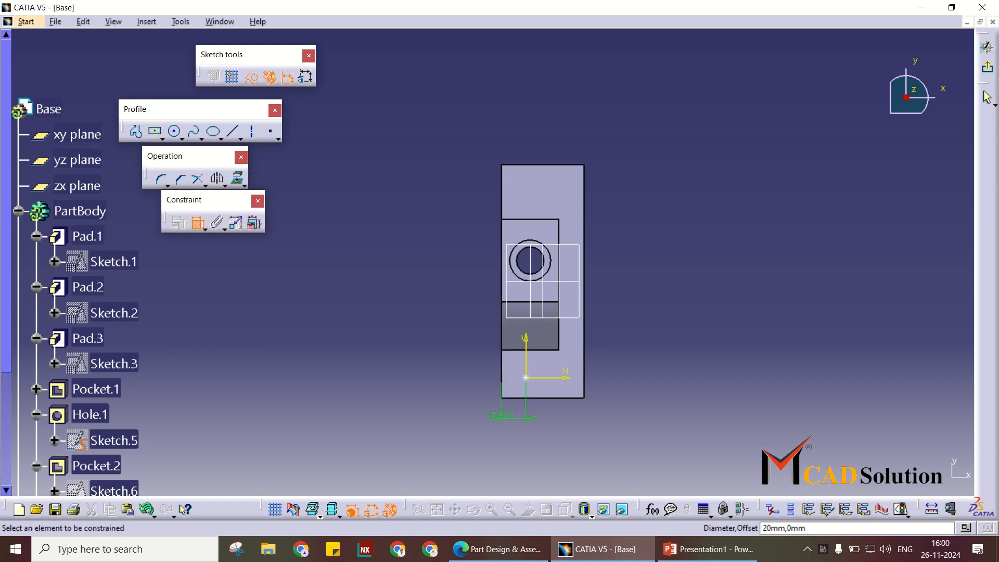
double_click(501, 416)
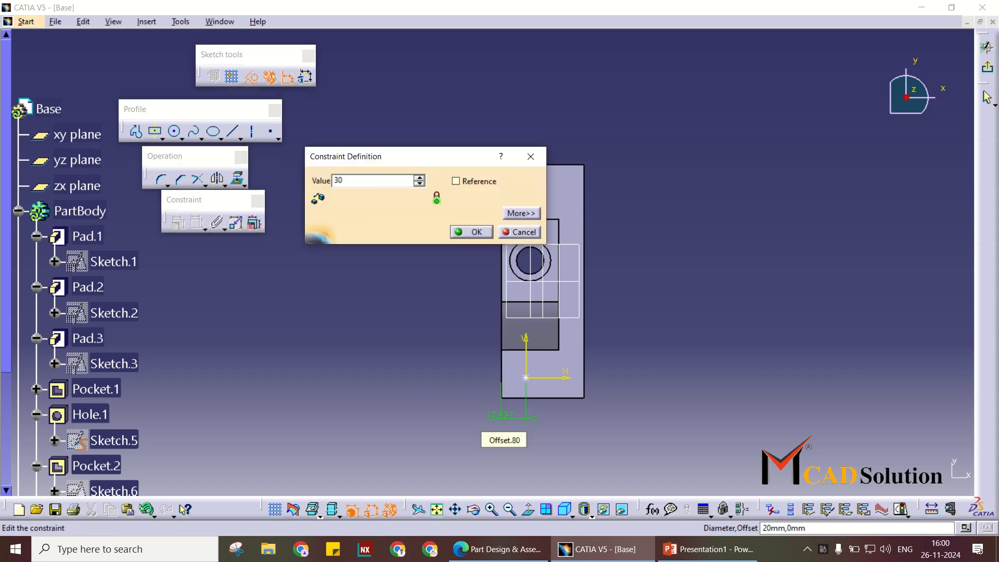
key("Return")
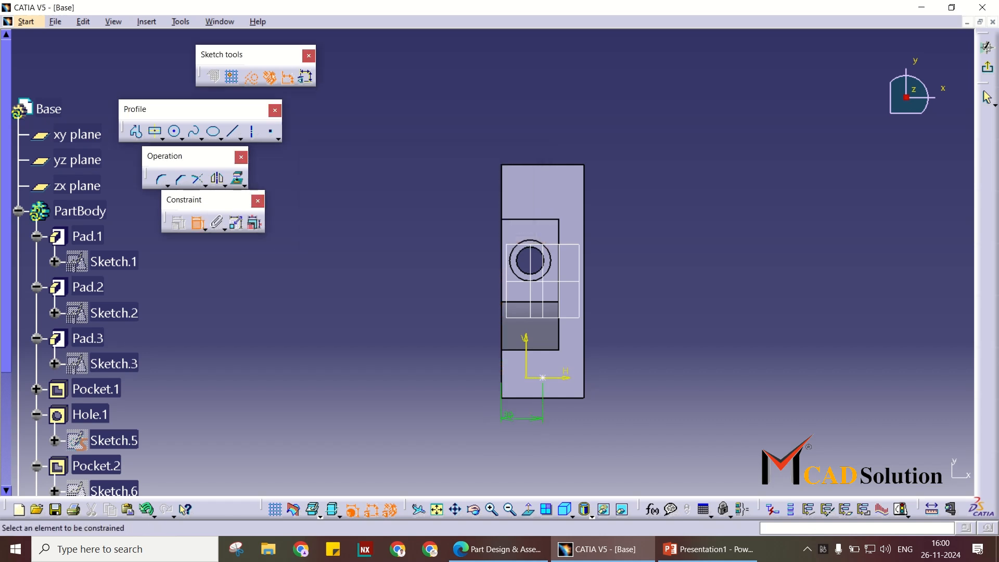
- Constrain the hole's centre point 15 mm from the base plate's short edge
left_click(548, 398)
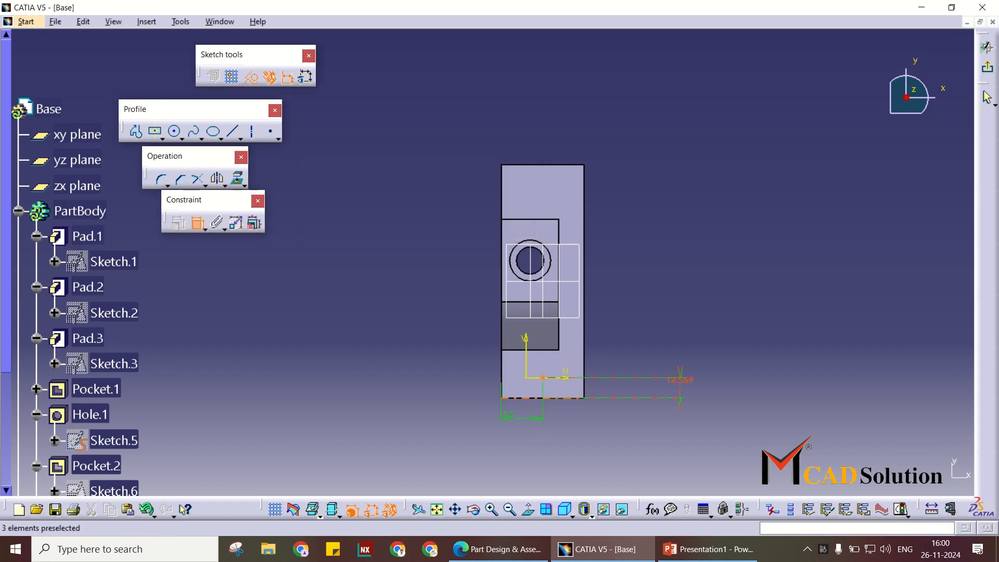
left_click(681, 380)
double_click(680, 380)
type("15")
key("Return")
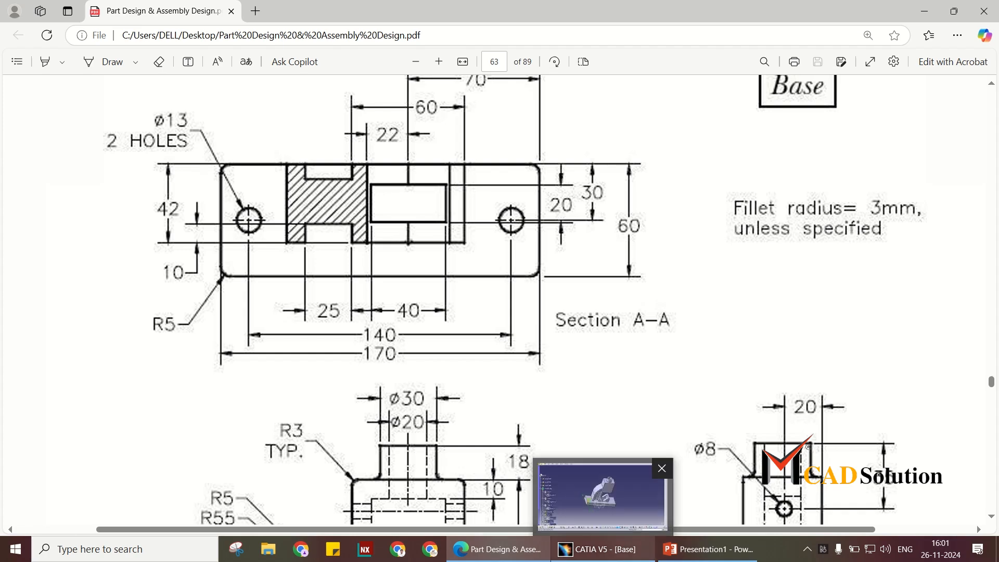
- Set the hole's diameter to 13 mm per the PDF drawing and create it
left_click(599, 549)
middle_click_drag(680, 351, 770, 370)
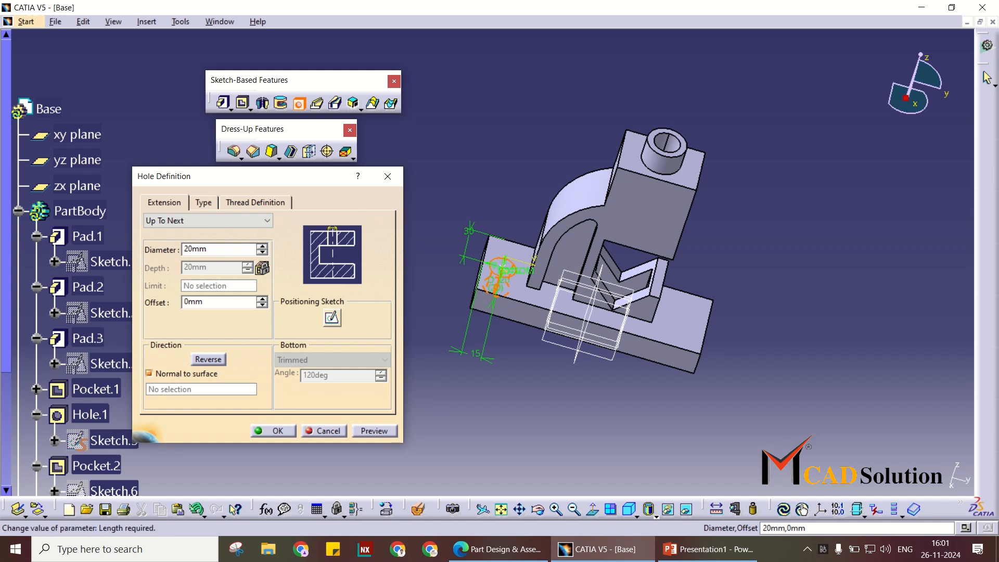
double_click(196, 249)
key("Return")
middle_click_drag(374, 296, 393, 368)
middle_click_drag(492, 338, 492, 292)
scroll(588, 308, "up", 1)
middle_click_drag(588, 307, 609, 193)
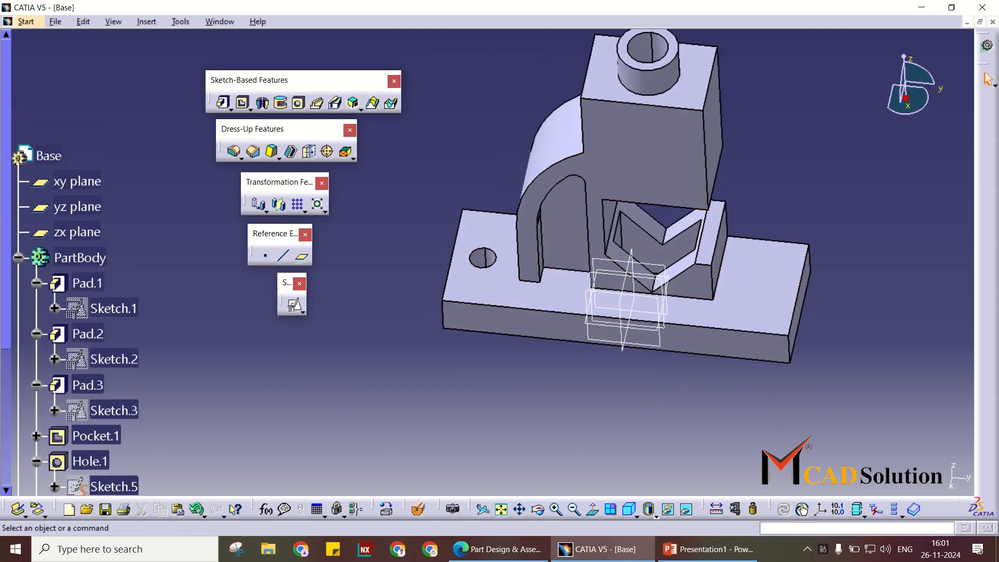
- Pattern the 13 mm hole along the base plate's long edge with 2 instances spaced 140 mm apart, per the PDF drawing
left_click(497, 549)
scroll(500, 299, "down", 1)
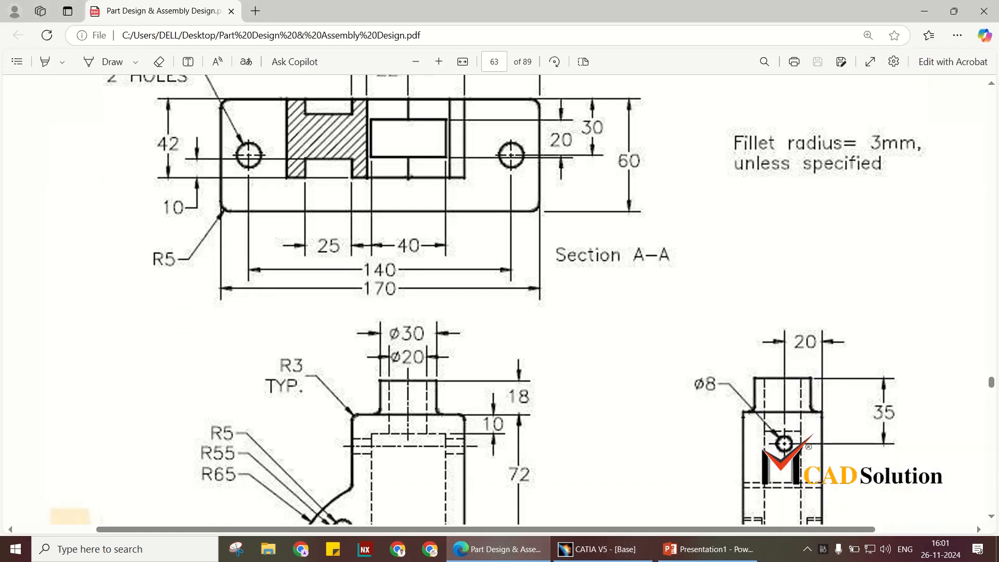
scroll(499, 299, "up", 1)
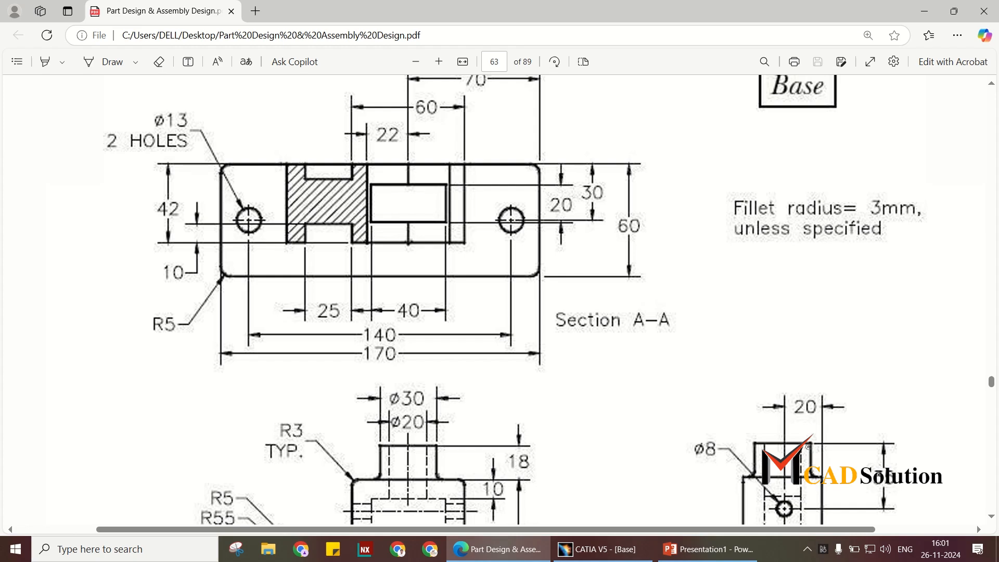
left_click(599, 549)
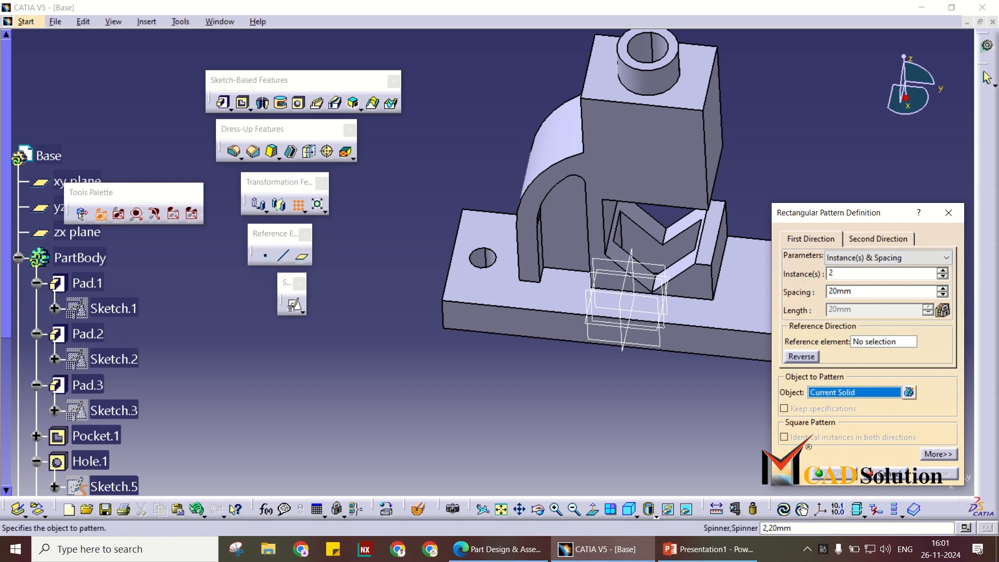
left_click(483, 258)
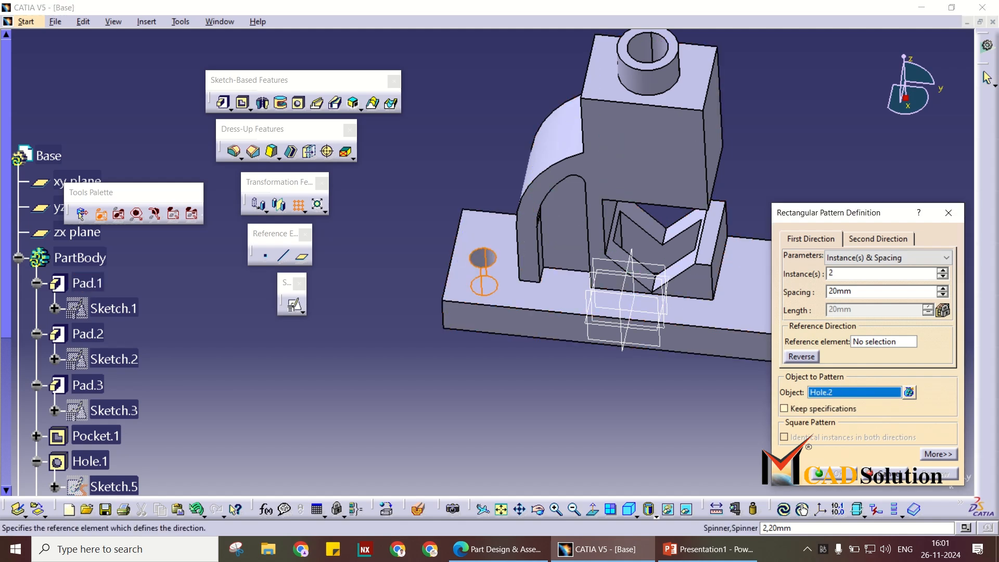
left_click(906, 258)
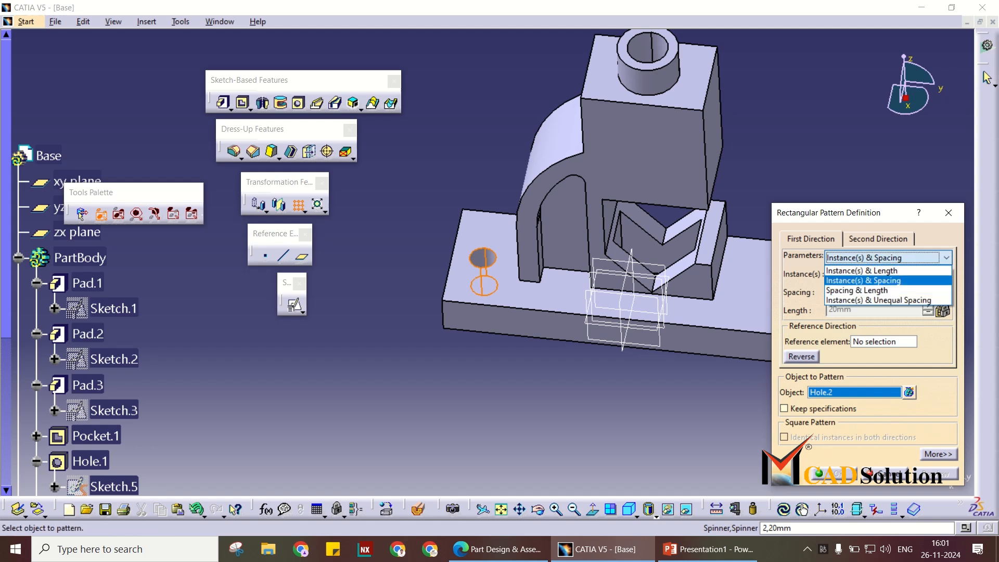
left_click(864, 280)
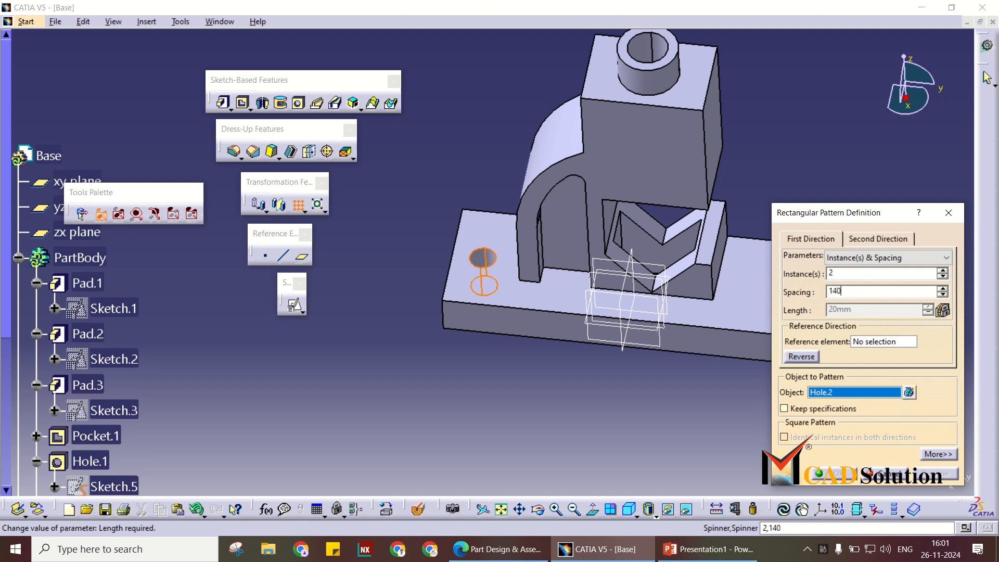
left_click(884, 342)
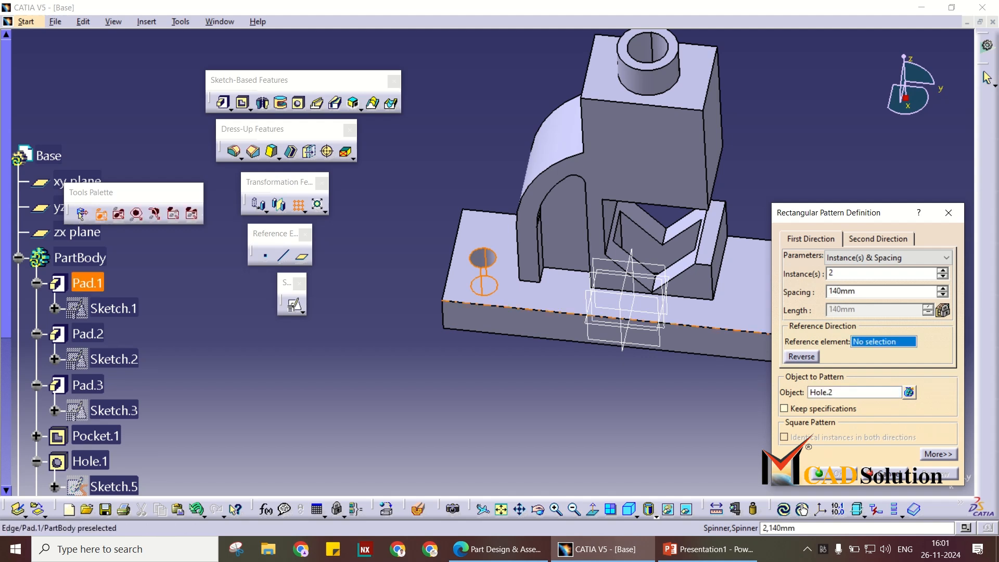
left_click(697, 326)
middle_click_drag(697, 326, 589, 324)
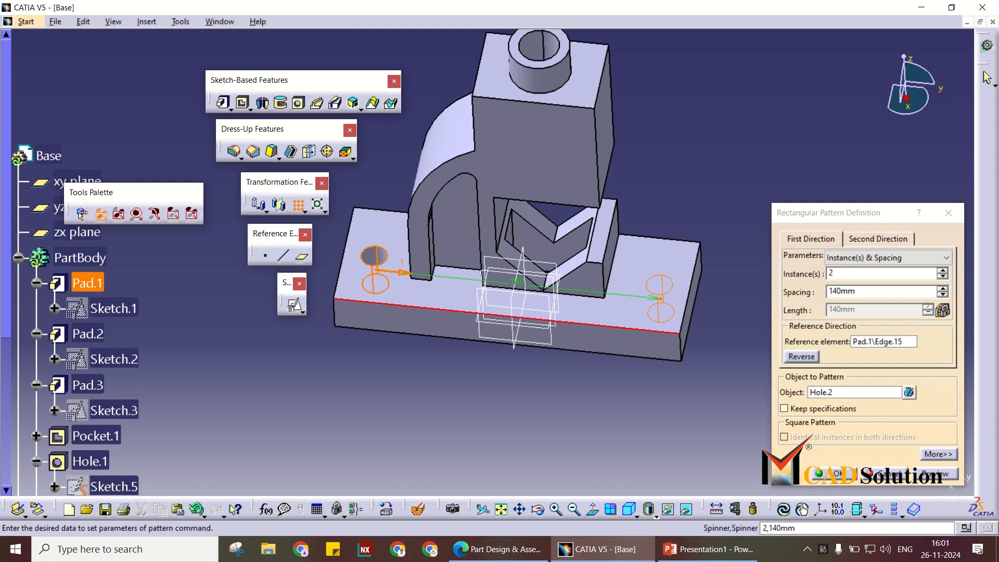
left_click(836, 474)
- Fillet the four vertical corner edges of the base plate with a 5 mm radius
middle_click_drag(620, 311, 588, 307)
middle_click_drag(497, 191, 477, 260)
scroll(478, 260, "up", 1)
middle_click_drag(628, 297, 639, 352)
middle_click_drag(546, 319, 621, 177)
key("Return")
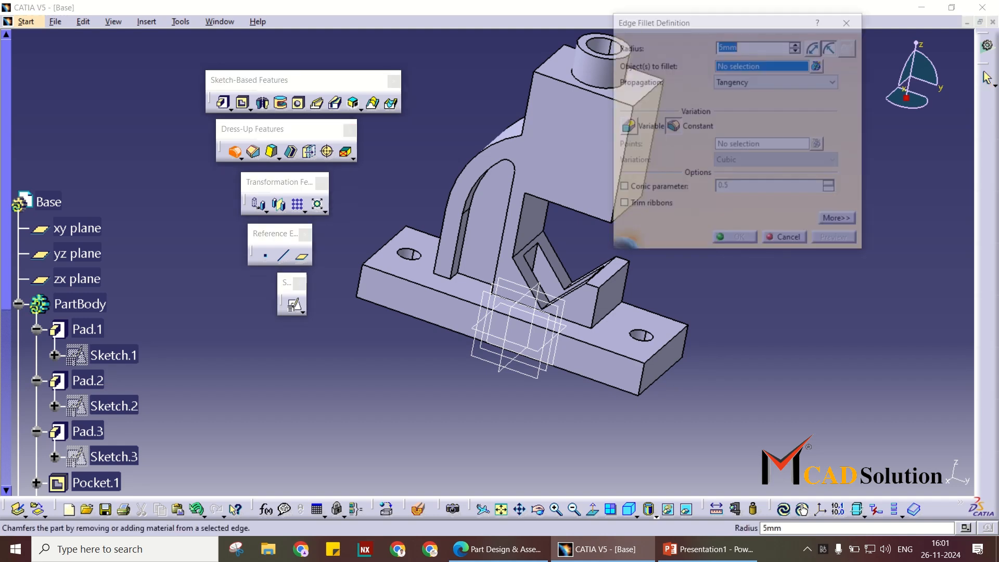
left_click(367, 278)
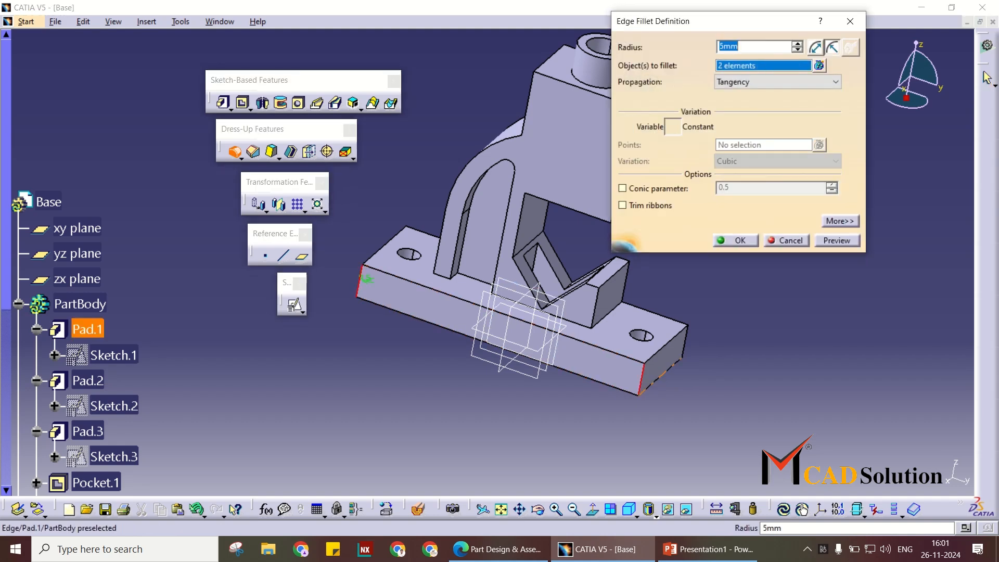
middle_click_drag(729, 354, 661, 330)
left_click(612, 337)
middle_click_drag(464, 367, 551, 374)
middle_click_drag(373, 307, 470, 370)
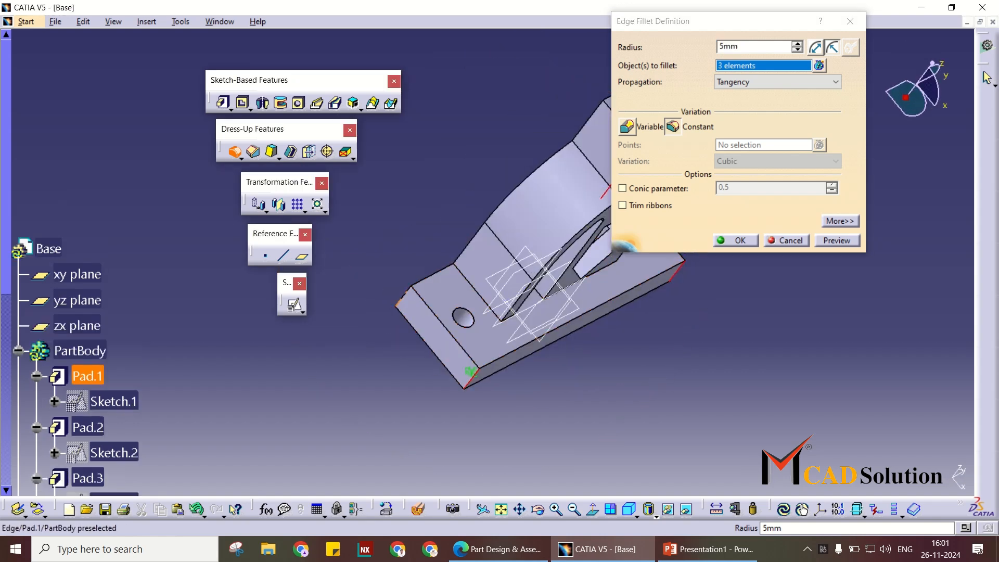
left_click(401, 300)
middle_click_drag(660, 382, 524, 389)
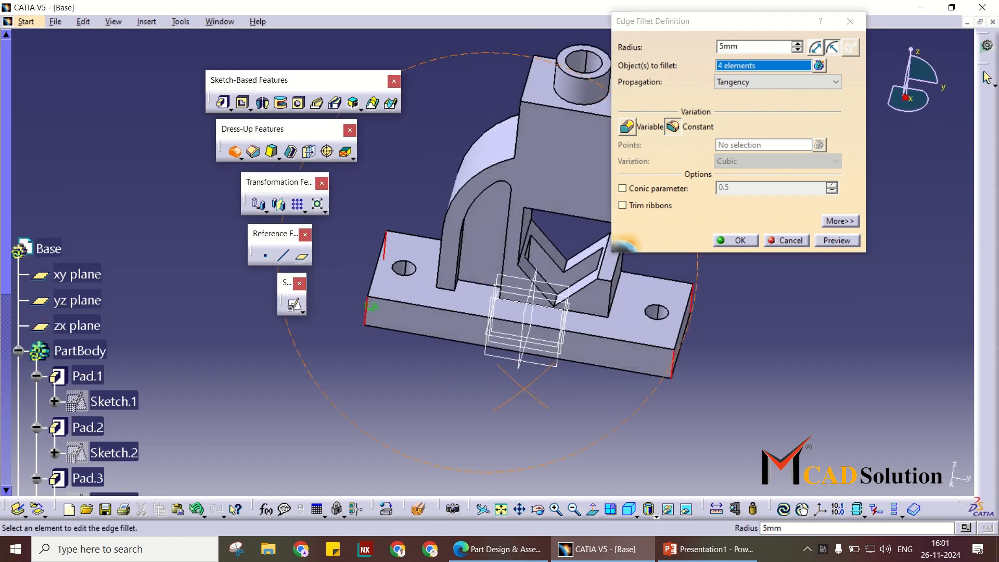
left_click(736, 241)
left_click(732, 291)
- Fillet the upper block's two top edges, lower outer edge, curved-arm junction and inner corner with the drawing's typical 3 mm radius
middle_click_drag(687, 393, 591, 375)
left_click(280, 205)
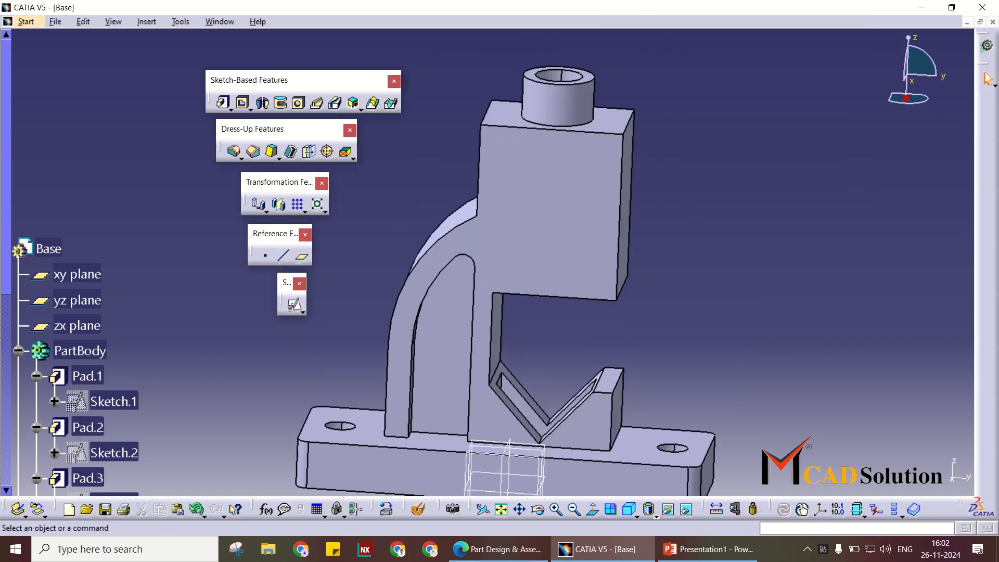
left_click(234, 151)
middle_click_drag(469, 99, 338, 221)
left_click(486, 181)
scroll(403, 218, "up", 1)
middle_click_drag(406, 275, 502, 255)
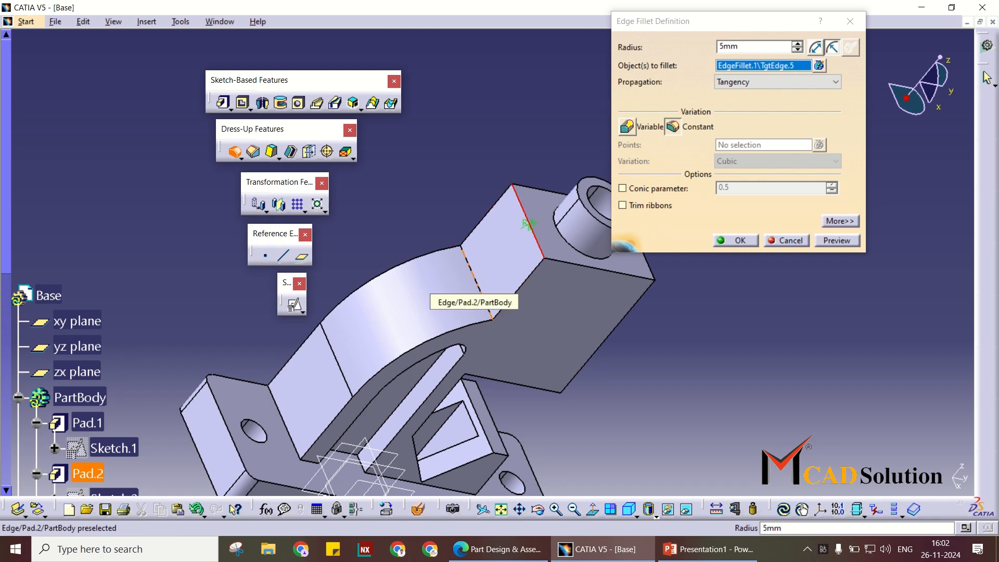
left_click(475, 277)
middle_click_drag(679, 346, 587, 270)
left_click(513, 222)
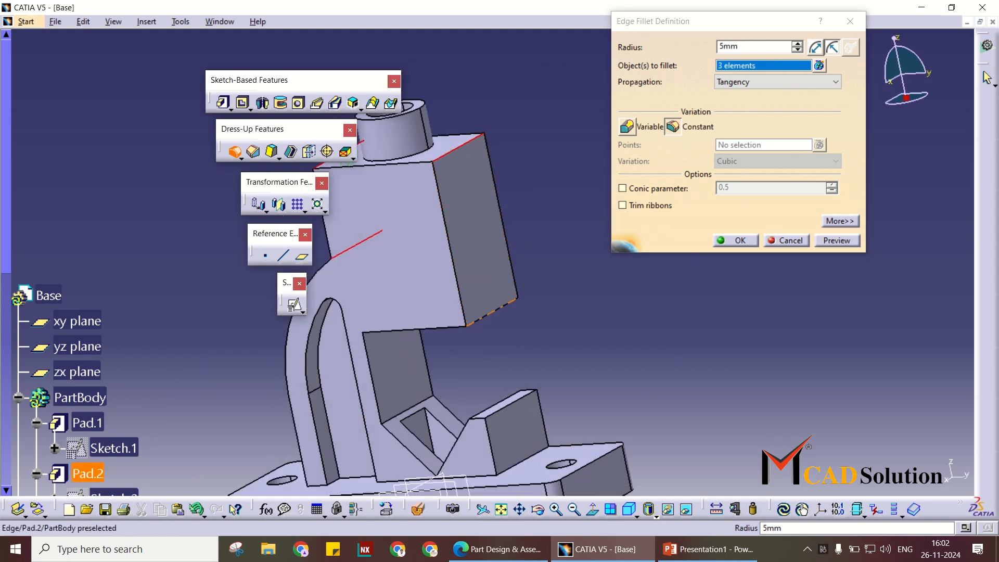
left_click(492, 313)
middle_click_drag(421, 312, 494, 265)
middle_click_drag(492, 383, 572, 240)
left_click(382, 279)
middle_click_drag(333, 250, 359, 424)
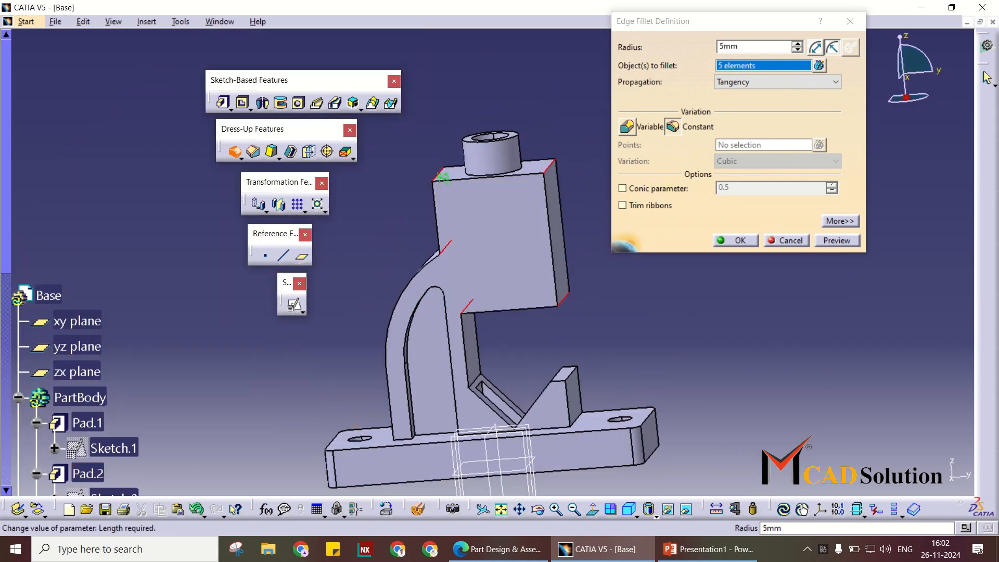
double_click(730, 47)
key("Return")
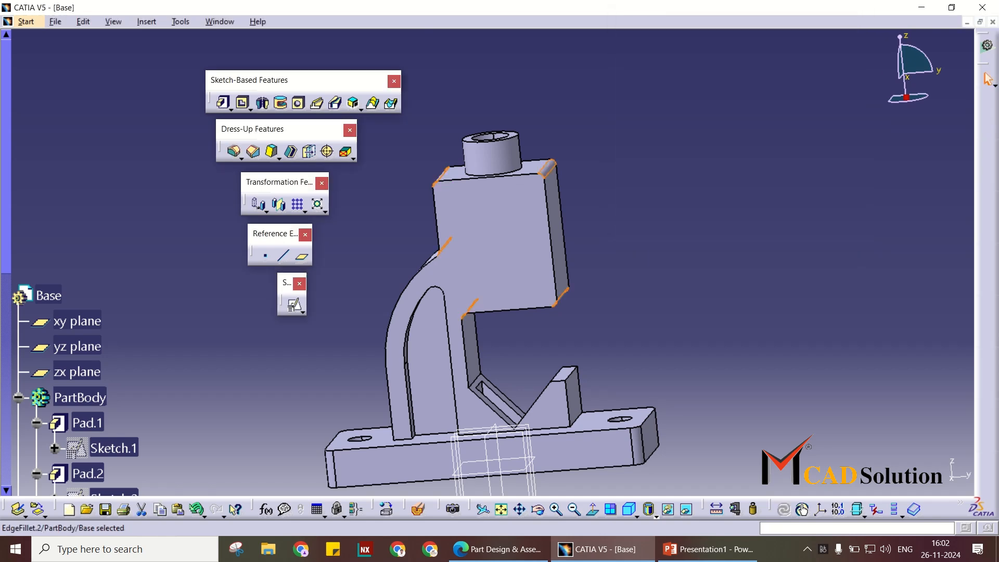
left_click(615, 198)
middle_click_drag(615, 198, 601, 244)
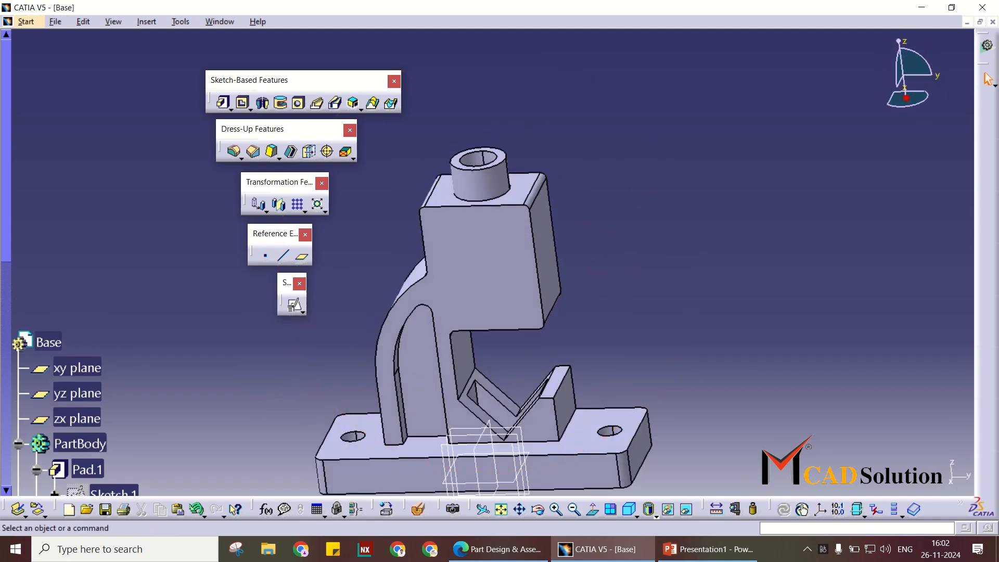
- Start a hole on the upper block's outer end face and open its positioning sketch
middle_click_drag(654, 307, 489, 336)
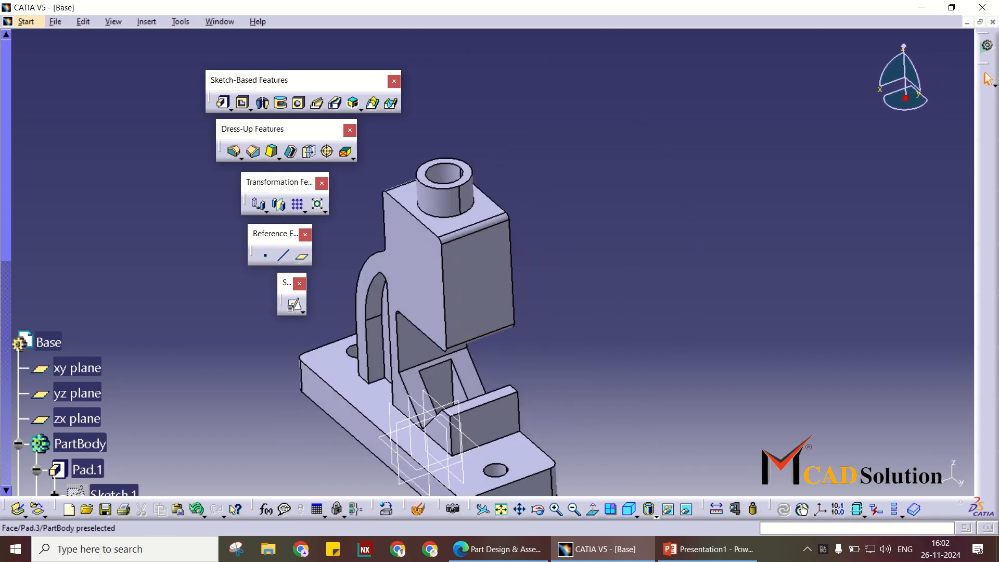
left_click(298, 102)
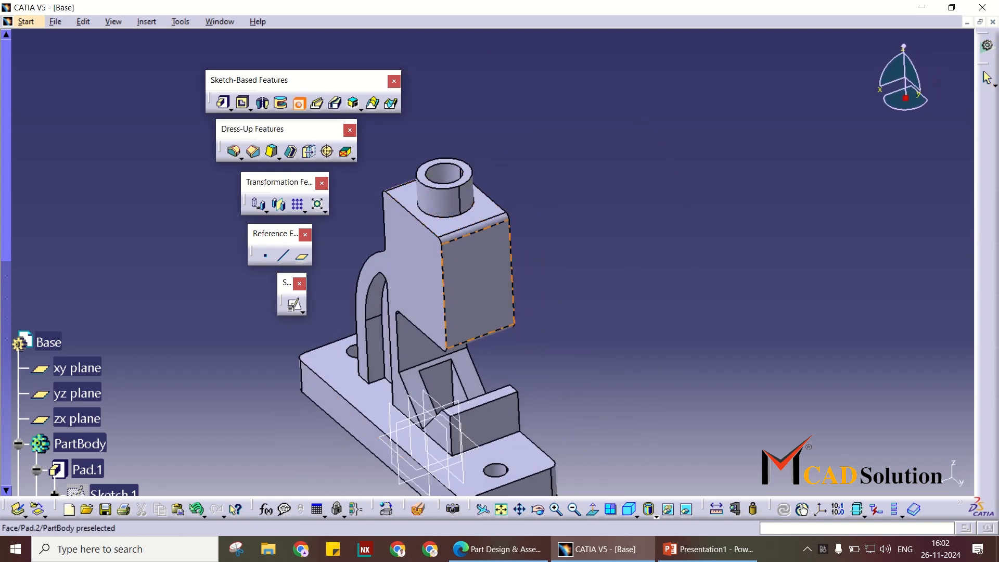
left_click(476, 259)
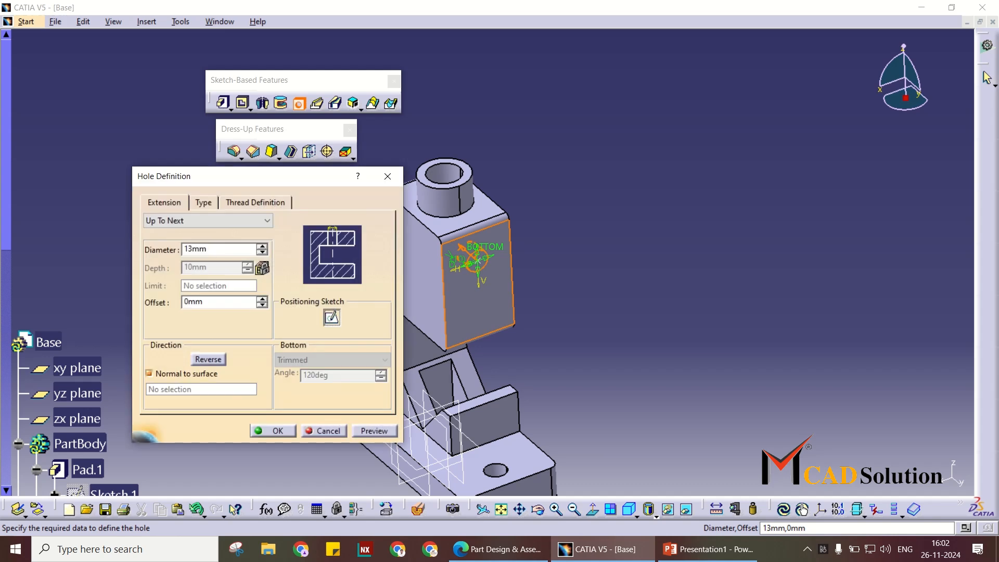
left_click(332, 317)
- Constrain the hole's centre point 21 mm from the end face's long side edge
left_click(197, 223)
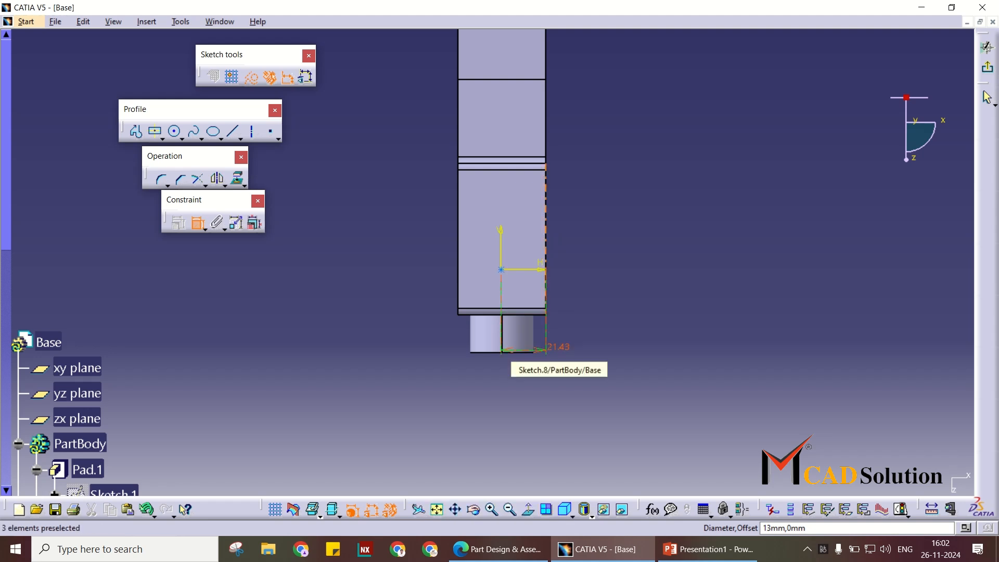
double_click(538, 351)
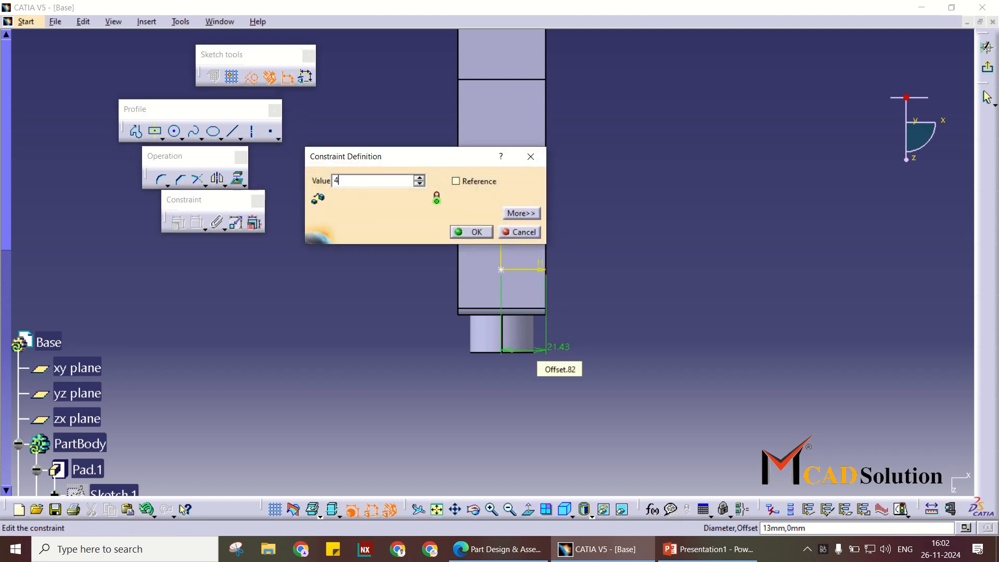
key("Return")
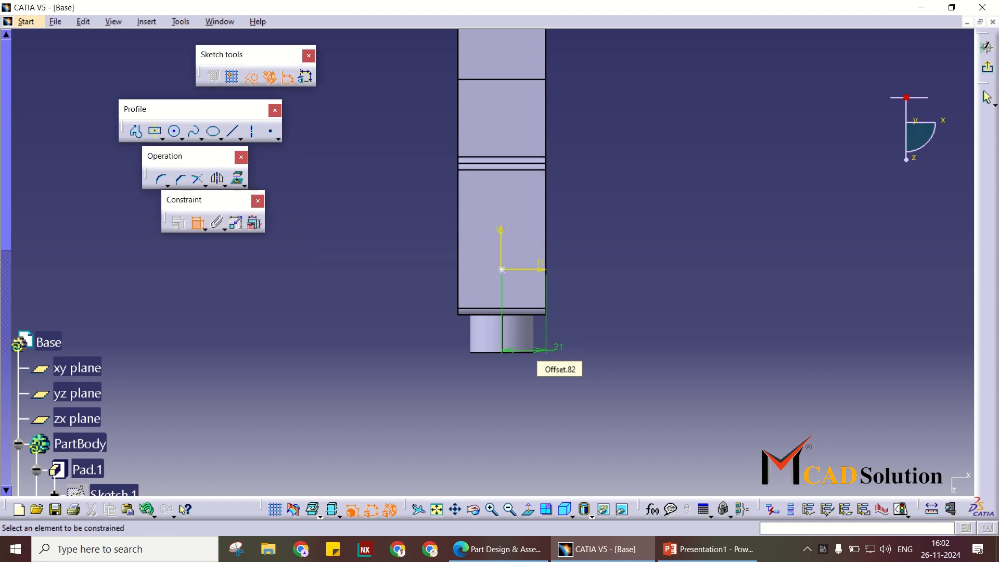
- Constrain the hole's centre point 35 mm from the cylindrical boss's end and finish the positioning sketch
middle_click_drag(646, 273, 645, 245)
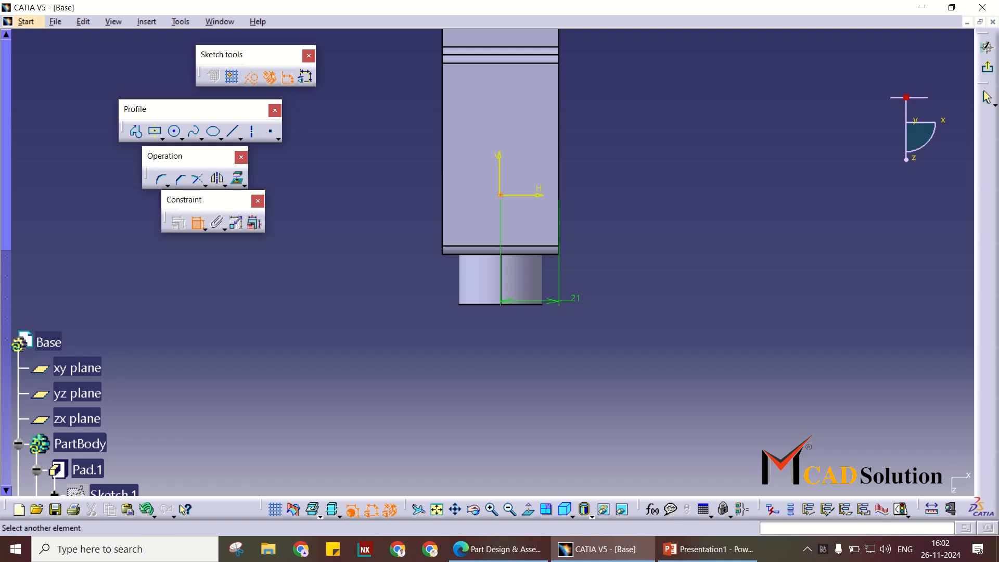
left_click(690, 288)
double_click(690, 289)
type("35")
key("Return")
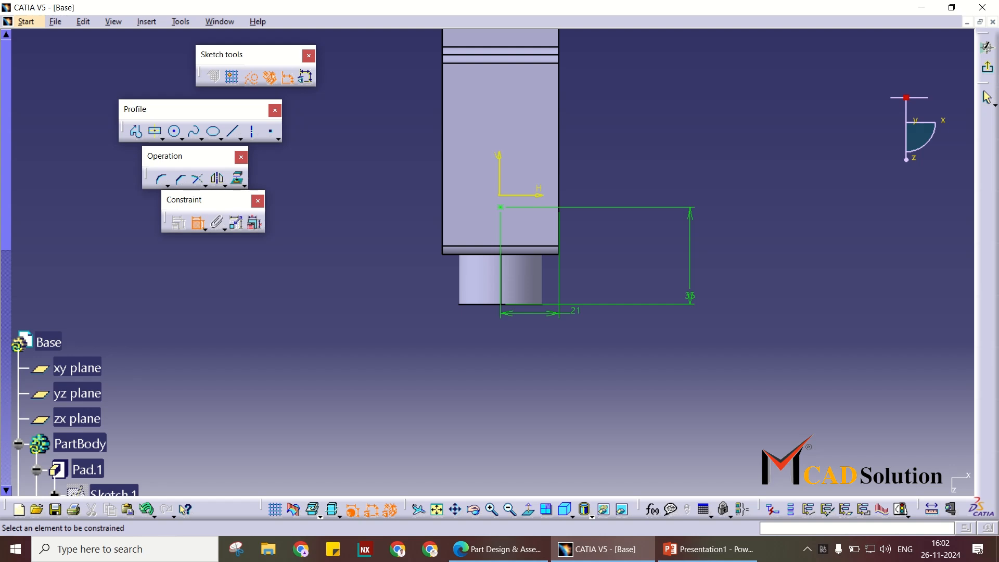
left_click(989, 70)
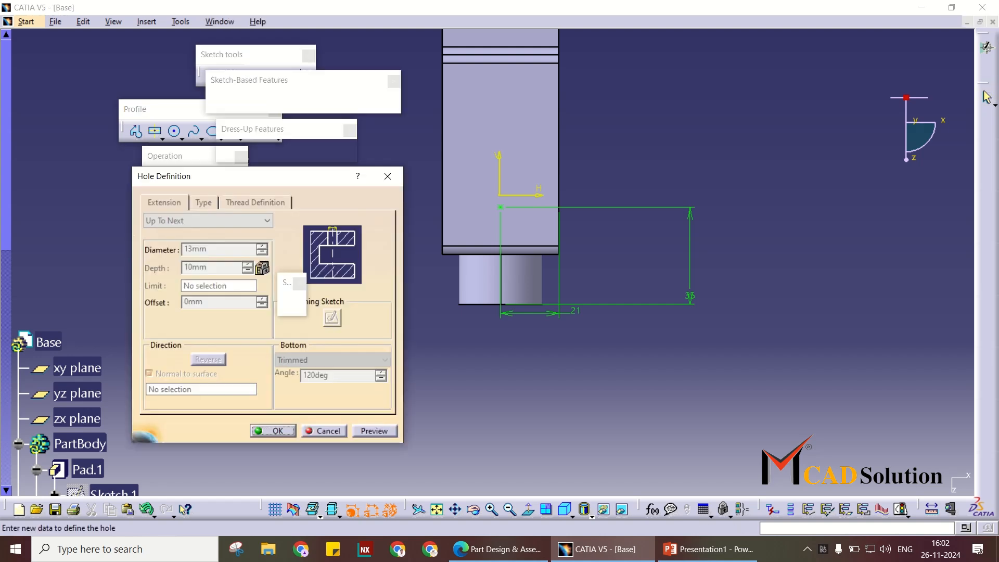
- Set the hole's diameter to 8 mm per the PDF drawing, extend it Up To Last and create it
left_click(498, 549)
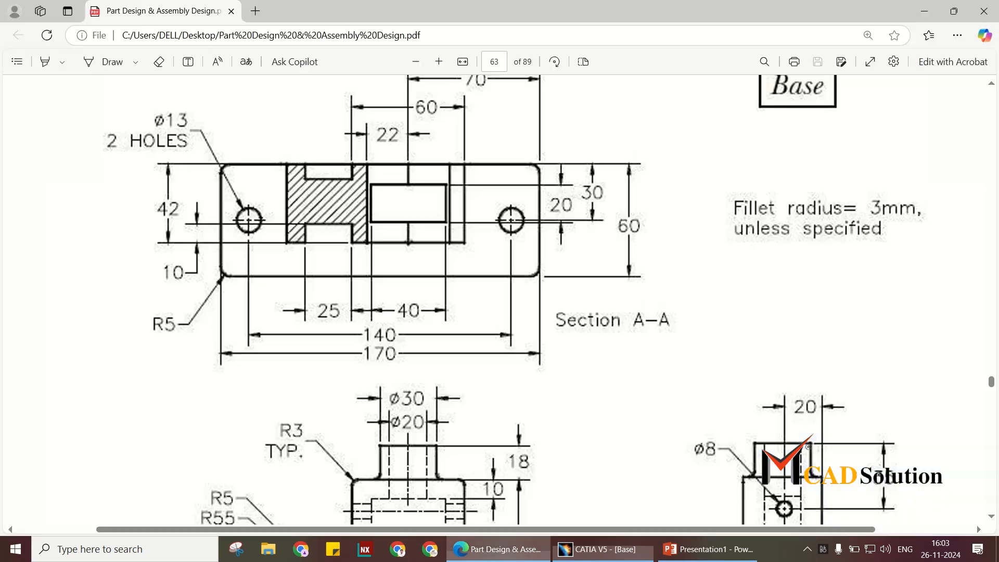
scroll(500, 299, "down", 3)
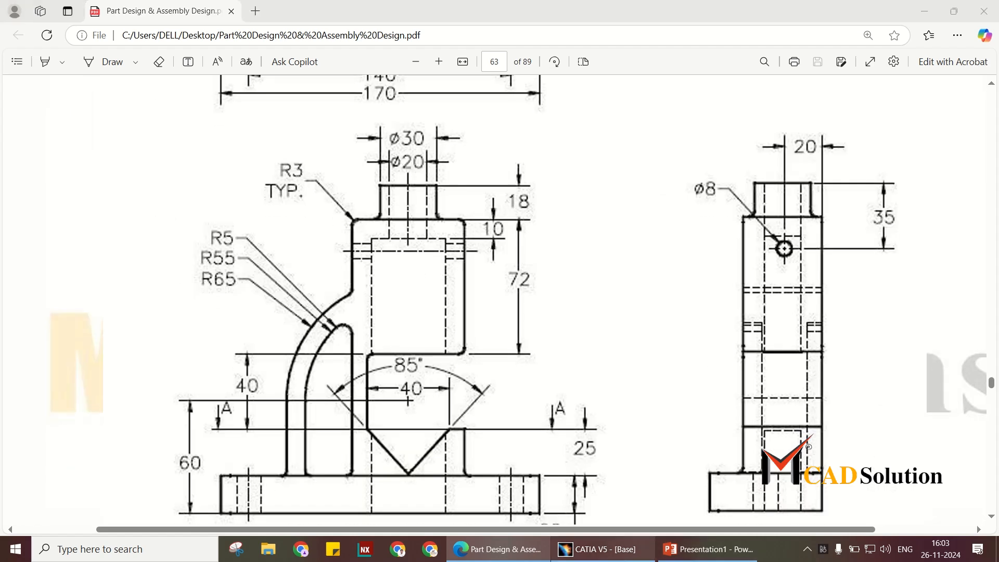
left_click(602, 549)
left_click(193, 249)
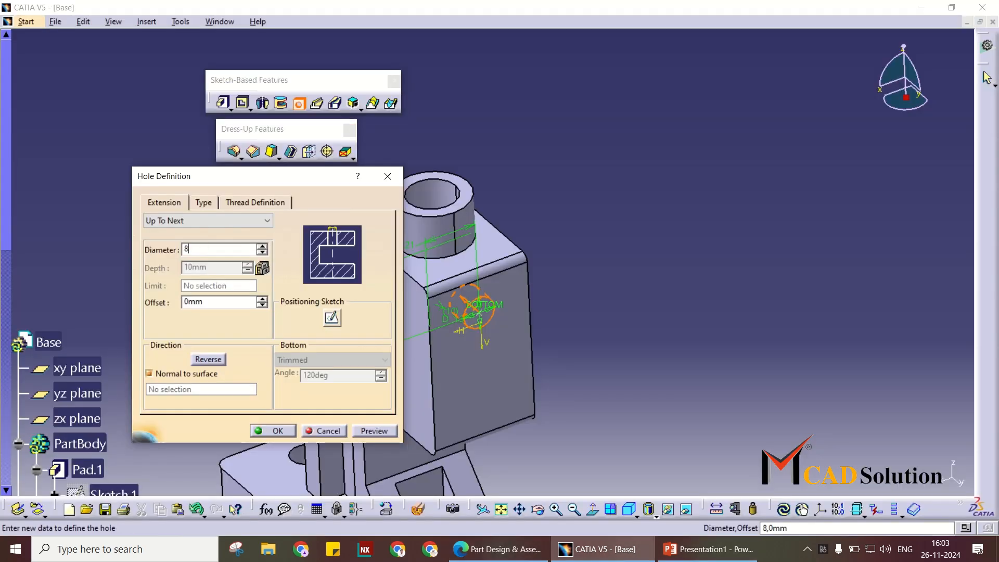
left_click(208, 220)
left_click(166, 254)
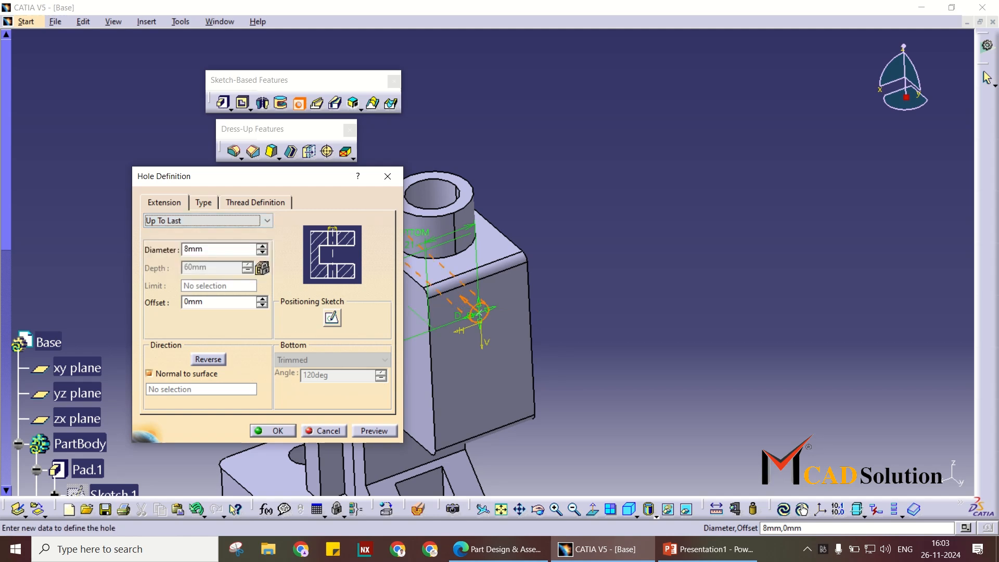
left_click(273, 431)
- Examine the Base model from several angles and review its features in the specification tree
middle_click_drag(541, 229, 492, 266)
scroll(492, 333, "up", 1)
middle_click_drag(532, 381, 614, 160)
middle_click_drag(547, 234, 589, 244)
scroll(503, 282, "up", 1)
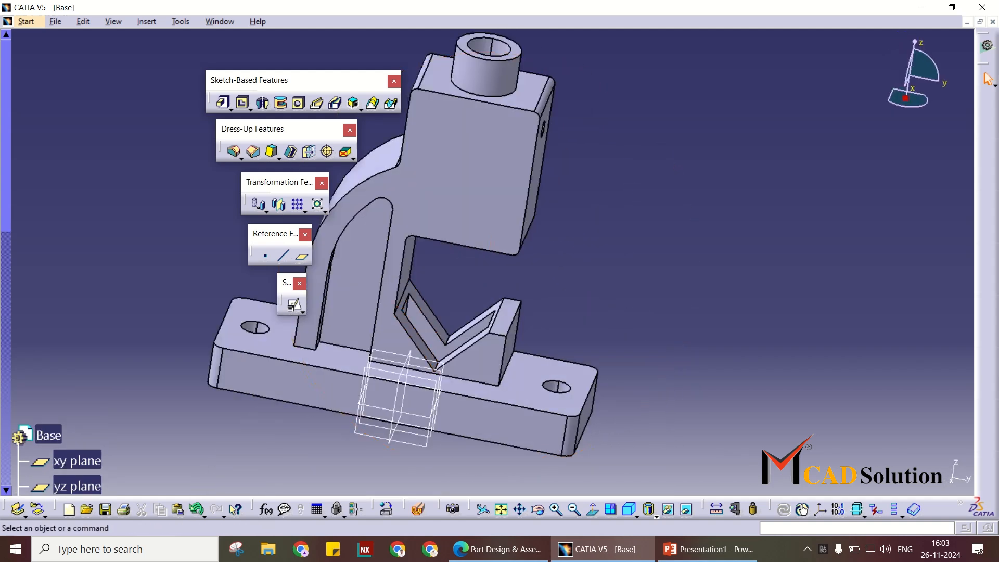
scroll(589, 244, "down", 2)
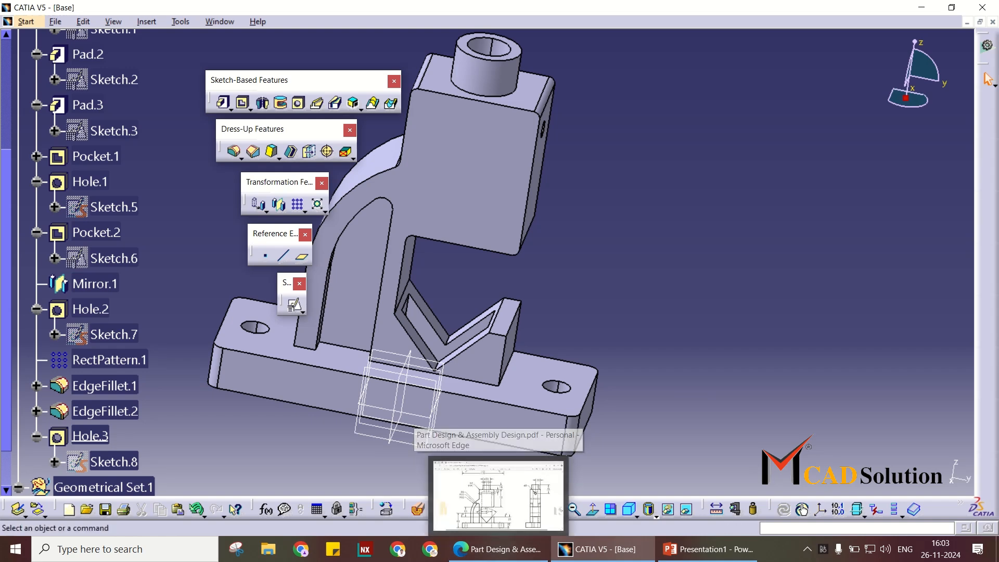
scroll(586, 276, "up", 1)
middle_click_drag(622, 276, 579, 277)
scroll(114, 242, "down", 3)
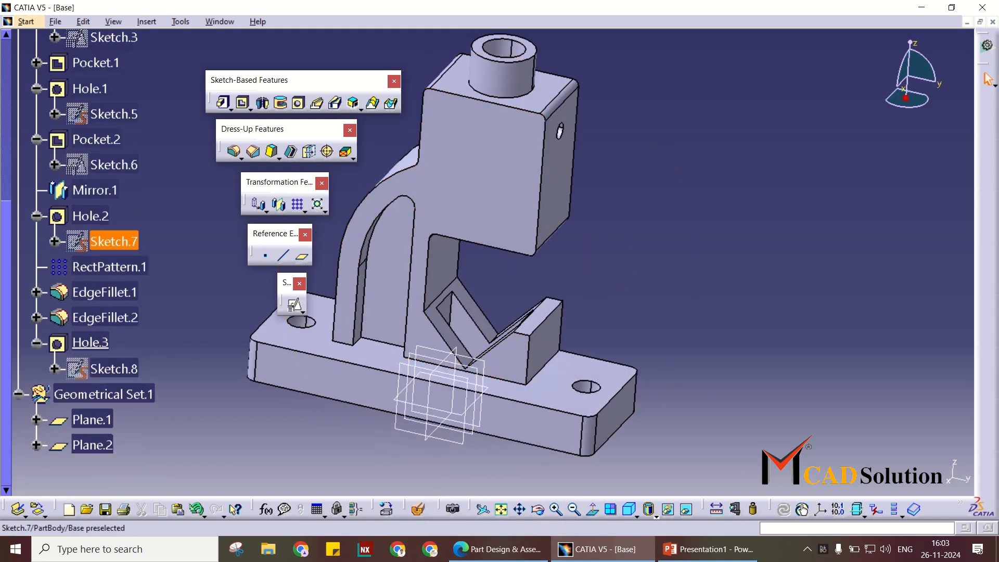
scroll(114, 242, "up", 5)
scroll(686, 286, "up", 2)
mouse_move(686, 286)
middle_mouse_down()
mouse_move(674, 284)
mouse_move(690, 300)
mouse_move(679, 289)
middle_mouse_up()
- Switch to the PDF drawing and review the full set of dimensioned views of the Base
left_click(494, 549)
scroll(500, 302, "down", 3)
scroll(500, 304, "down", 3, "ctrl")
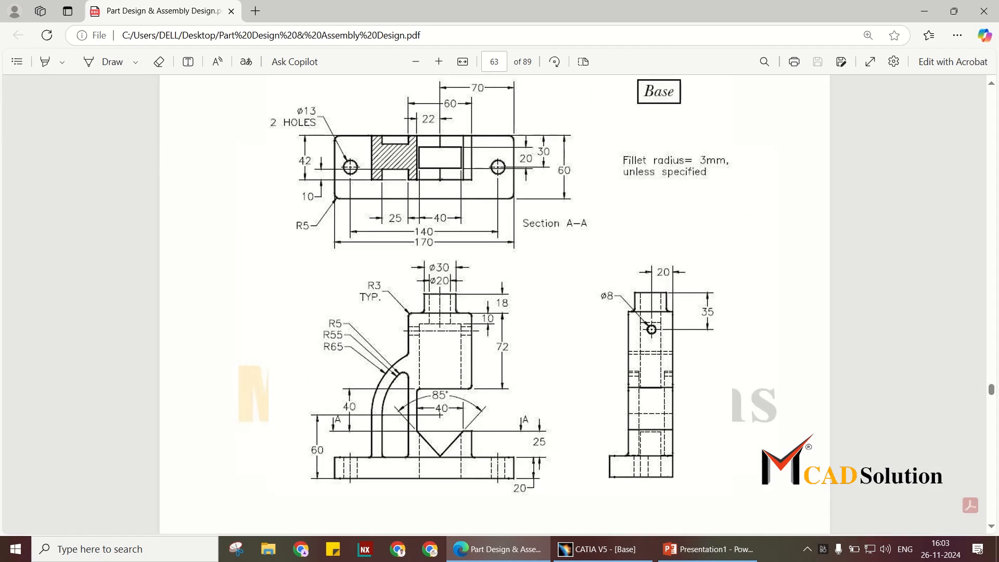
- Switch back to the Base model in CATIA V5 and locate the edge fillets in the specification tree
left_click(602, 550)
left_click(630, 510)
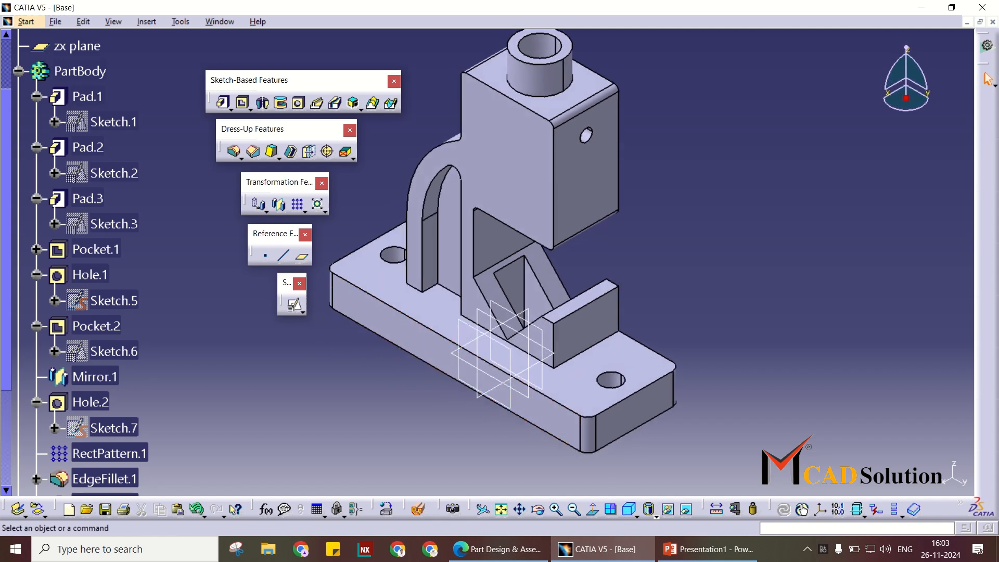
scroll(83, 260, "down", 5)
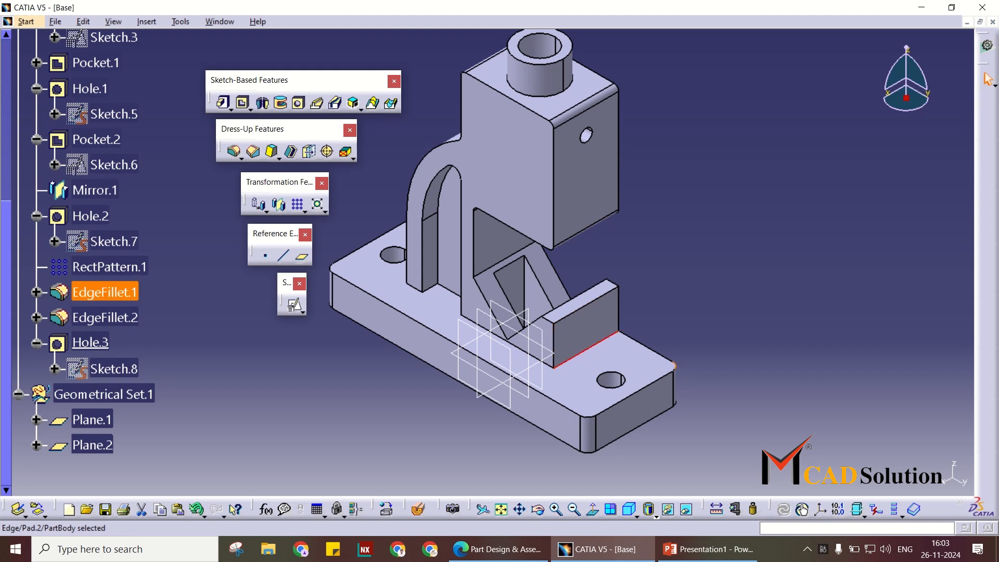
double_click(104, 317)
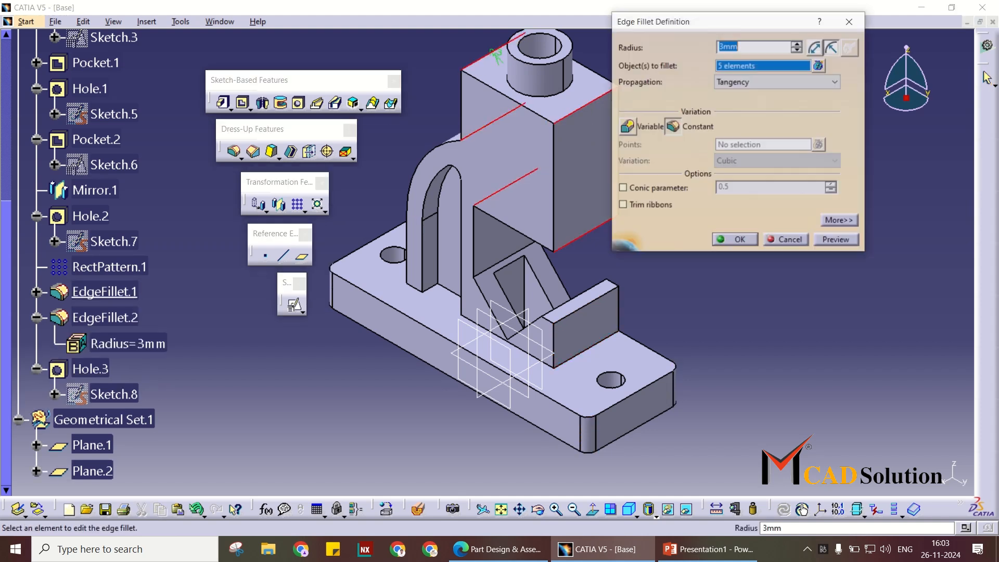
left_click(586, 350)
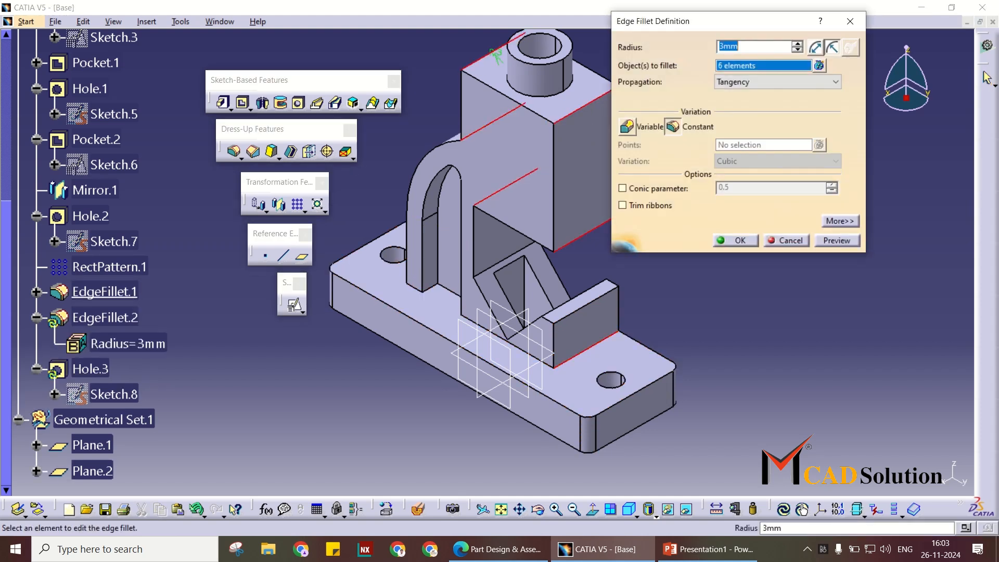
middle_click_drag(586, 349, 627, 339)
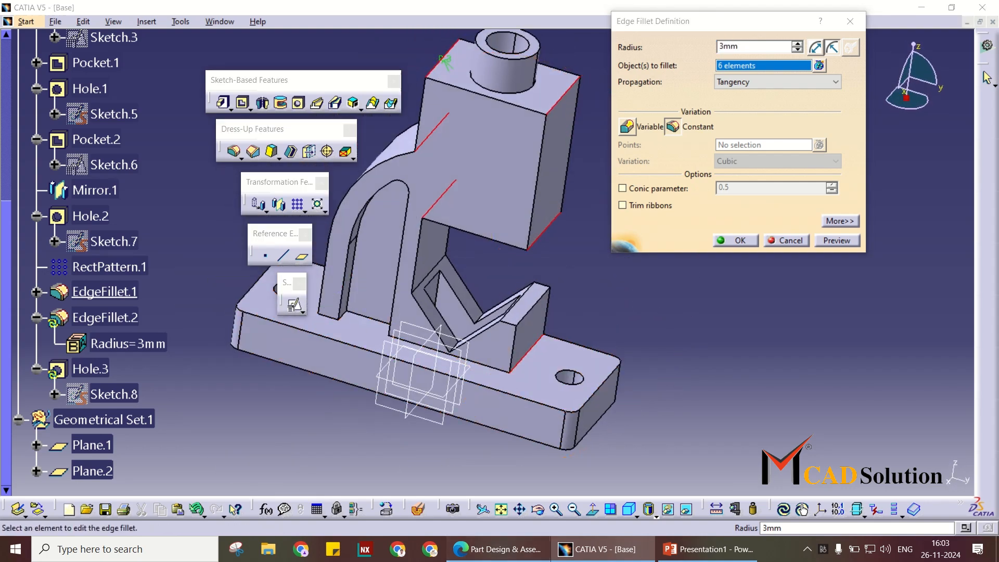
left_click(497, 549)
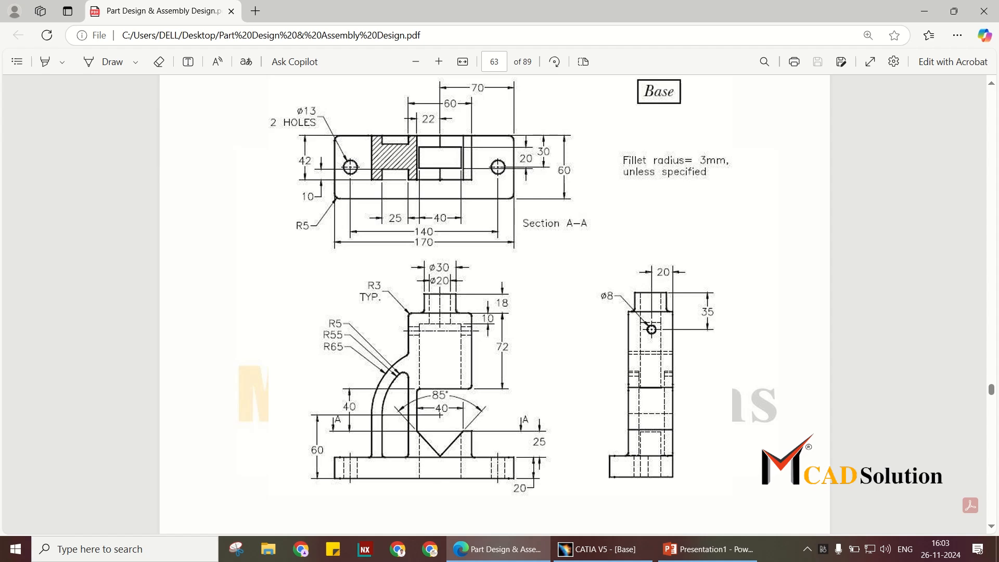
left_click(602, 549)
middle_click_drag(428, 385, 432, 372)
middle_click_drag(333, 403, 364, 406)
middle_click_drag(398, 375, 458, 260)
scroll(463, 260, "up", 1)
left_click(417, 309)
middle_click_drag(401, 333, 710, 277)
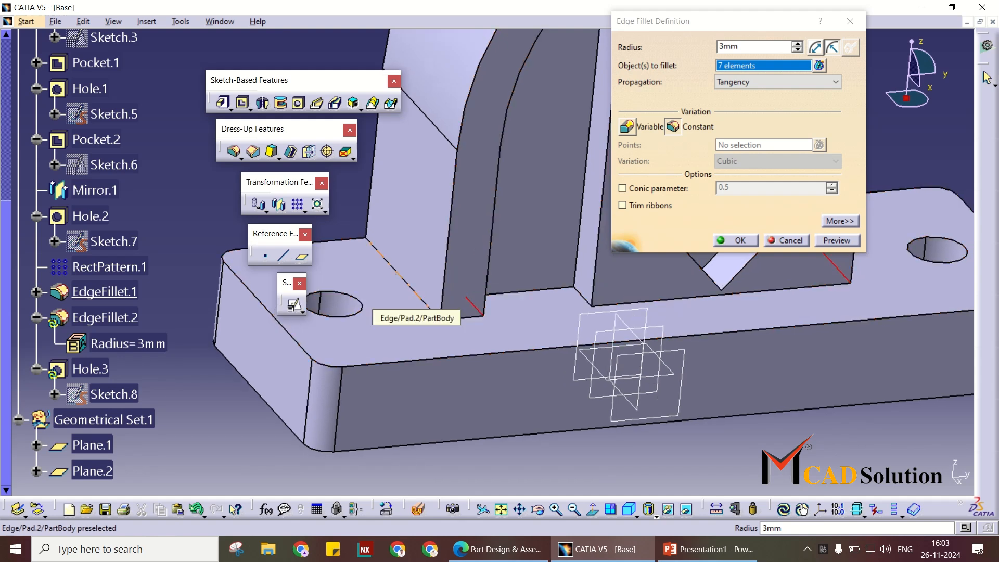
left_click(408, 289)
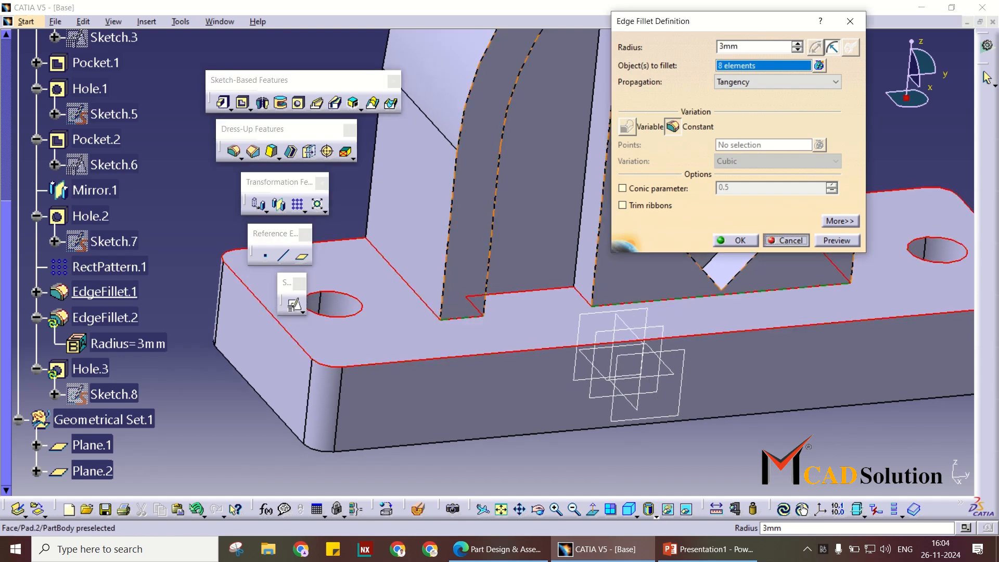
left_click(787, 241)
- Edit the second edge fillet, radius 3 mm, adding the outer and inner edges where the curved rib meets the base plate
scroll(92, 368, "down", 2)
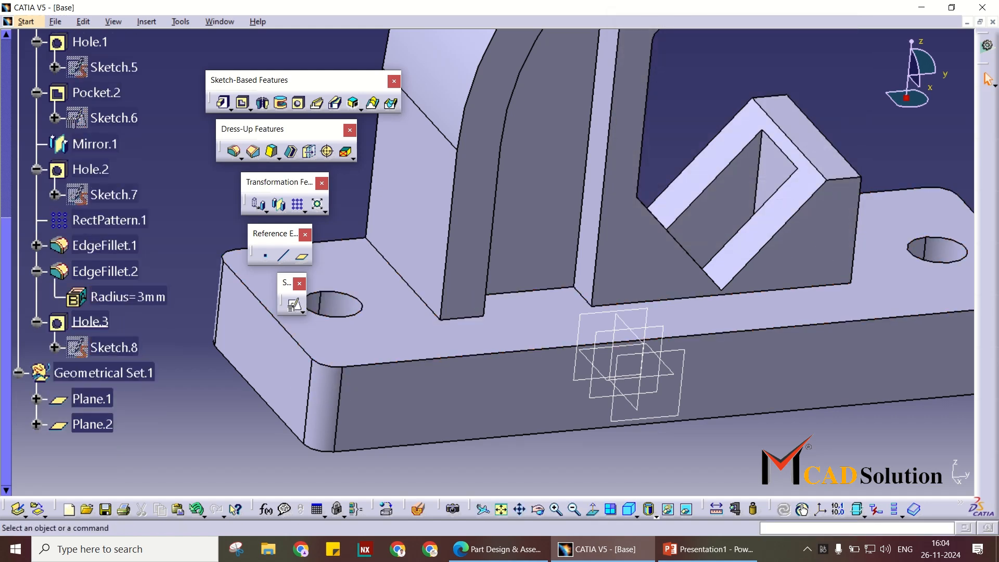
double_click(104, 271)
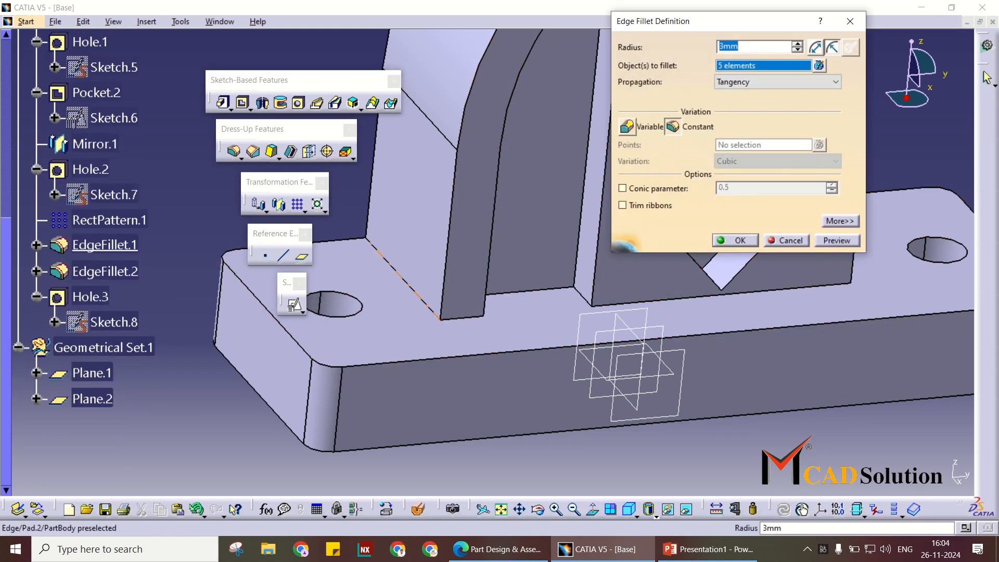
left_click(409, 284)
middle_click_drag(464, 297, 449, 261)
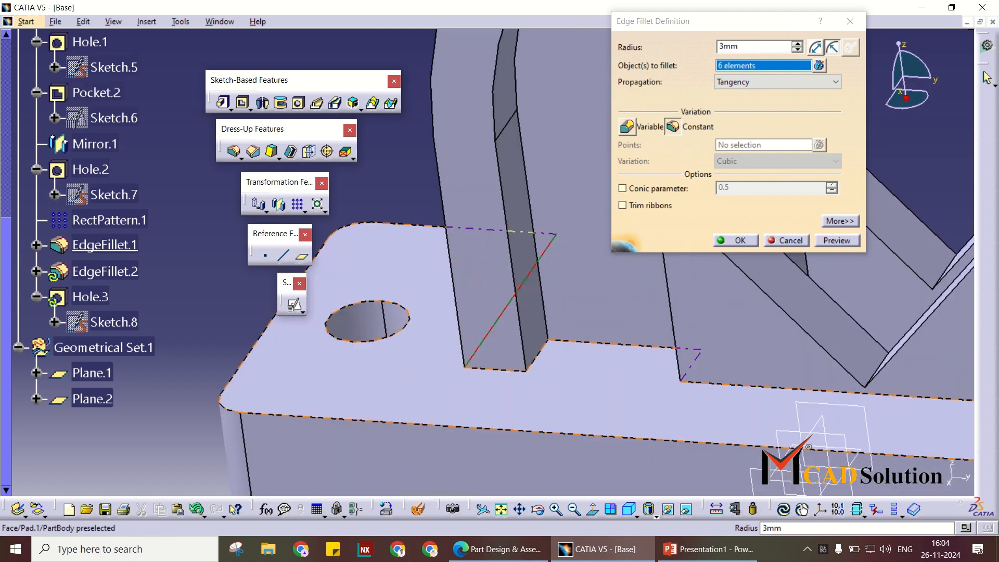
left_click(538, 355)
- Add the column's recess-side foot edge and the V-block's outer foot edge to the 3 mm fillet and apply it
scroll(568, 359, "up", 1)
middle_click_drag(567, 359, 672, 333)
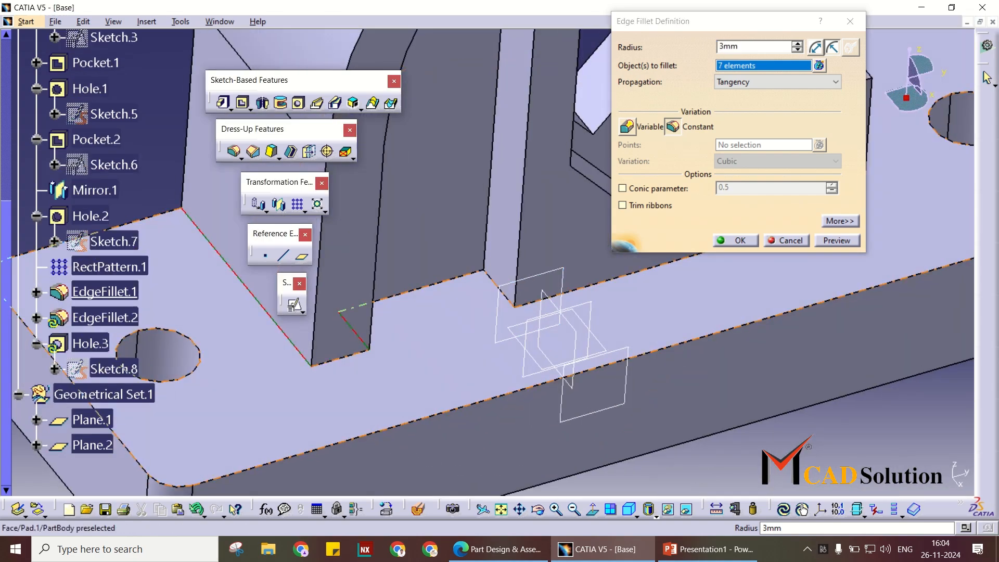
left_click(502, 292)
middle_click_drag(520, 317, 376, 365)
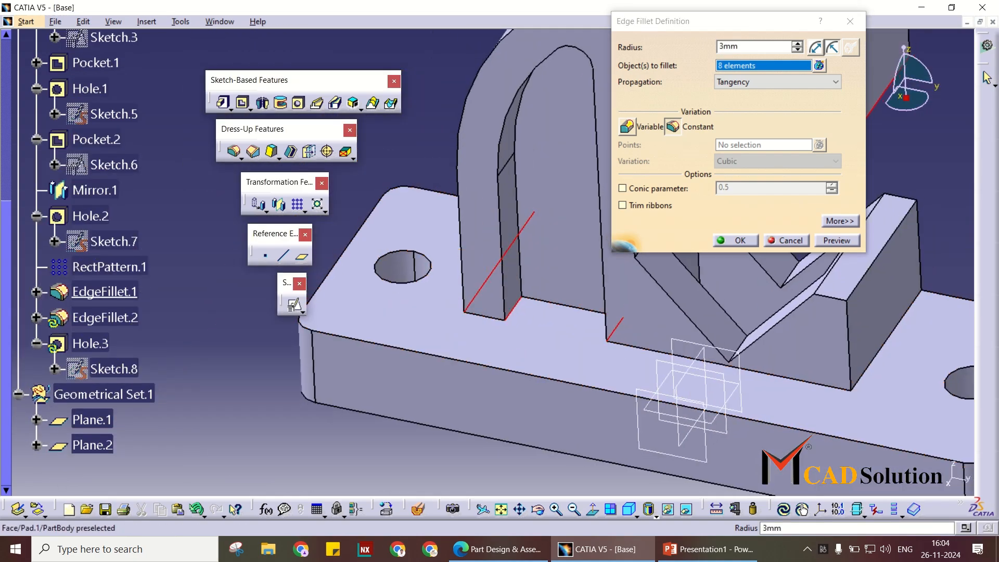
middle_click_drag(640, 338, 536, 315)
left_click(832, 476)
middle_click_drag(827, 432, 776, 323)
left_click(737, 241)
left_click(463, 401)
middle_click_drag(484, 385, 603, 355)
scroll(645, 347, "up", 1)
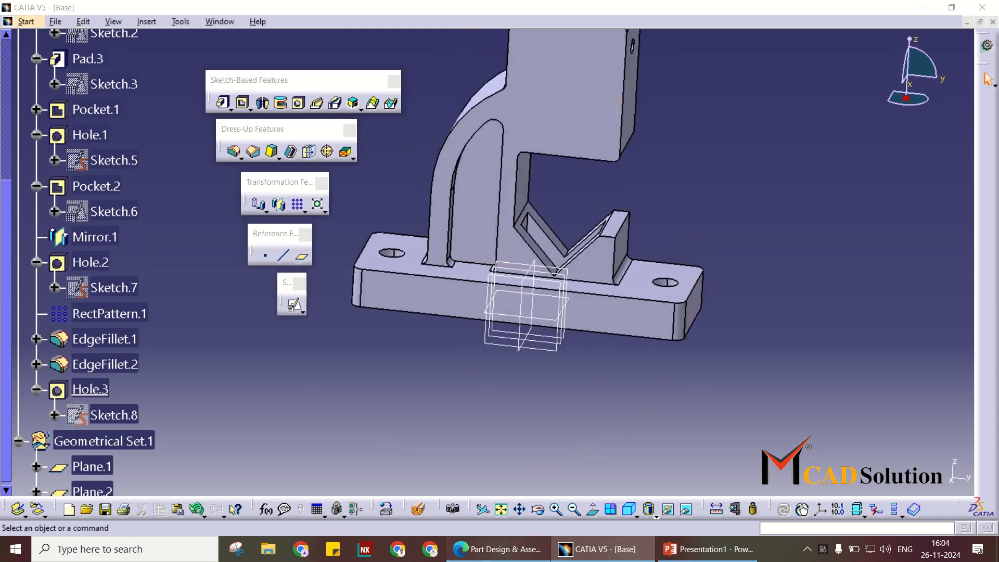
- Switch to the PDF drawing and review the Base's Section A-A, front and side views and the fillet note
left_click(497, 549)
scroll(493, 447, "up", 2, "ctrl")
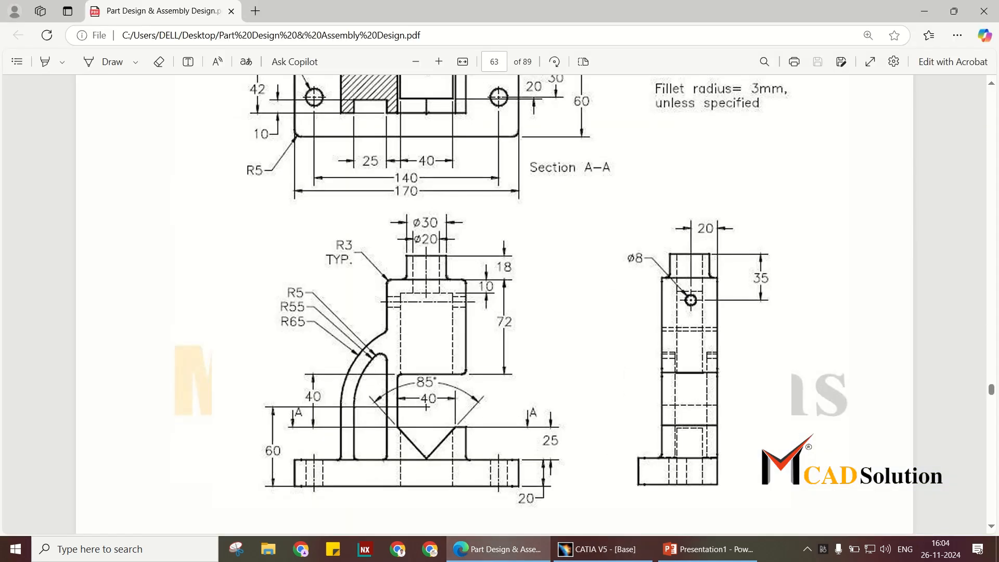
scroll(495, 305, "up", 2)
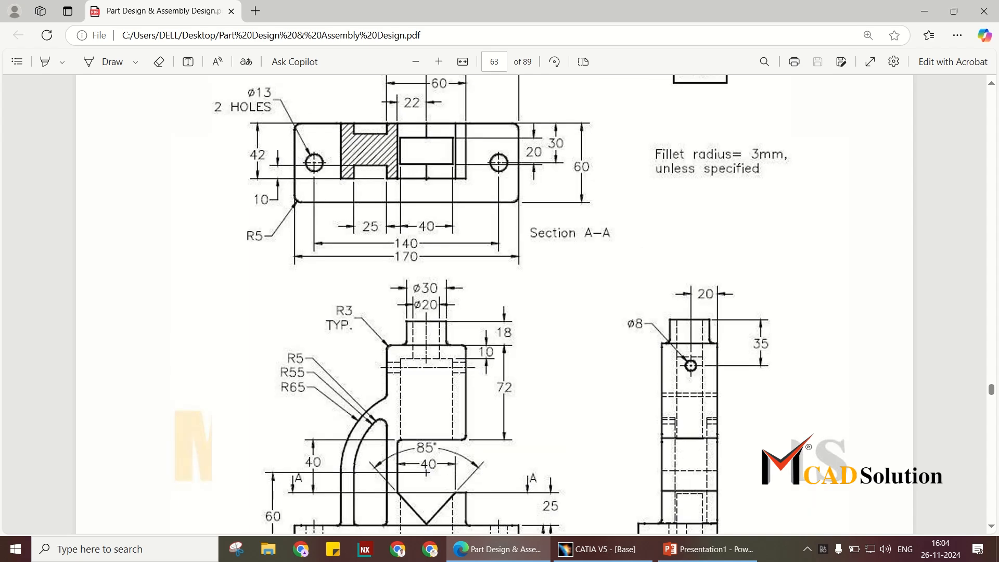
scroll(495, 305, "up", 2)
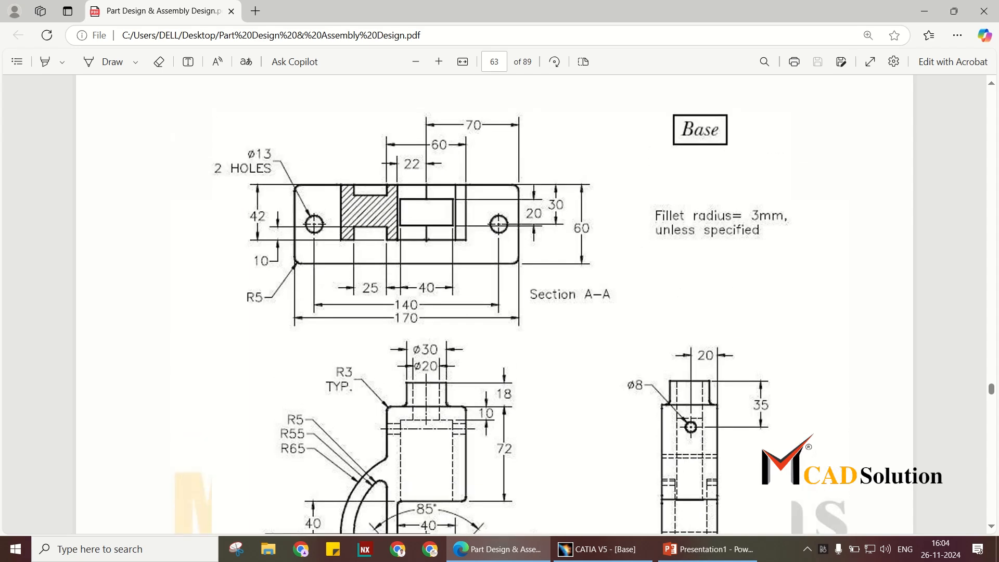
scroll(494, 305, "down", 4)
scroll(495, 304, "up", 3)
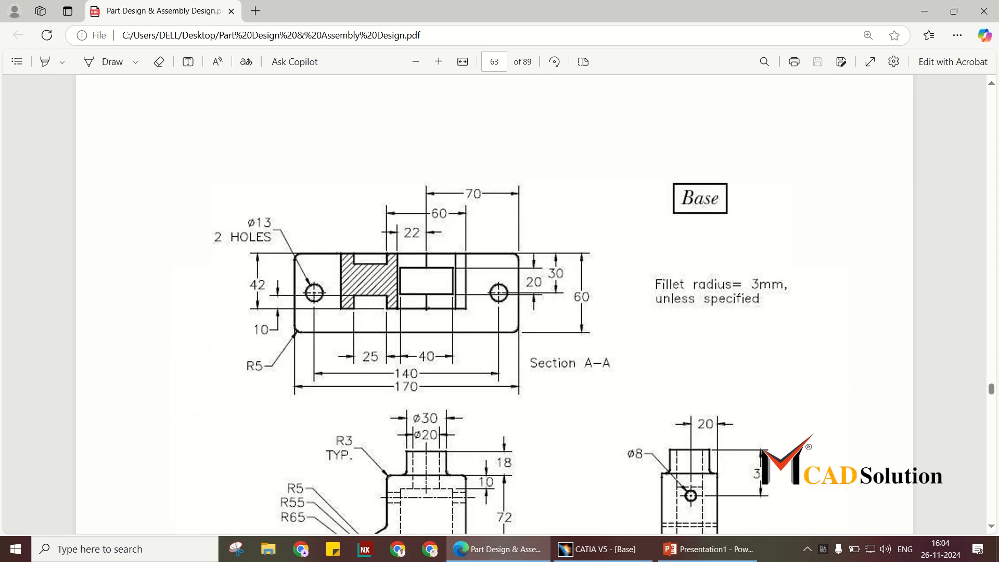
scroll(495, 304, "down", 3)
- Return to CATIA V5 and show the Base in front view, shaded with edges and hidden edges
left_click(599, 549)
left_click(637, 517)
left_click(647, 396)
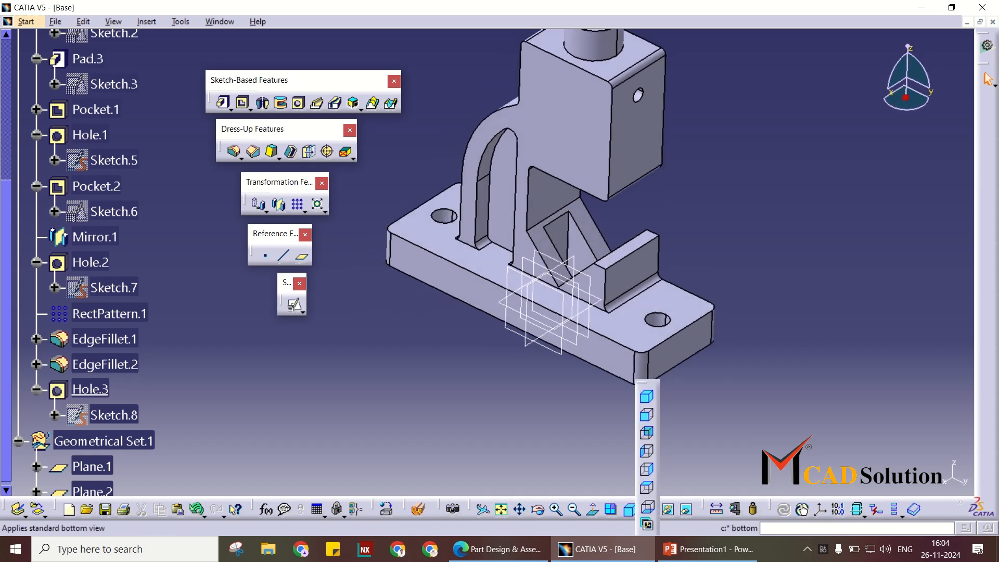
left_click(647, 415)
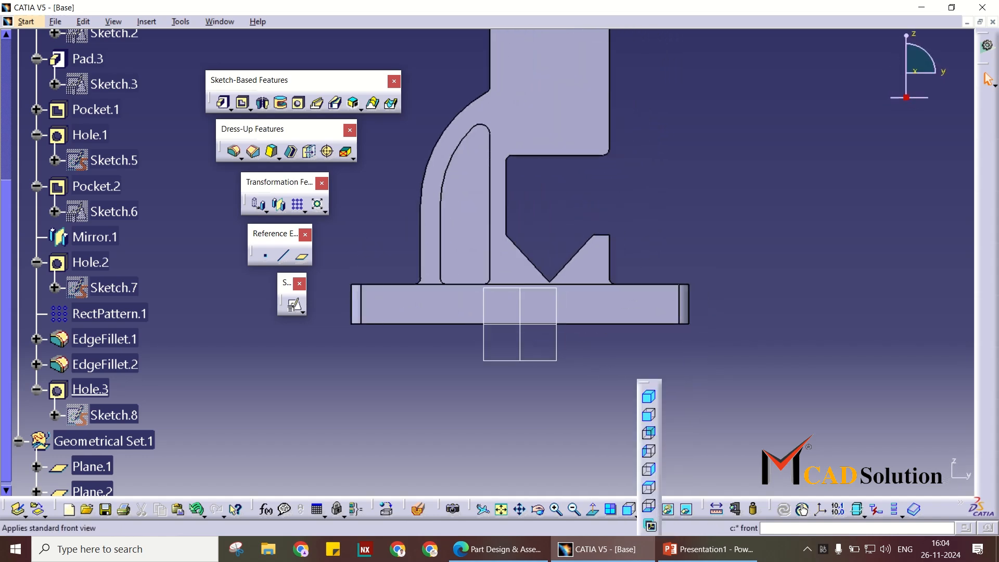
left_click(653, 515)
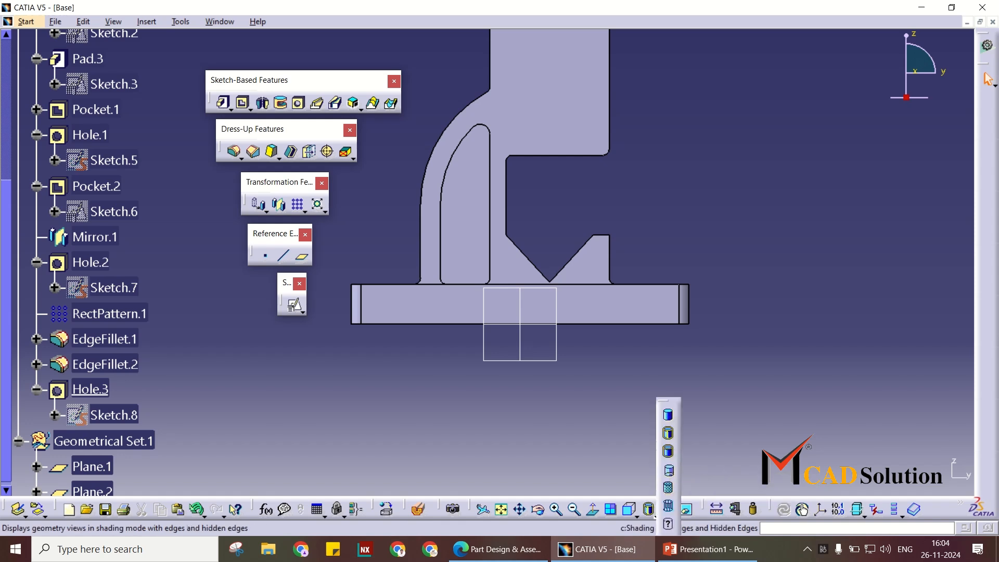
left_click(668, 487)
middle_click(492, 181)
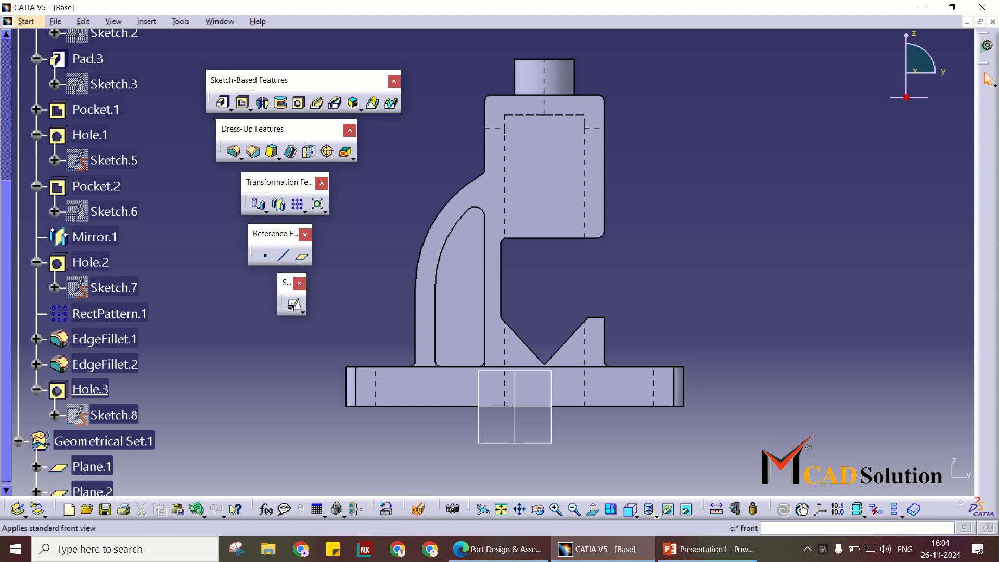
- Compare the Base model's front, top and right views with the corresponding views in the PDF drawing
key("alt+Tab")
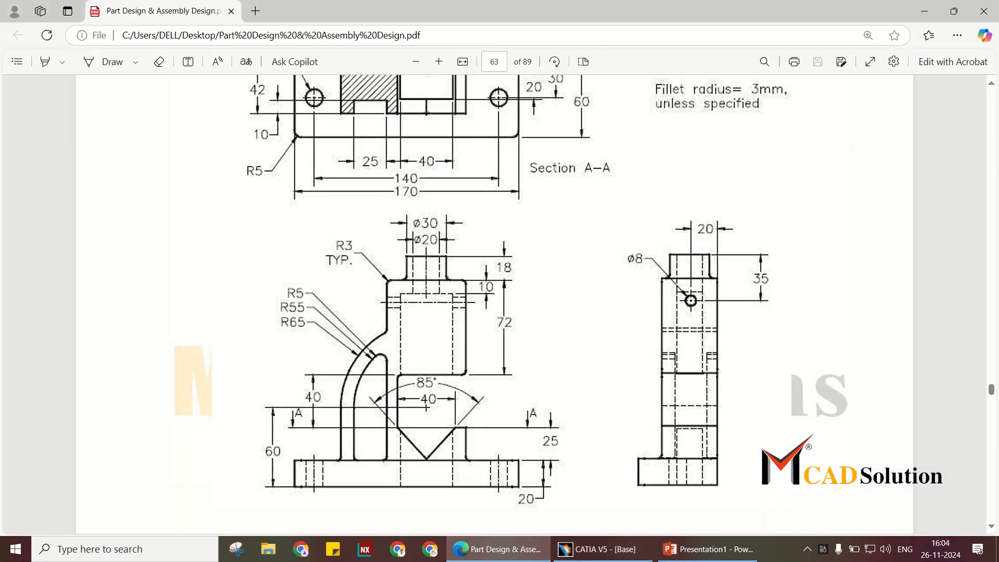
left_click(599, 549)
left_click(630, 508)
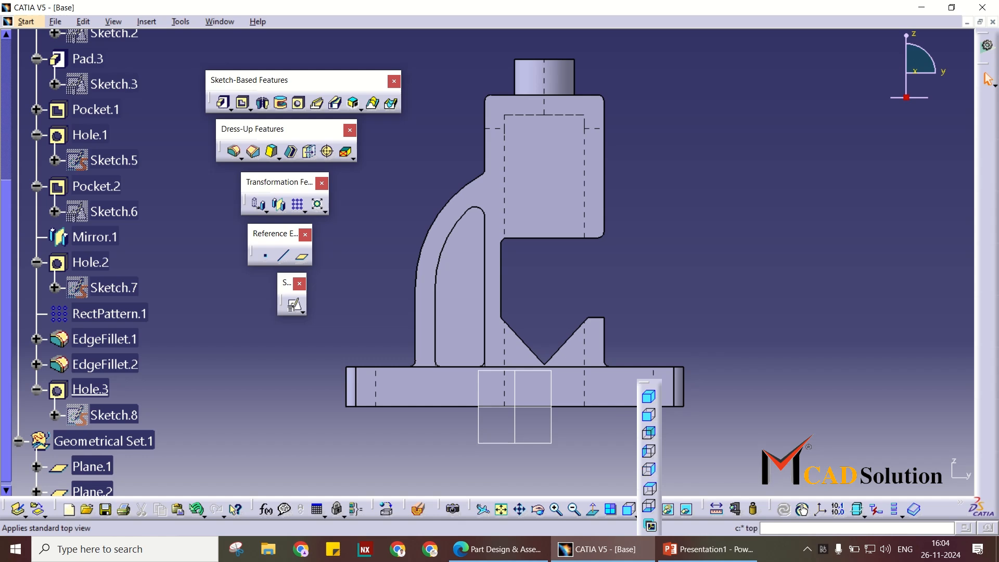
left_click(649, 489)
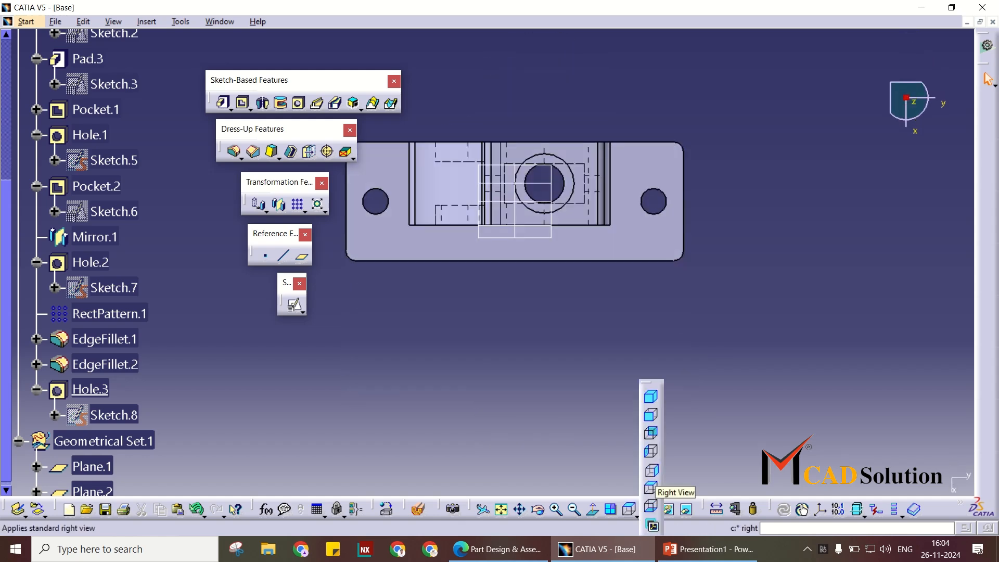
left_click(651, 470)
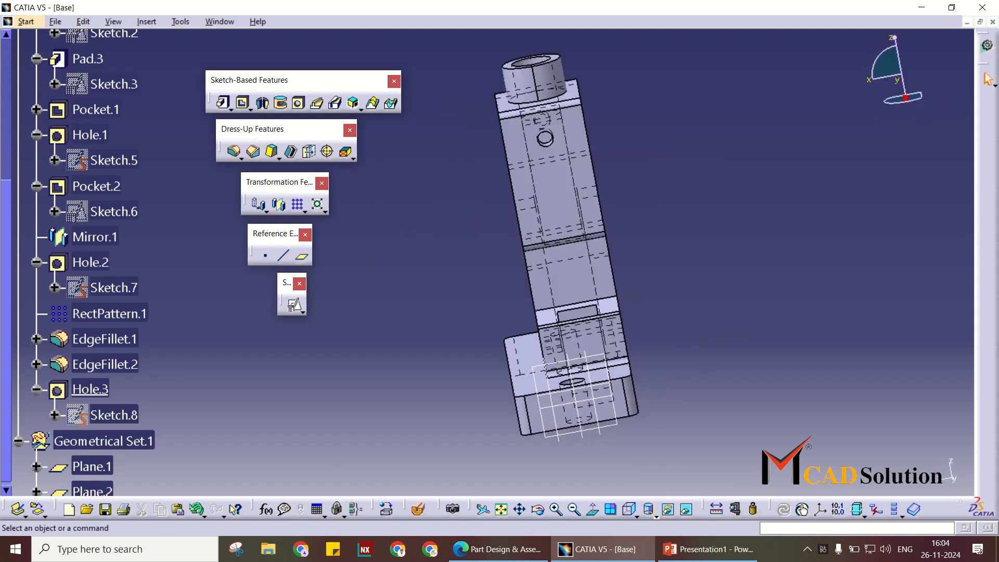
key("alt+Tab")
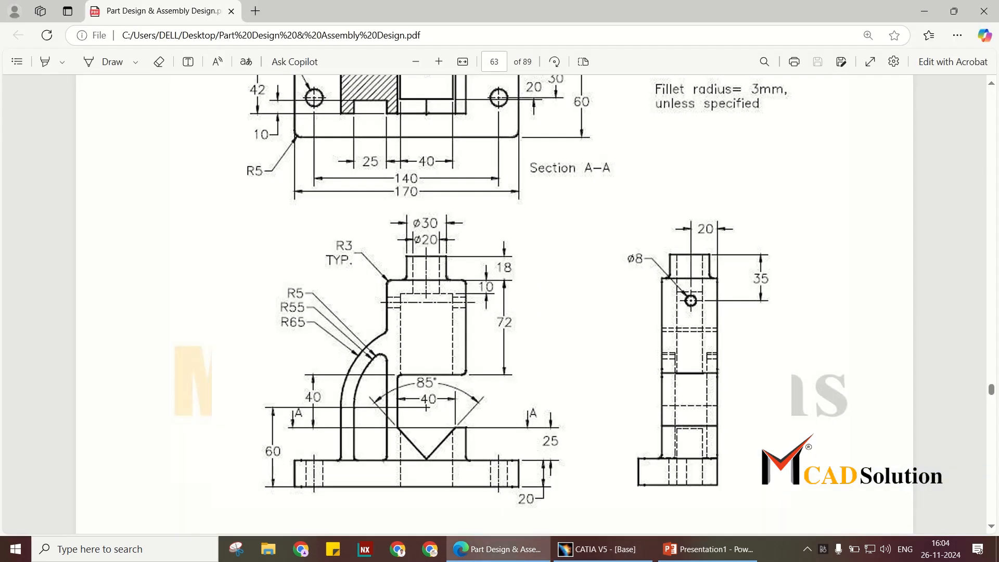
scroll(495, 312, "up", 2)
scroll(495, 312, "down", 2)
key("alt+Tab")
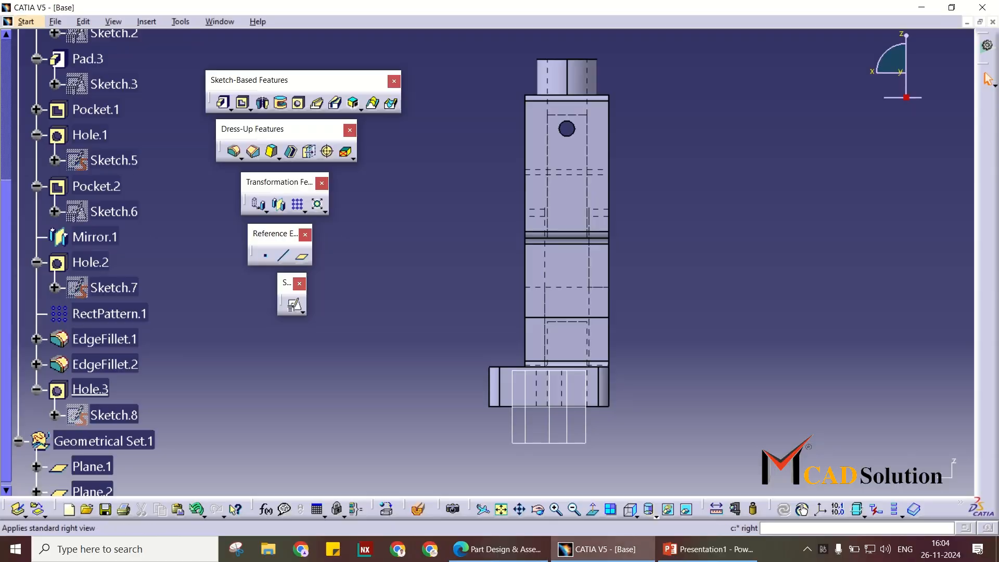
- Set the Base to isometric view with the Shading with Edges without Smooth Edges display style
left_click(637, 516)
left_click(647, 398)
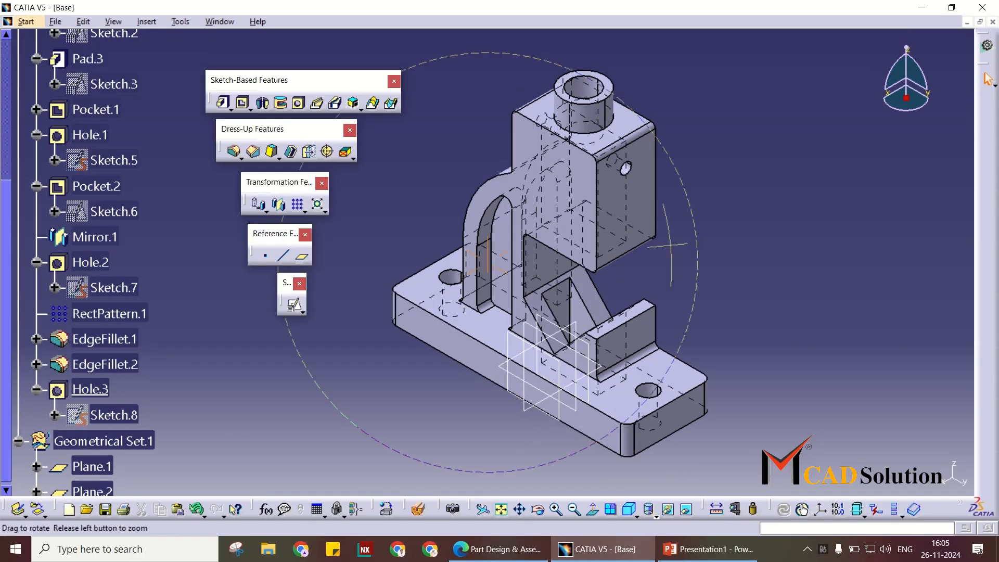
left_click(648, 509)
left_click(664, 451)
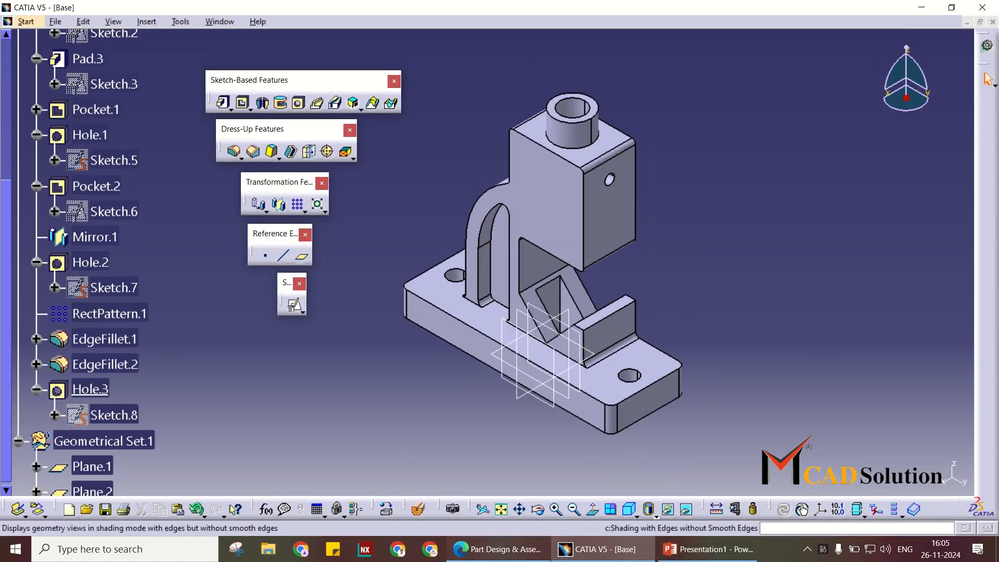
- Switch to the PDF's Pipe Vice assembly parts list on page 62 and select the Screw entry
left_click(498, 550)
scroll(495, 312, "up", 10)
double_click(436, 323)
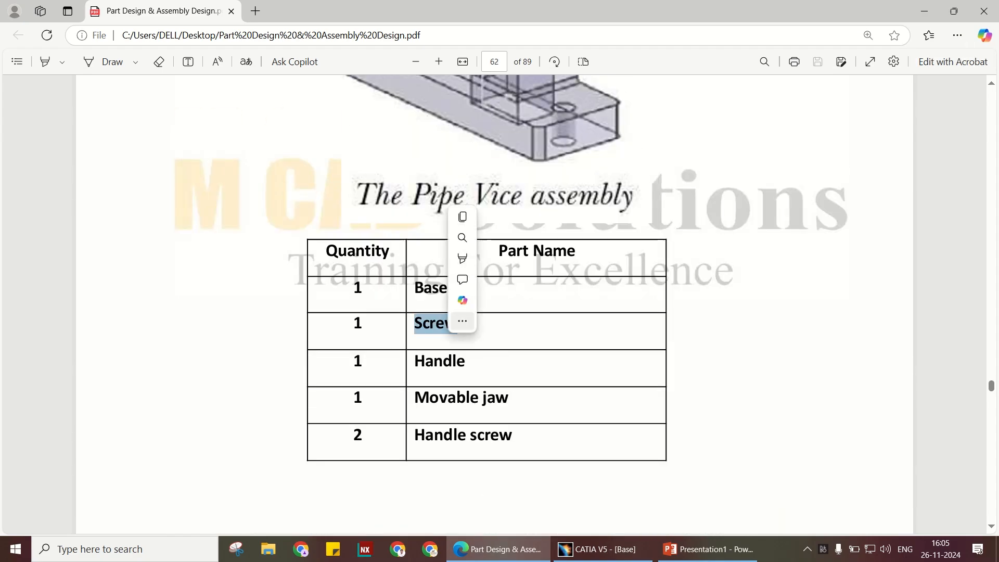
right_click(439, 329)
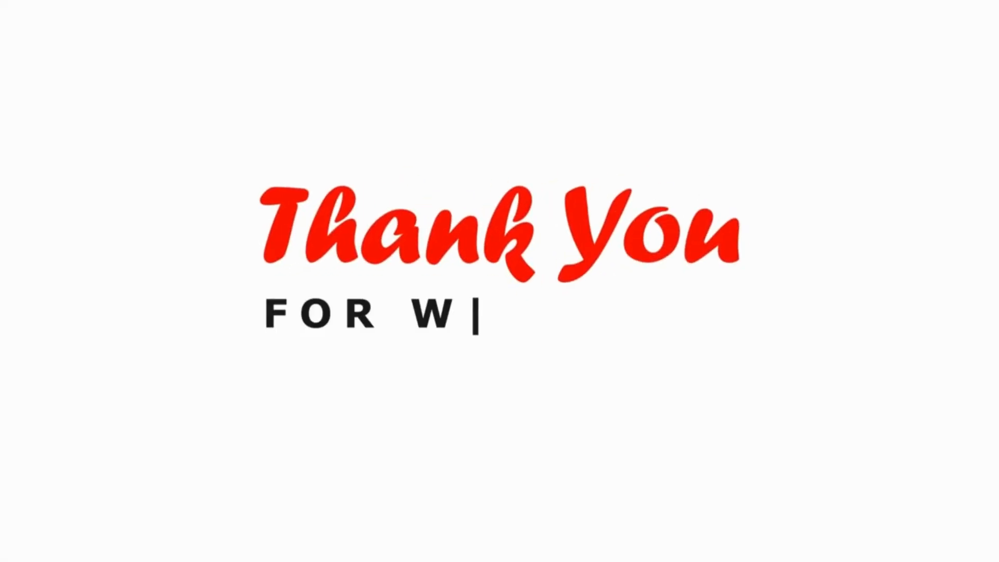